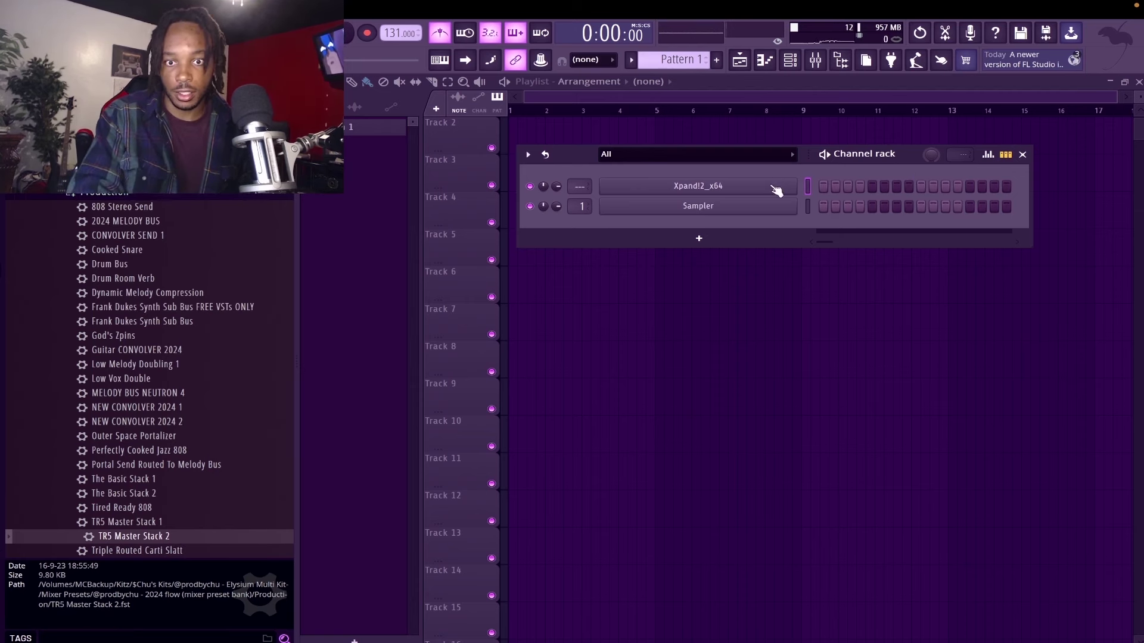
Record a chord melody into Pattern 1 using the Xpand!2 instrument.
{"action": "left_click", "coordinate": [774, 189]}
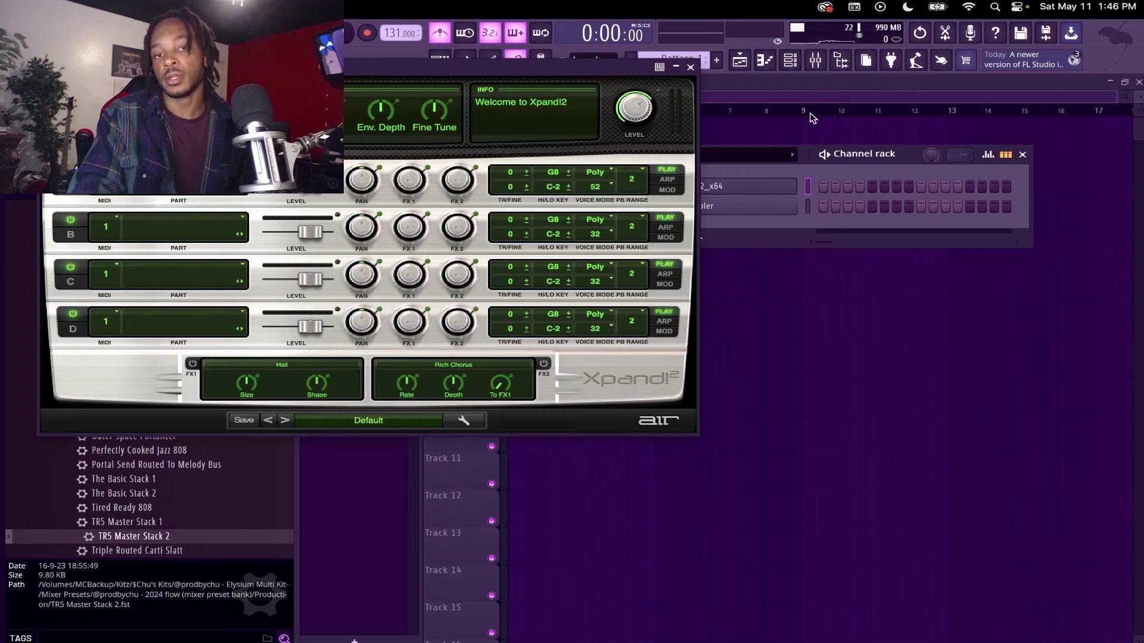
{"action": "left_click", "coordinate": [689, 67]}
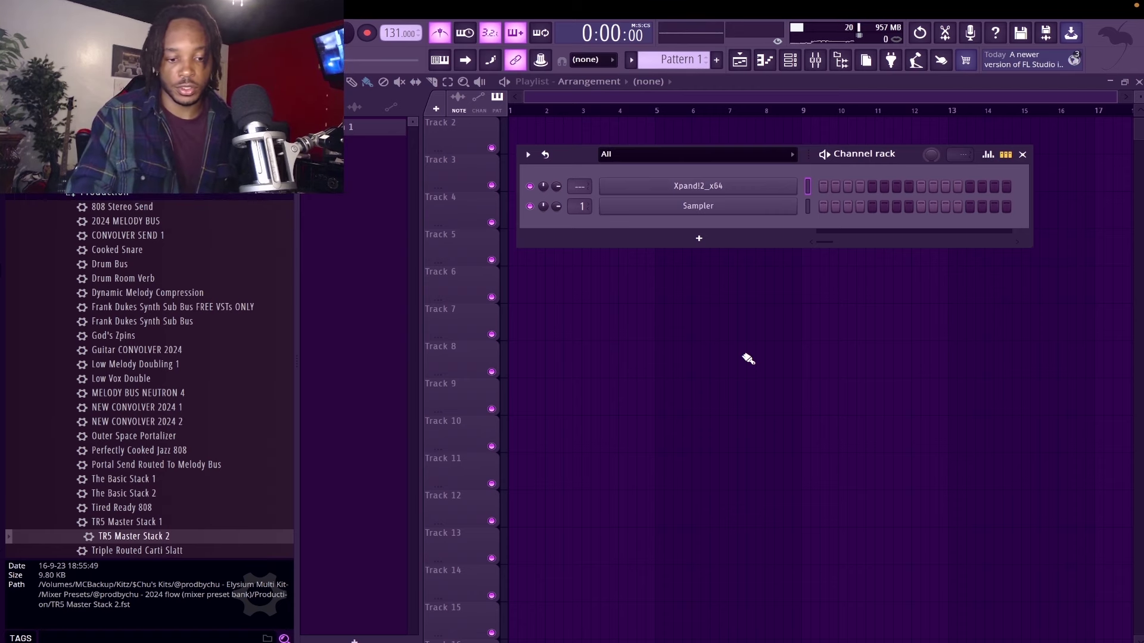
{"action": "key", "text": "r"}
{"action": "key", "text": "Up"}
{"action": "key", "text": "Up"}
{"action": "key", "text": "Return"}
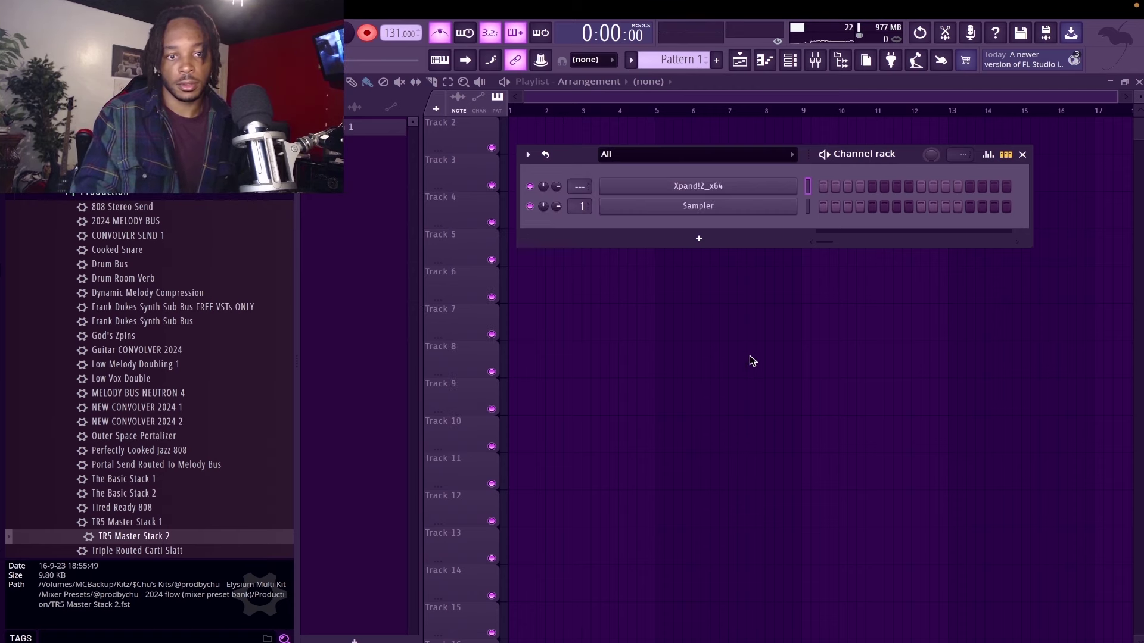
{"action": "key", "text": "space"}
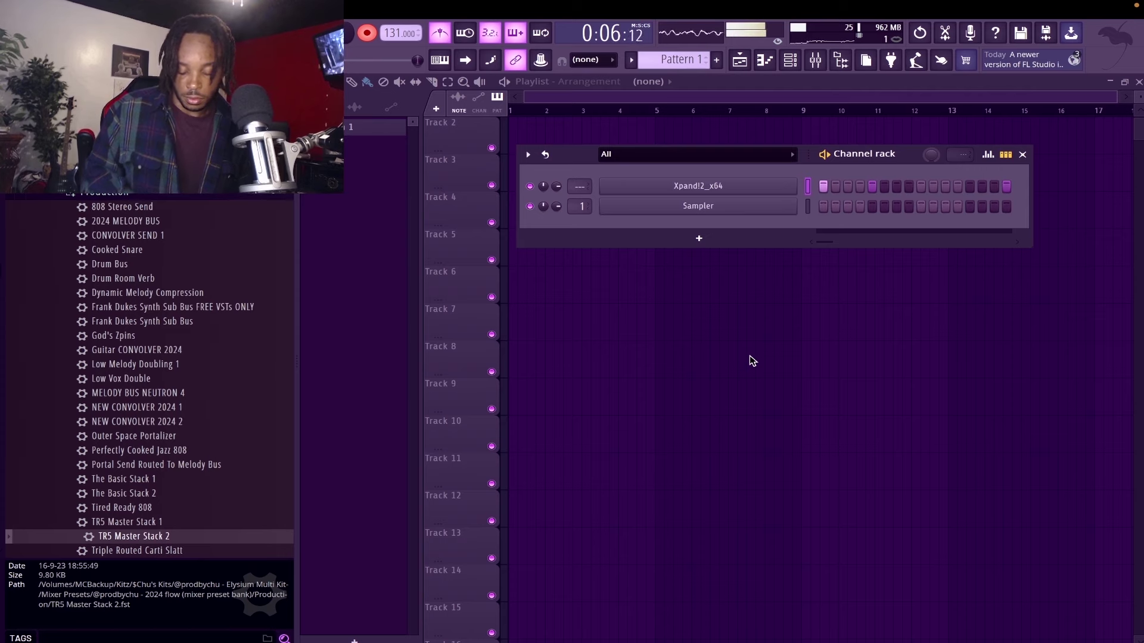
{"action": "key", "text": "space"}
Adjust the timing of the recorded chords in the piano roll, including the short G5–D#5–C5 chords and the final G#5 chord.
{"action": "key", "text": "F7"}
{"action": "left_click_drag", "start_coordinate": [421, 301], "coordinate": [408, 192]}
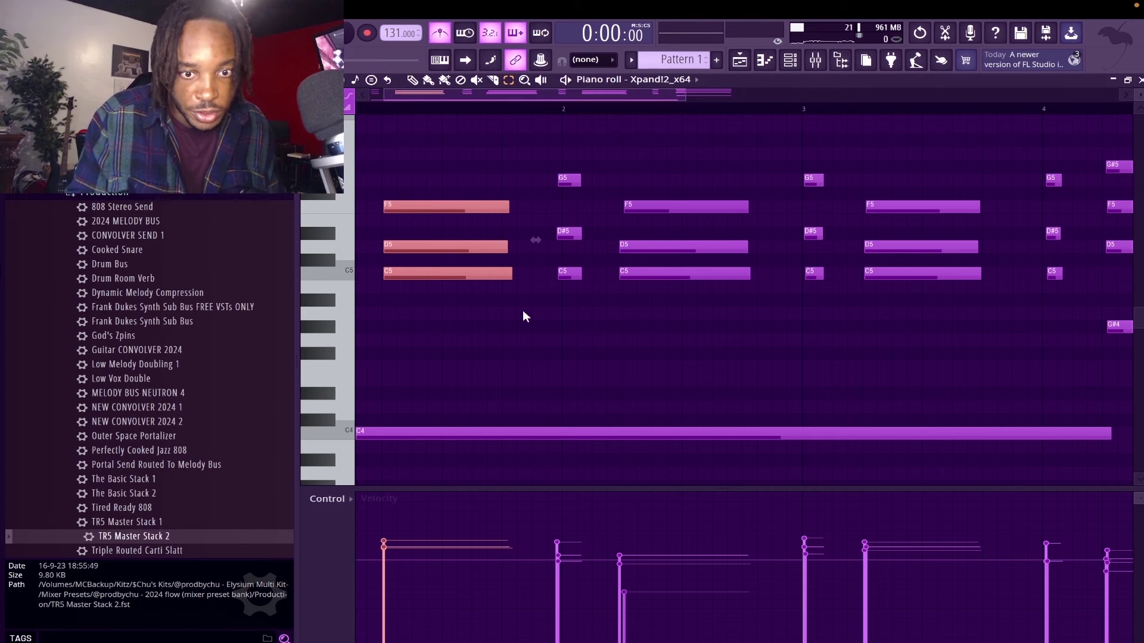
{"action": "left_click_drag", "start_coordinate": [595, 309], "coordinate": [536, 177]}
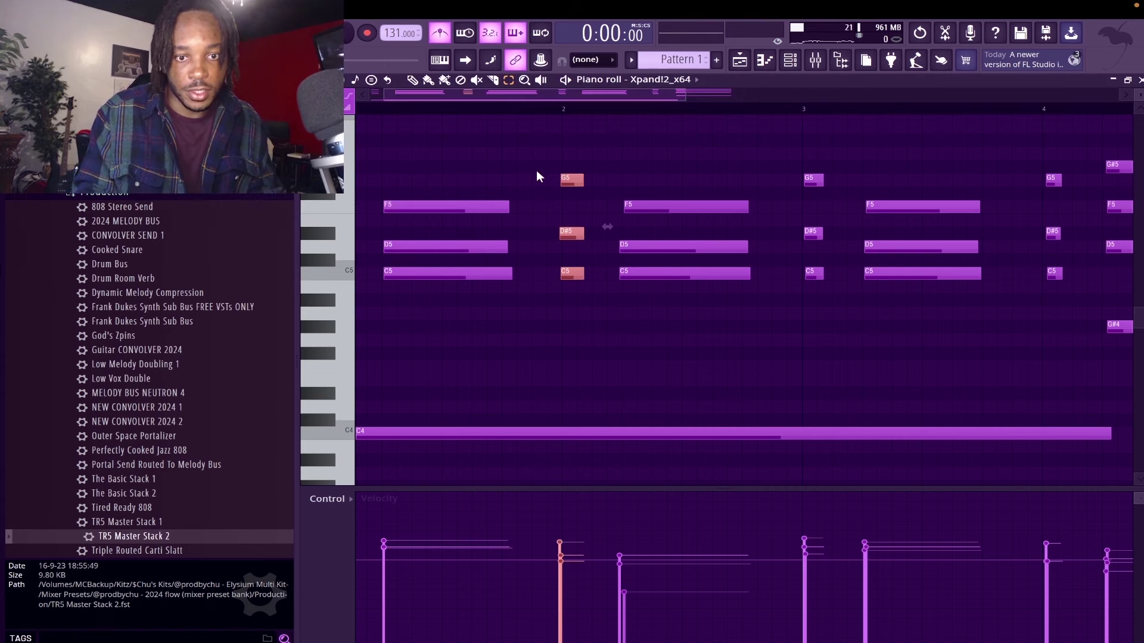
{"action": "scroll", "coordinate": [817, 342], "scroll_direction": "up", "scroll_amount": 2}
{"action": "key", "text": "space"}
{"action": "left_click_drag", "start_coordinate": [821, 346], "coordinate": [801, 216]}
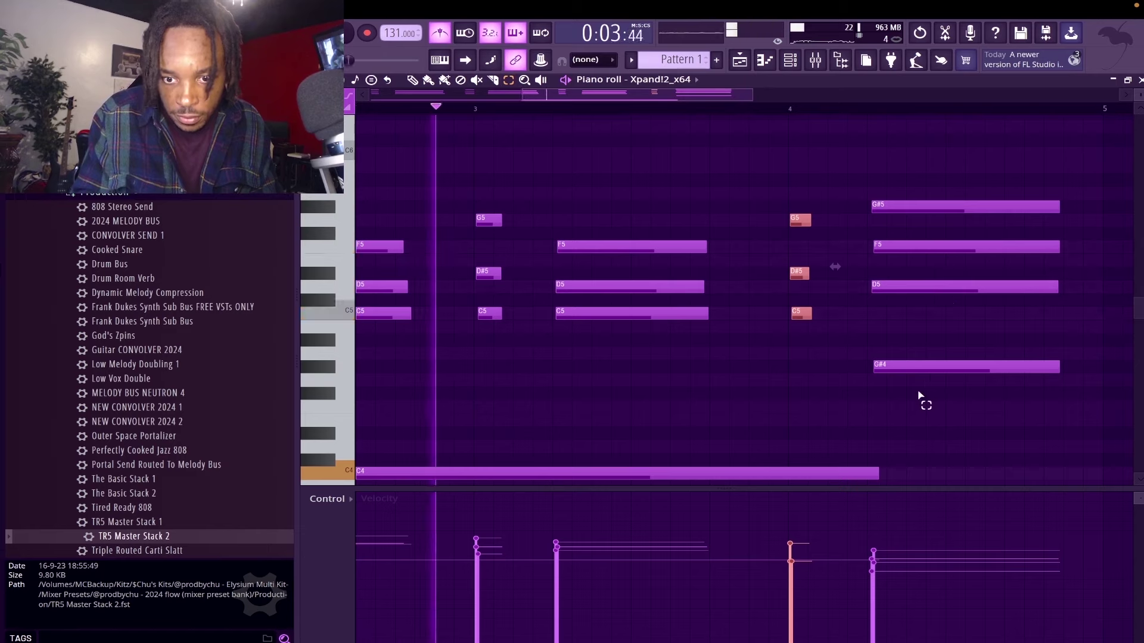
{"action": "left_click_drag", "start_coordinate": [922, 401], "coordinate": [914, 195]}
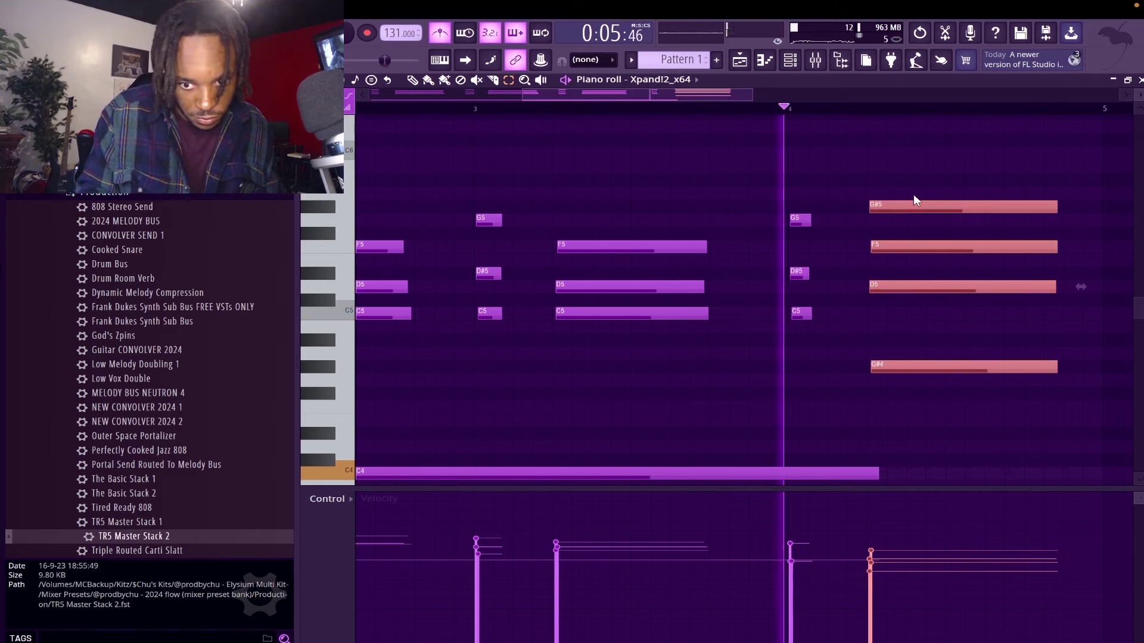
Add a G#3 bass note below the last chord and repeat the progression to fill eight bars.
{"action": "left_click_drag", "start_coordinate": [900, 341], "coordinate": [898, 411]}
{"action": "scroll", "coordinate": [896, 331], "scroll_direction": "down", "scroll_amount": 3}
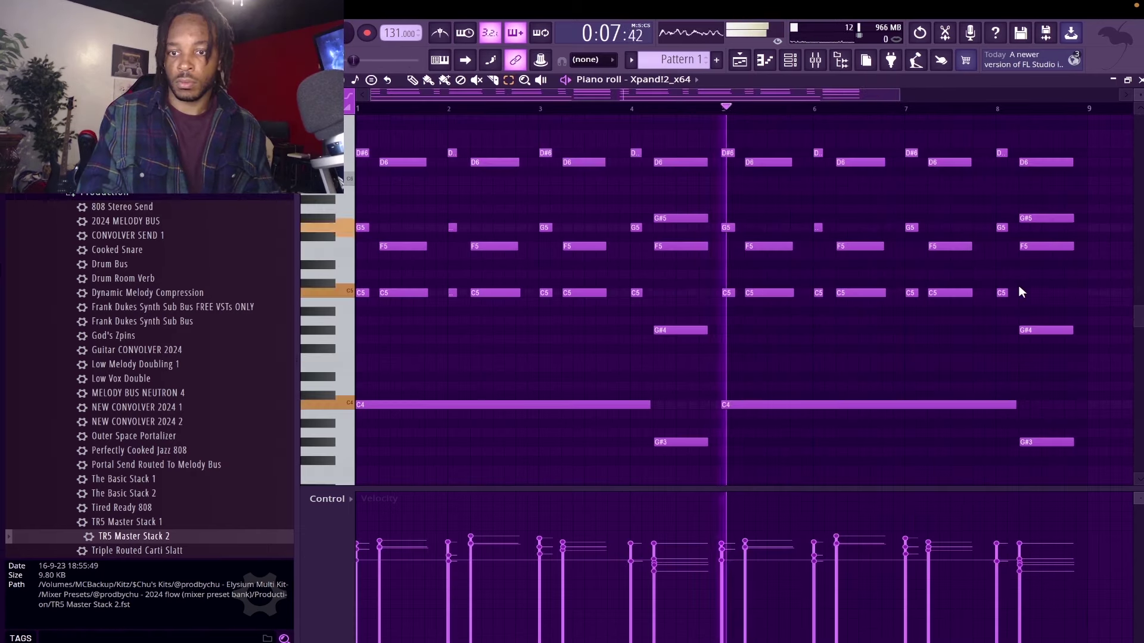
{"action": "scroll", "coordinate": [1026, 284], "scroll_direction": "down", "scroll_amount": 2}
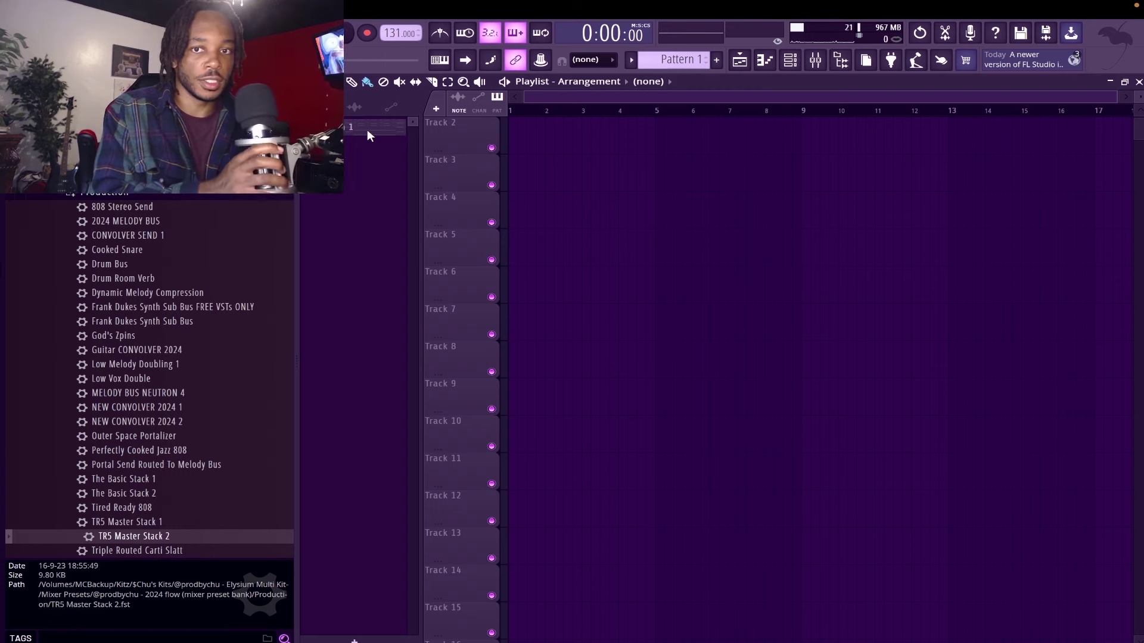
Render Pattern 1 as a 16-bit stereo WAV audio clip and place it at bar 1 of Track 2.
{"action": "right_click", "coordinate": [367, 130]}
{"action": "left_click", "coordinate": [405, 361]}
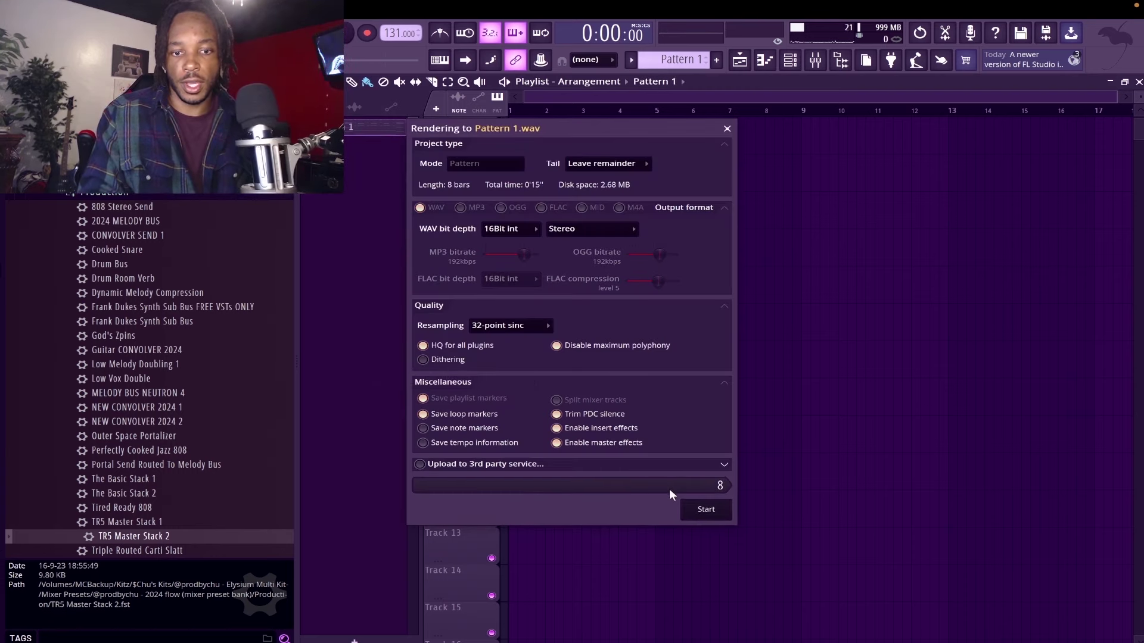
{"action": "left_click", "coordinate": [694, 507]}
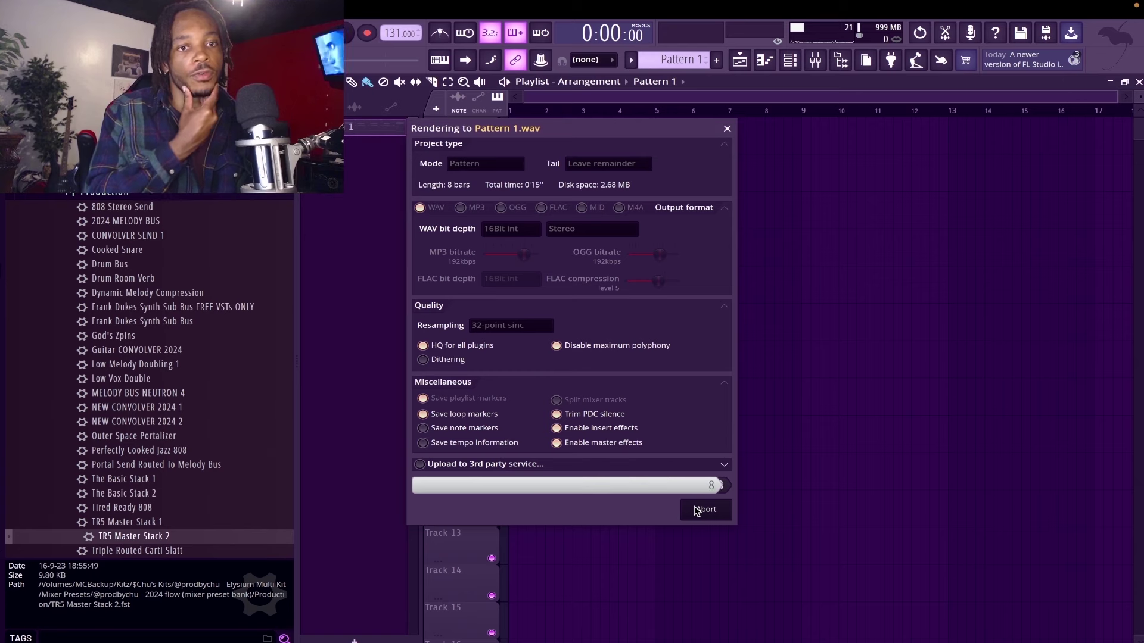
{"action": "left_click_drag", "start_coordinate": [373, 127], "coordinate": [523, 139]}
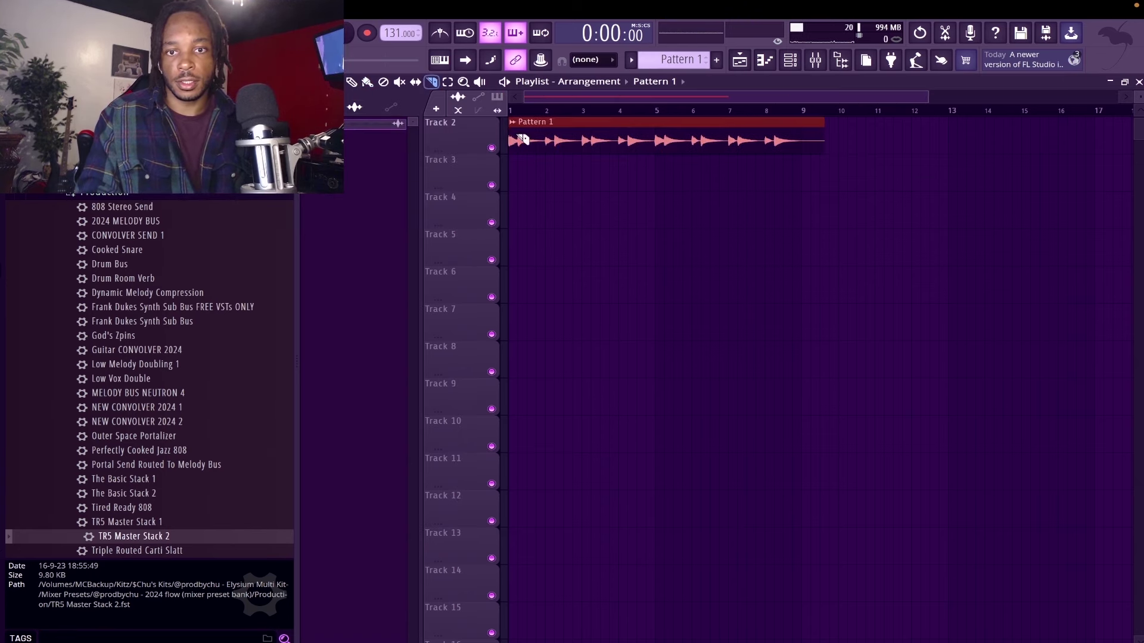
Slice the Track 2 audio clip at bar 9 and delete the tail beyond it.
{"action": "left_click", "coordinate": [809, 159]}
{"action": "key", "text": "e"}
{"action": "key", "text": "space"}
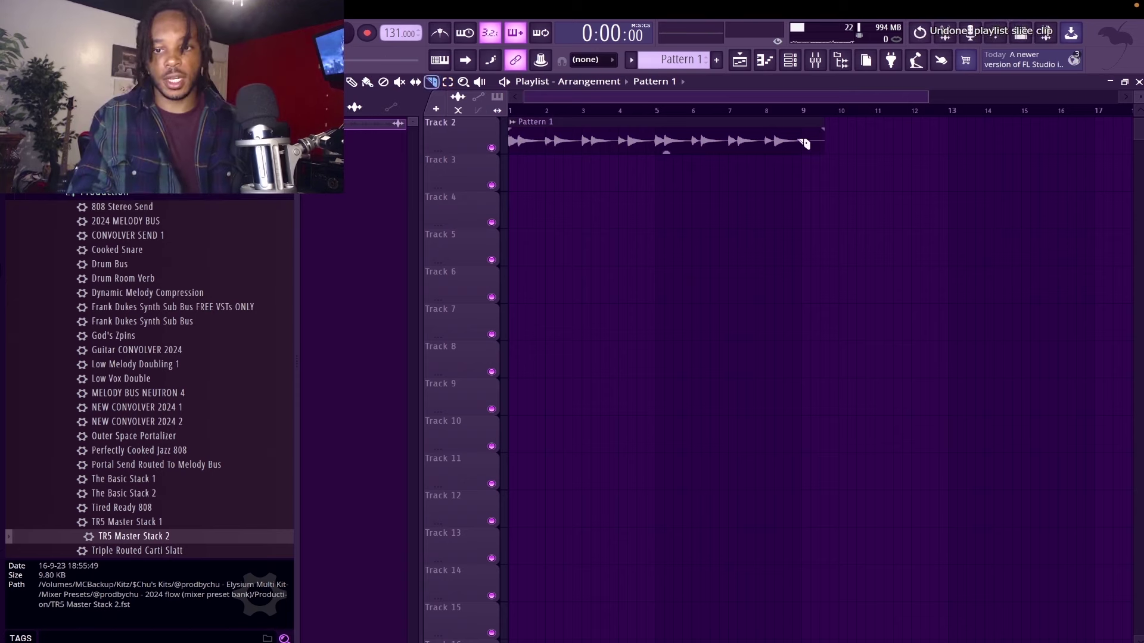
{"action": "right_click", "coordinate": [811, 138]}
Reverse the trimmed Pattern 1 audio clip.
{"action": "double_click", "coordinate": [695, 151]}
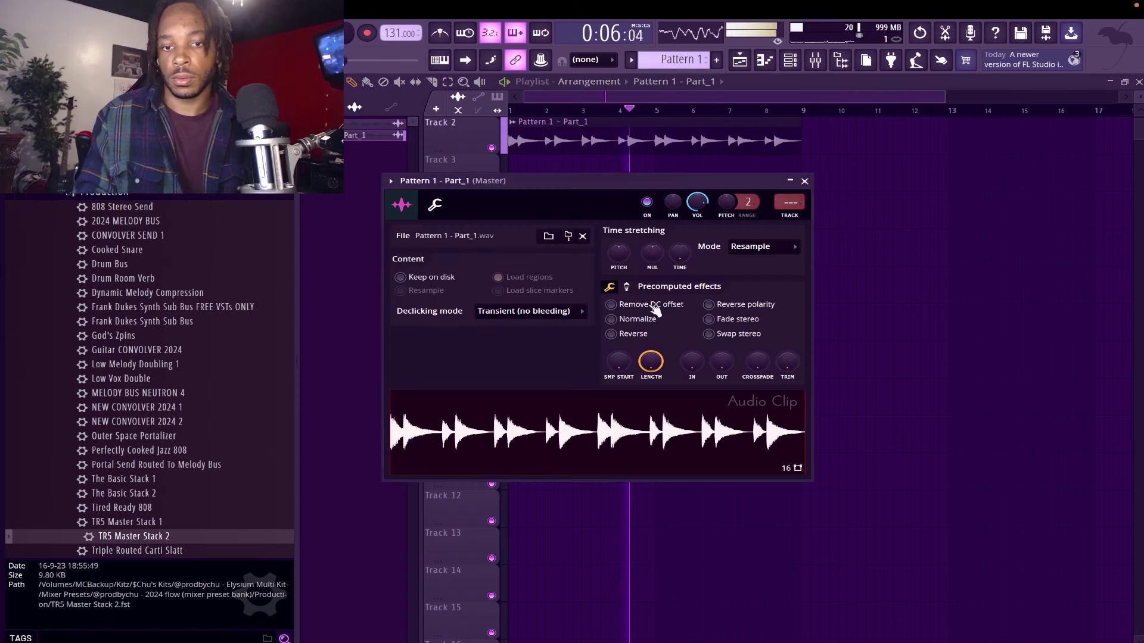
{"action": "left_click", "coordinate": [615, 332]}
{"action": "key", "text": "Escape"}
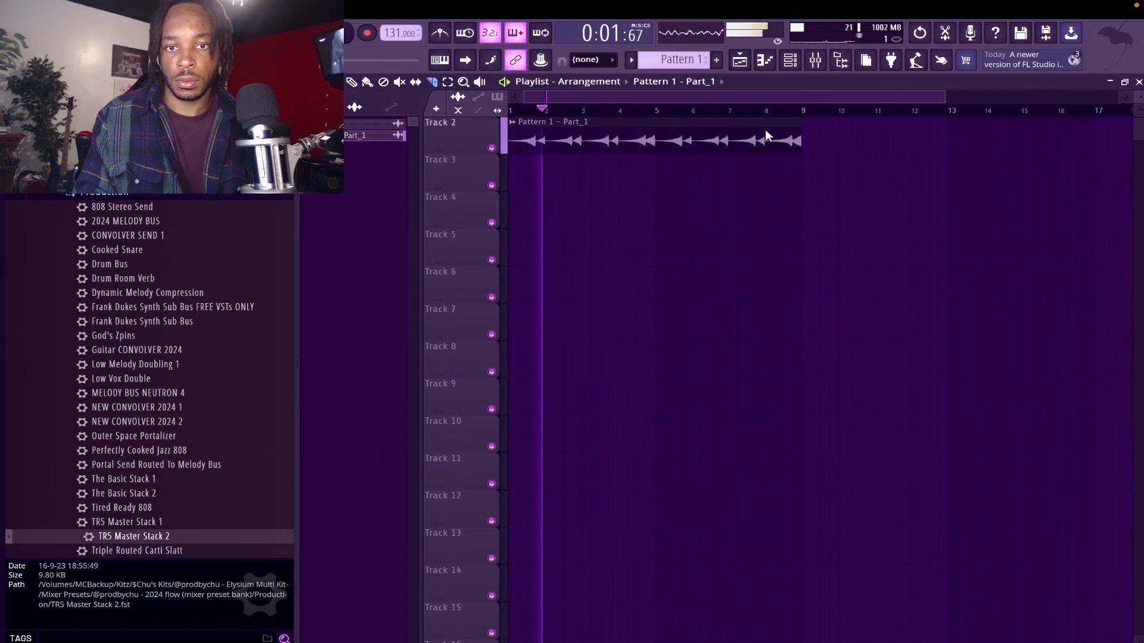
Slice the reversed clip at bars 8, 7, 6 and 5, and delete the piece covering the first four bars.
{"action": "key", "text": "c"}
{"action": "left_click", "coordinate": [767, 157]}
{"action": "left_click", "coordinate": [731, 137]}
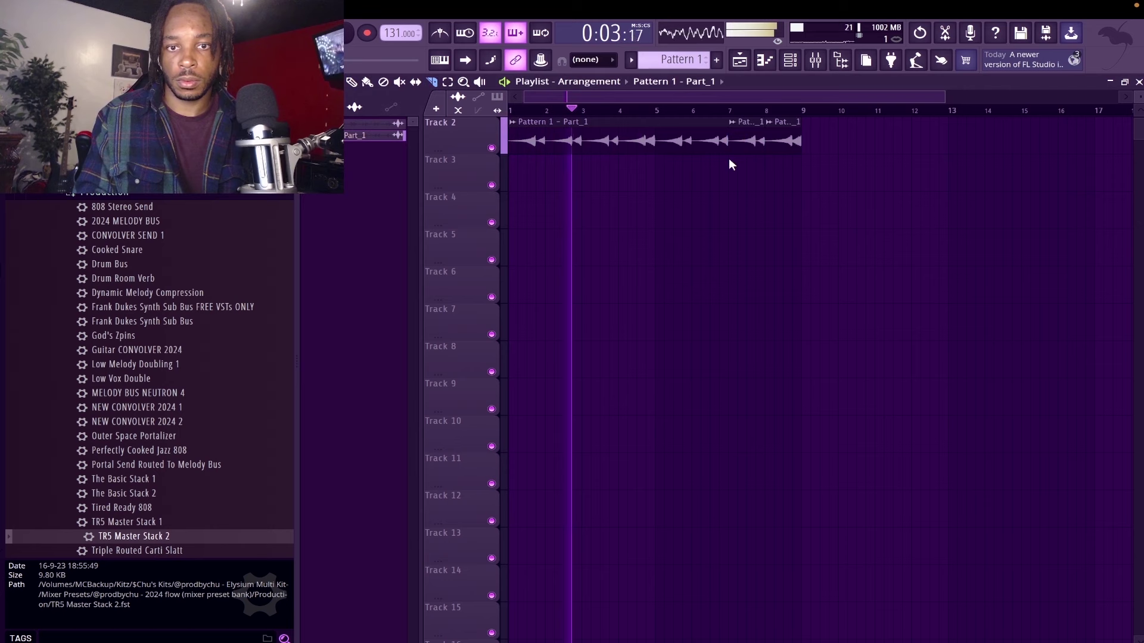
{"action": "left_click", "coordinate": [694, 137]}
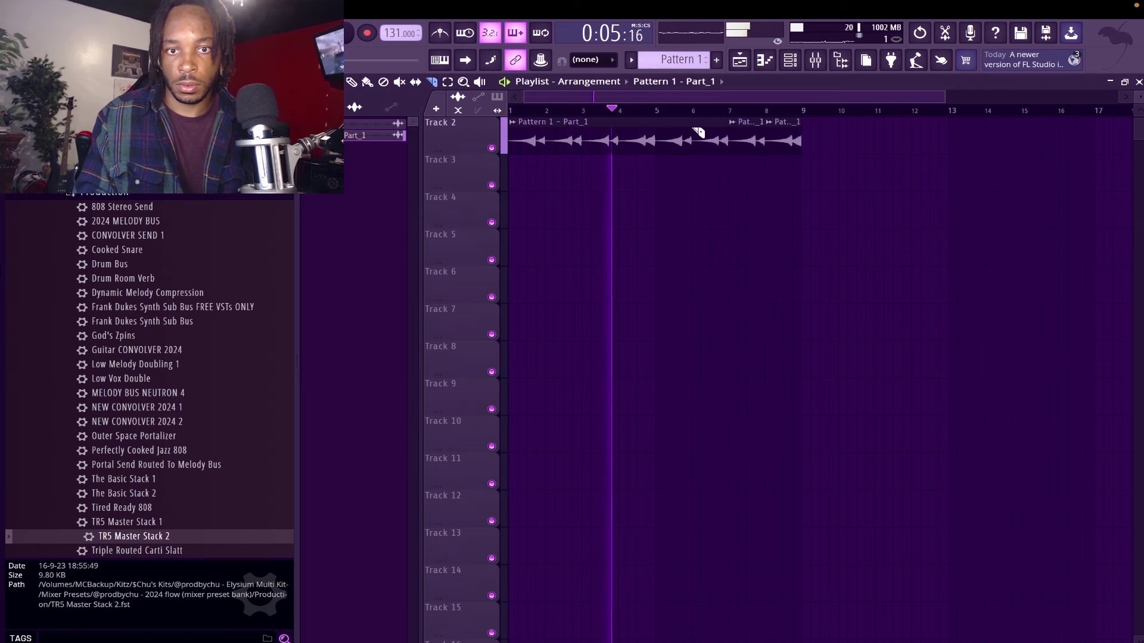
{"action": "left_click", "coordinate": [657, 137]}
{"action": "right_click", "coordinate": [613, 138]}
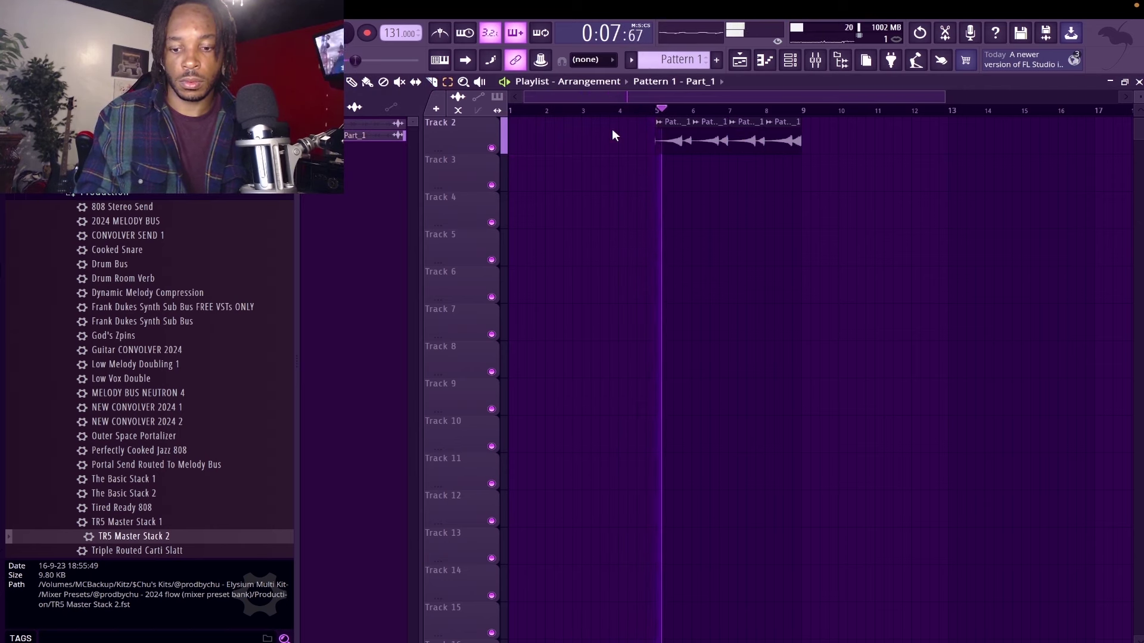
Rearrange the four one-bar slices in reverse order so they fill bars 1 to 4 of Track 2.
{"action": "key", "text": "space"}
{"action": "key", "text": "space"}
{"action": "right_click", "coordinate": [769, 139]}
{"action": "left_click_drag", "start_coordinate": [730, 138], "coordinate": [551, 138]}
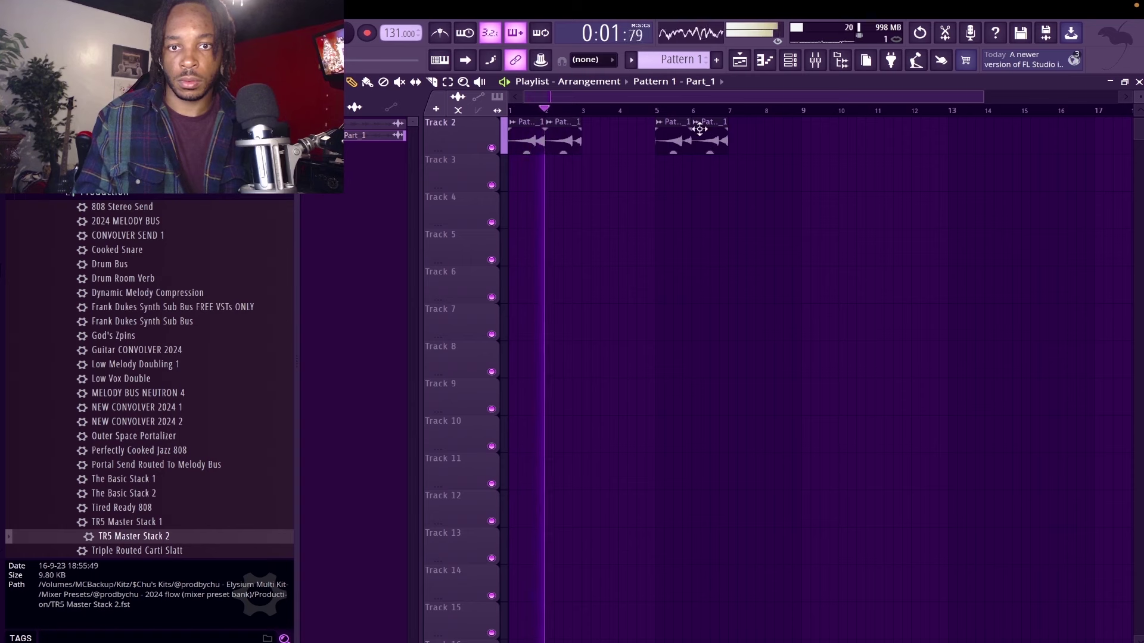
{"action": "left_click_drag", "start_coordinate": [711, 138], "coordinate": [601, 139]}
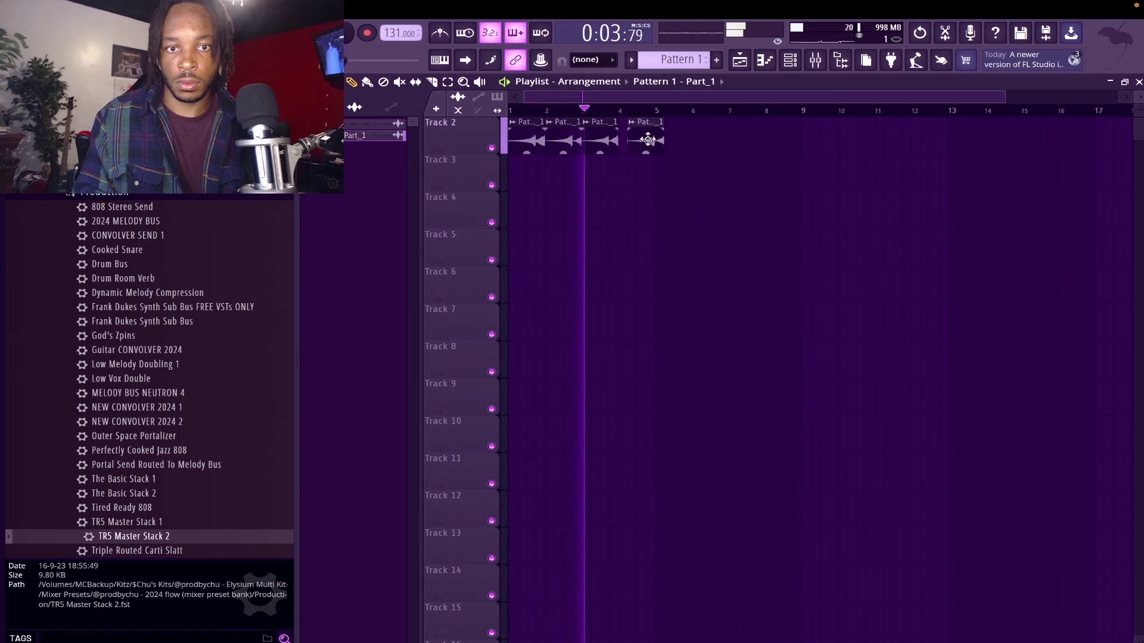
{"action": "left_click_drag", "start_coordinate": [672, 139], "coordinate": [635, 139]}
Raise the reversed clip's pitch with its stretch mode set to Auto, and repeat the four slices across bars 5 to 8.
{"action": "double_click", "coordinate": [635, 139]}
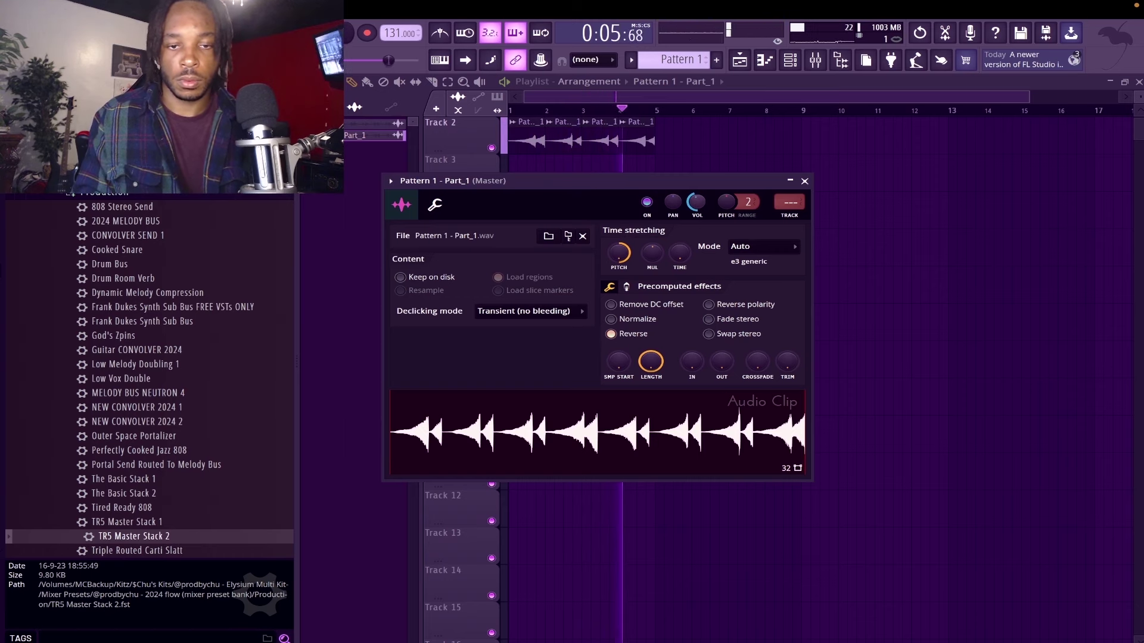
Place Pattern 1 at bar 1 of Track 3 and play it together with the reversed slices.
{"action": "left_click", "coordinate": [379, 127]}
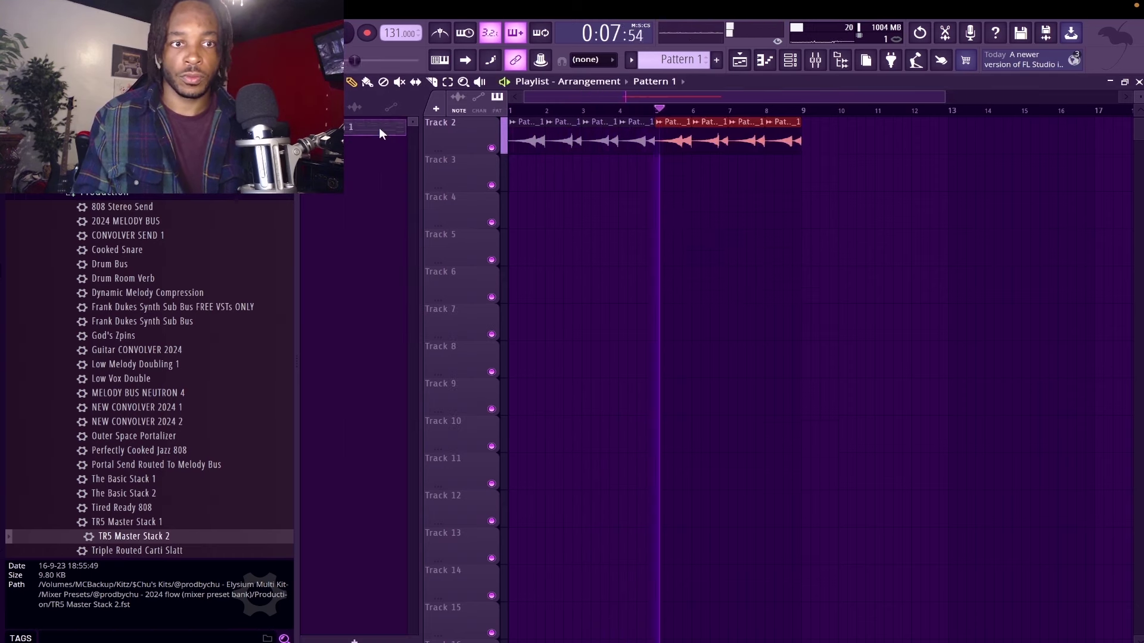
{"action": "key", "text": "space"}
{"action": "left_click_drag", "start_coordinate": [379, 127], "coordinate": [567, 174]}
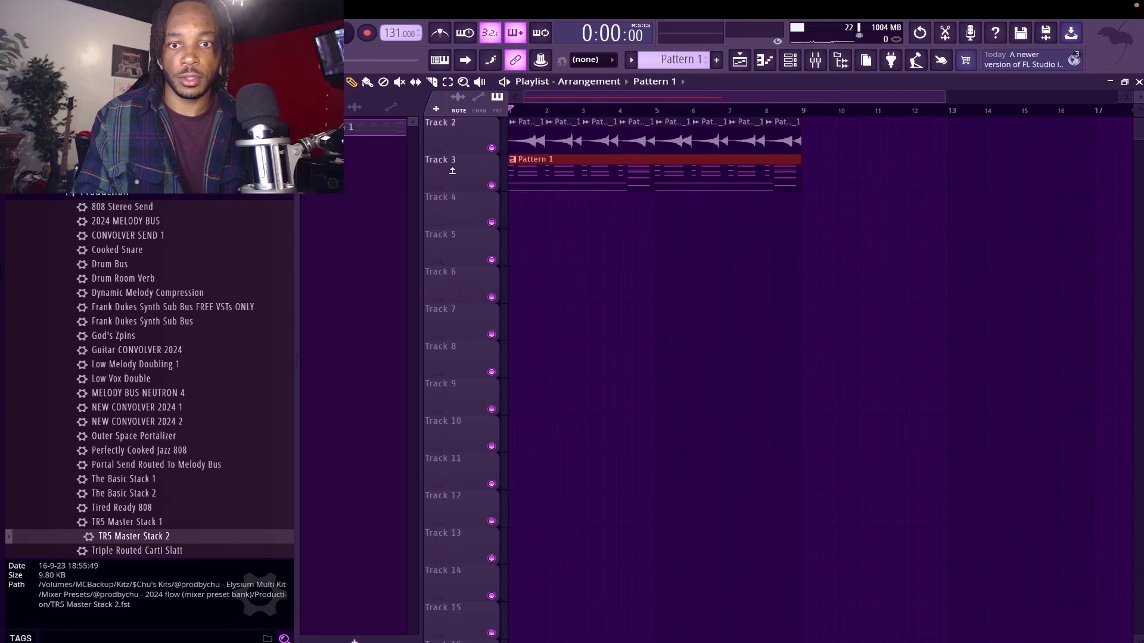
{"action": "key", "text": "space"}
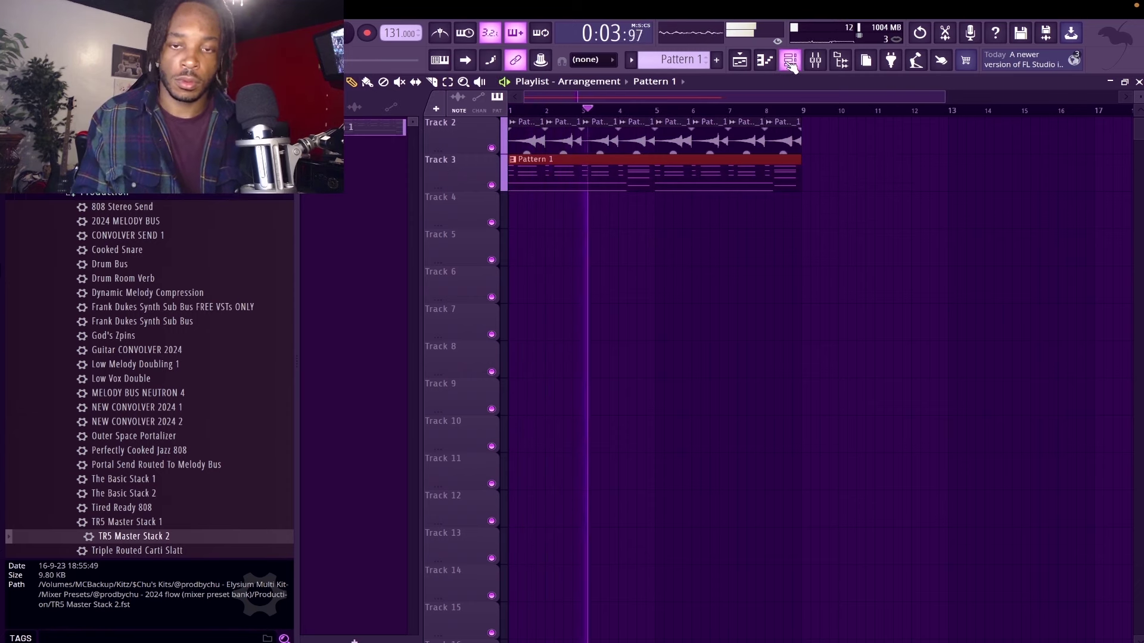
{"action": "key", "text": "space"}
Move the Pattern 1 clip down to Track 4 and consolidate Track 2 from the track start.
{"action": "left_click_drag", "start_coordinate": [524, 173], "coordinate": [525, 209]}
{"action": "right_click", "coordinate": [469, 121]}
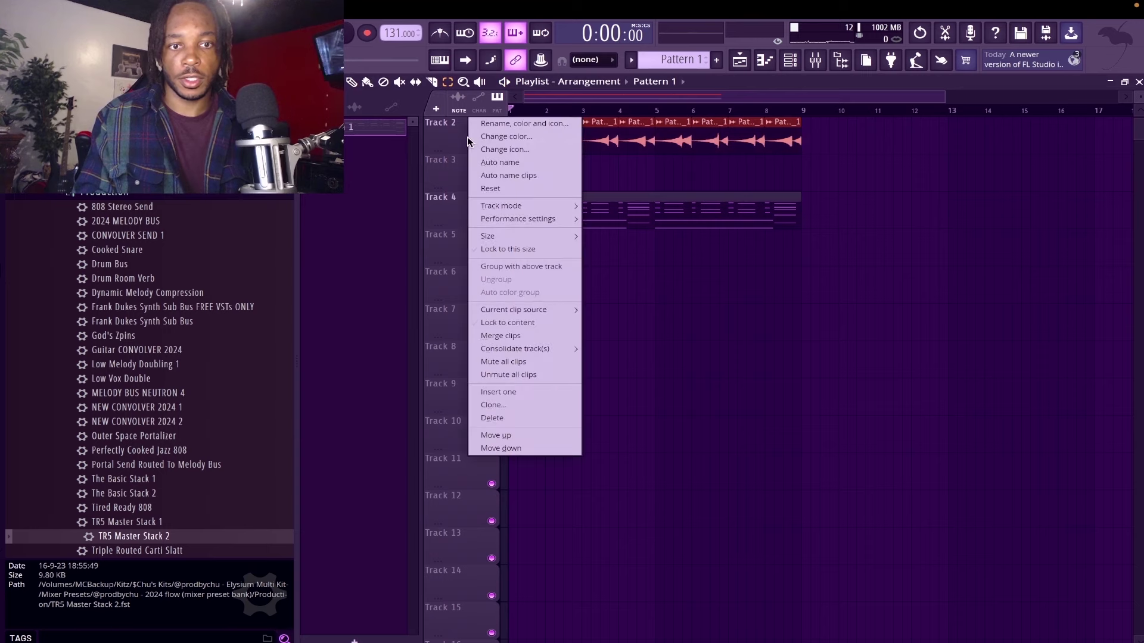
{"action": "mouse_move", "coordinate": [538, 350]}
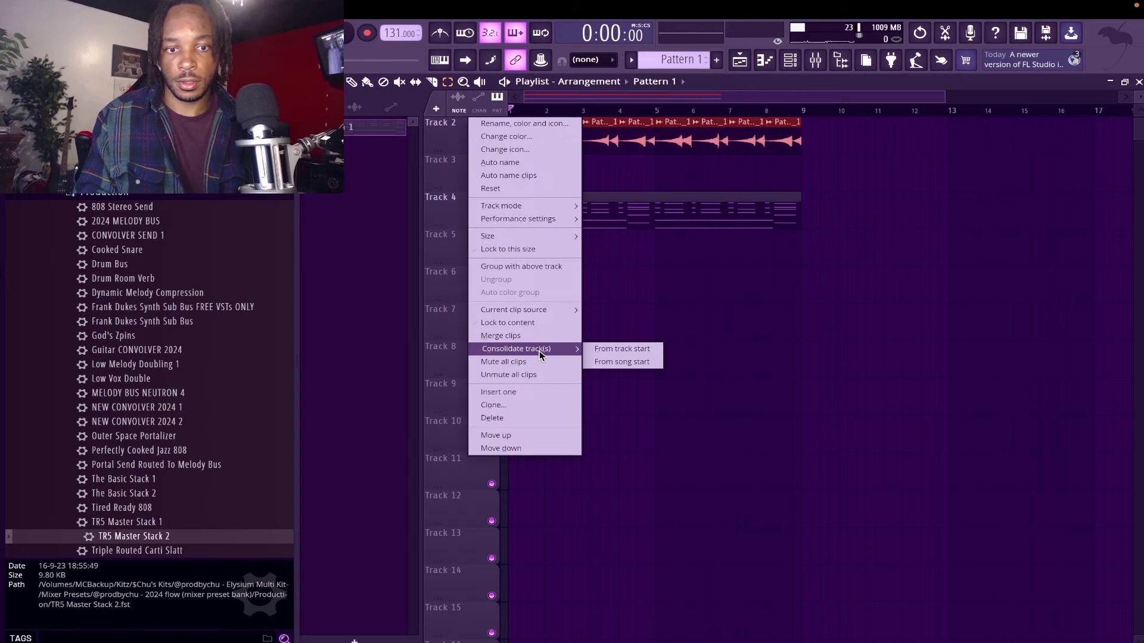
{"action": "left_click", "coordinate": [616, 349]}
{"action": "left_click", "coordinate": [709, 517]}
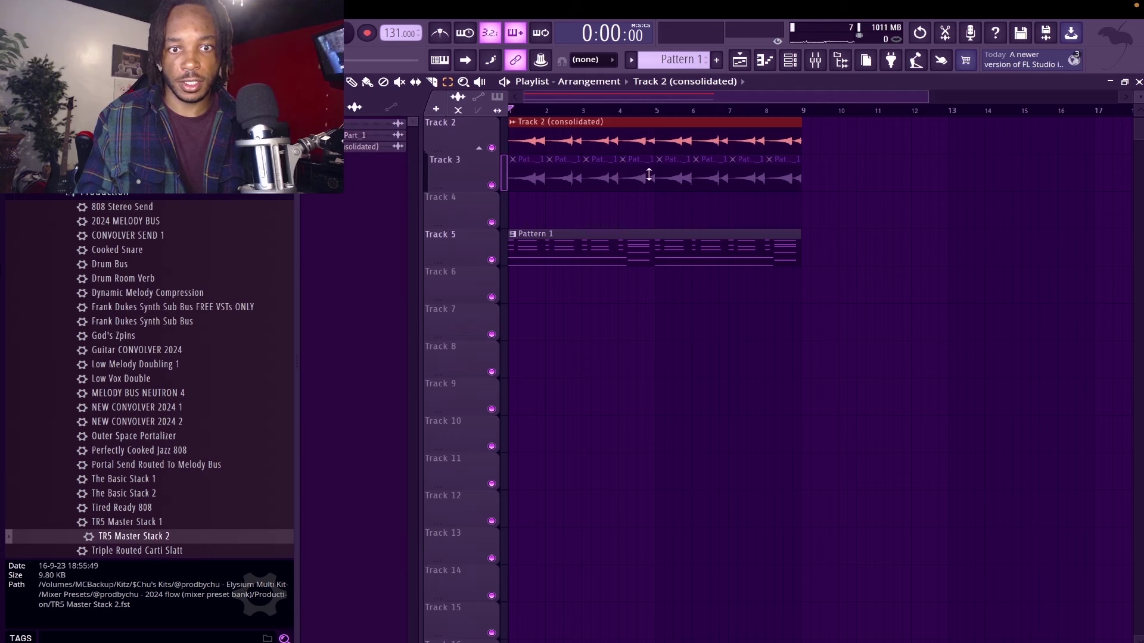
In Arrangement_2, cut the consolidated Track 2 clip into one-bar slices over bars 1 to 4 and shorten each to half a bar.
{"action": "left_click", "coordinate": [641, 179]}
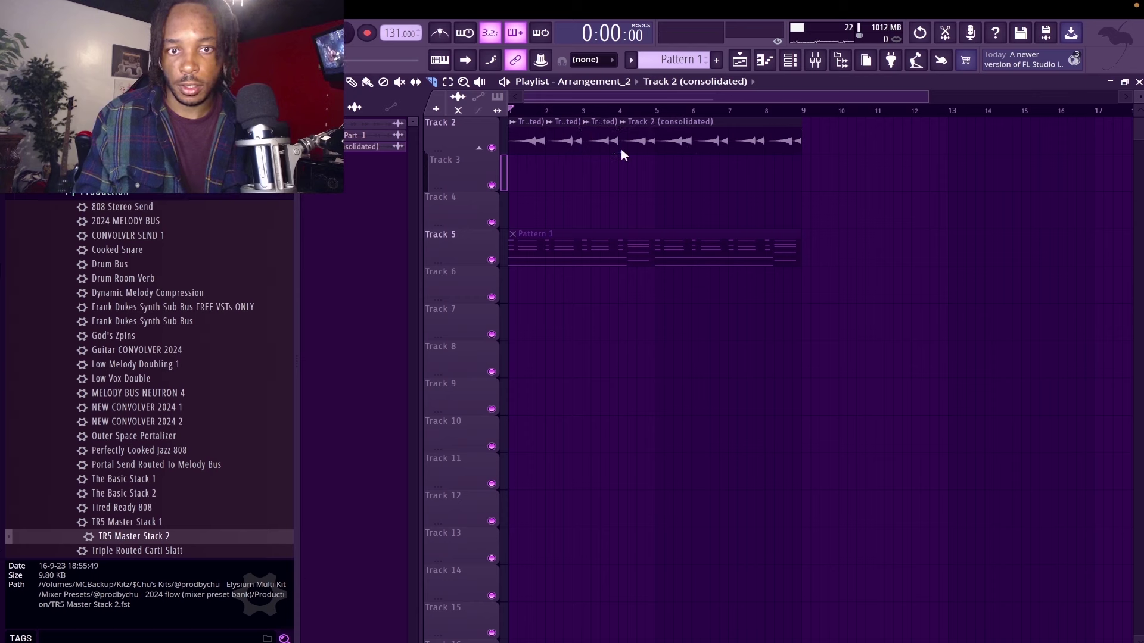
{"action": "right_click", "coordinate": [678, 138]}
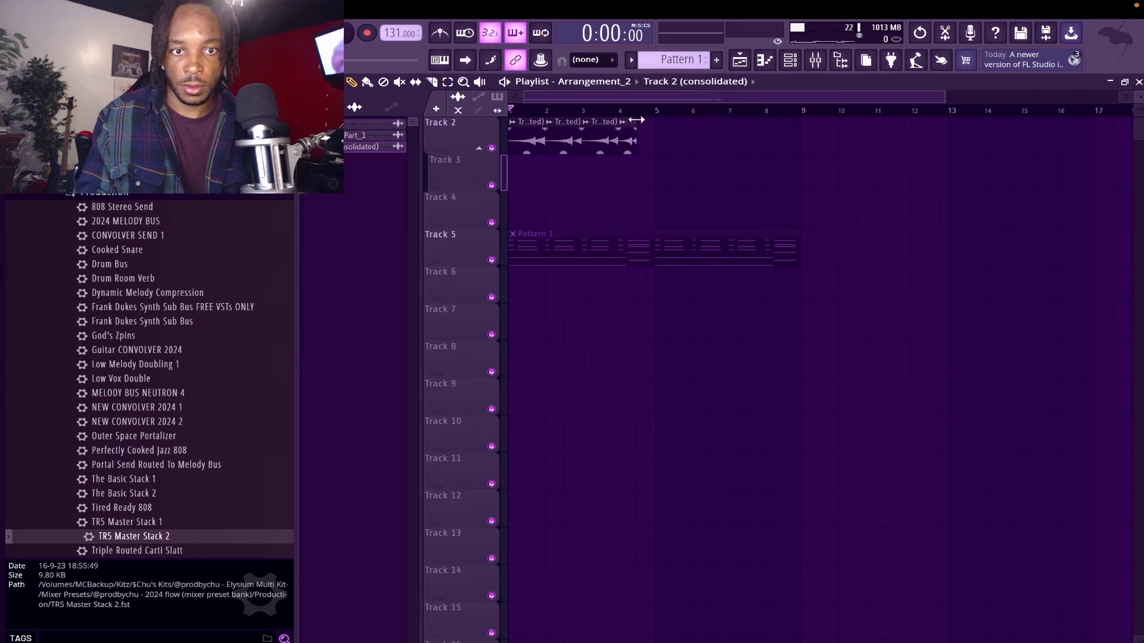
{"action": "left_click_drag", "start_coordinate": [635, 120], "coordinate": [625, 135]}
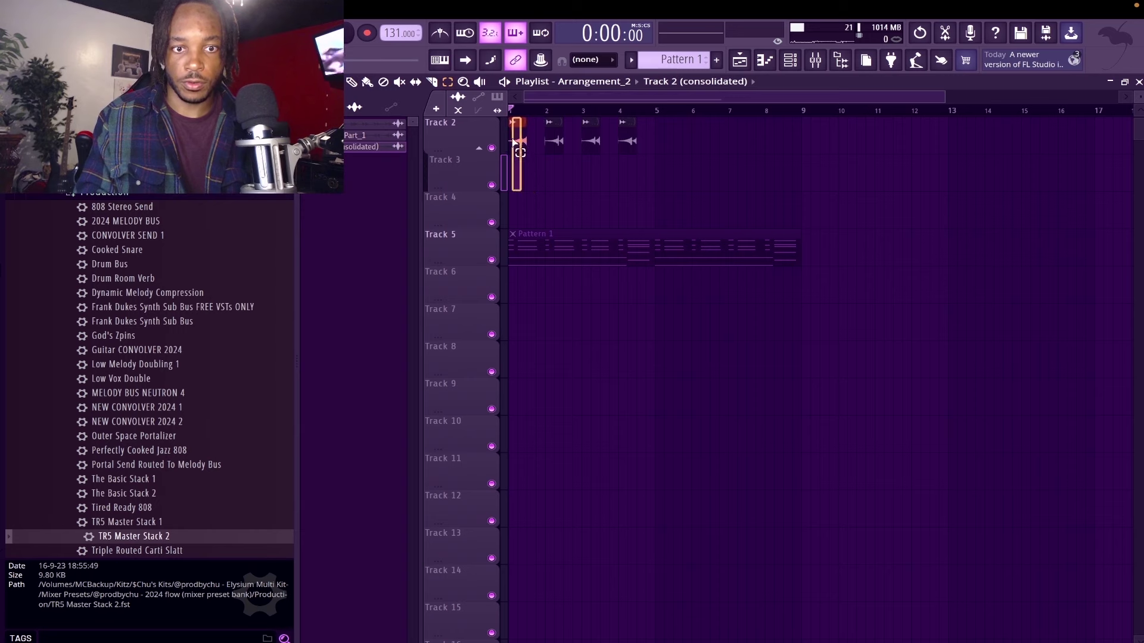
Duplicate the half-bar slices to fill the gaps on Track 2 and repeat the sequence through bar 8.
{"action": "key", "text": "space"}
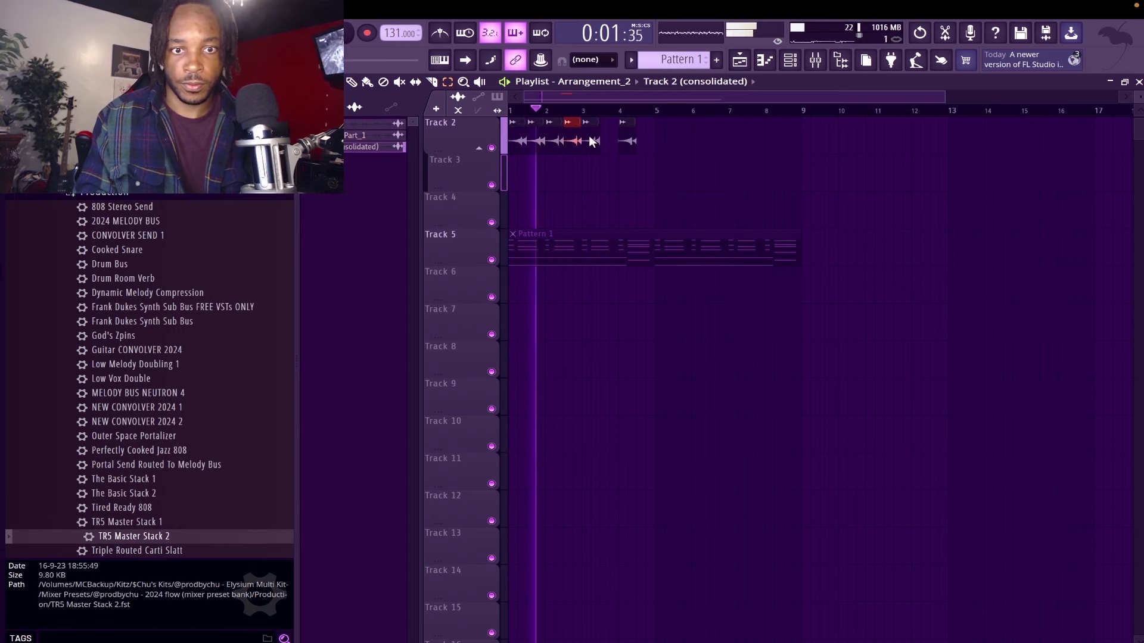
{"action": "mouse_move", "coordinate": [627, 138]}
{"action": "left_mouse_down"}
{"action": "mouse_move", "coordinate": [648, 166]}
{"action": "mouse_move", "coordinate": [649, 156]}
{"action": "left_mouse_up"}
{"action": "key", "text": "space"}
Adjust the consolidated clip's pitch with Auto stretching, then transpose the Xpand!2 notes in Pattern 1 down four semitones and play them.
{"action": "double_click", "coordinate": [651, 143]}
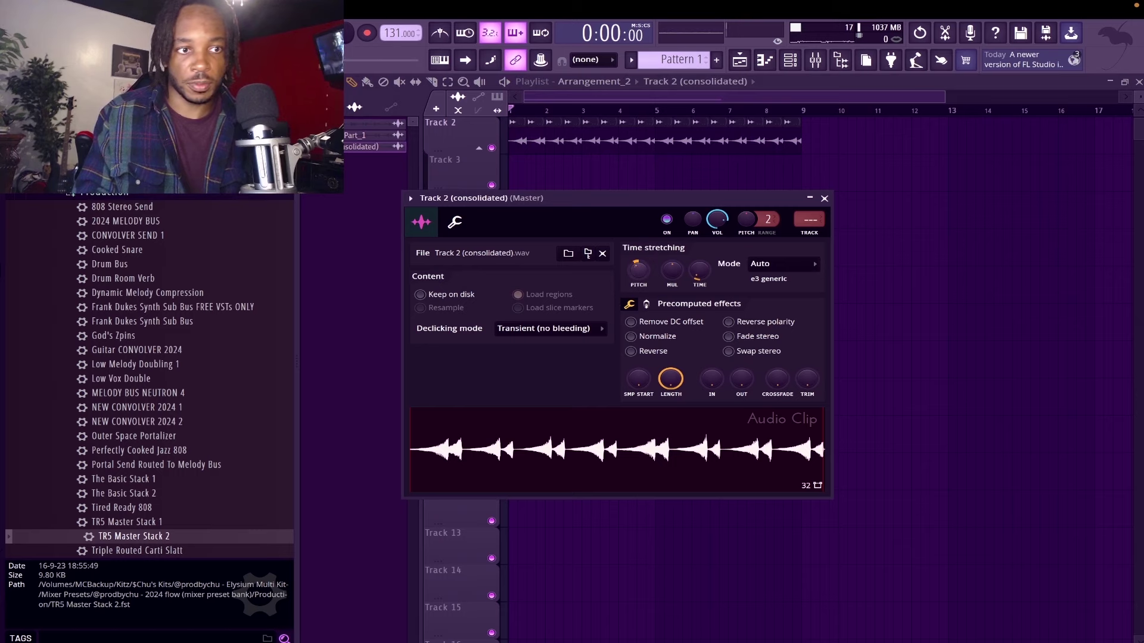
{"action": "key", "text": "F7"}
{"action": "key", "text": "space"}
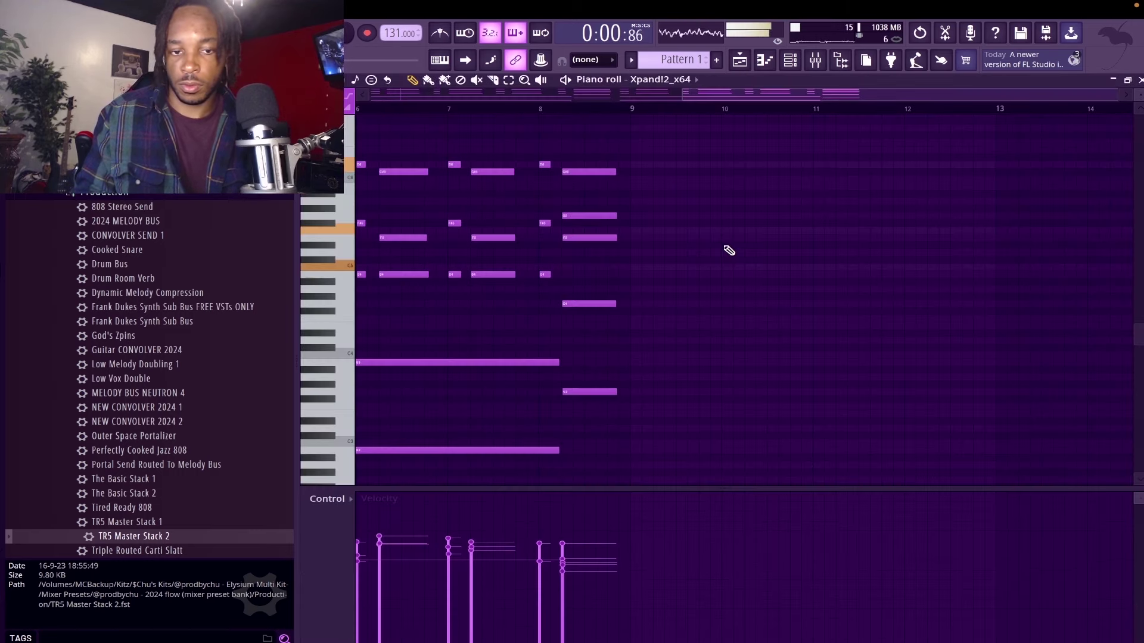
{"action": "key", "text": "space"}
{"action": "key", "text": "space"}
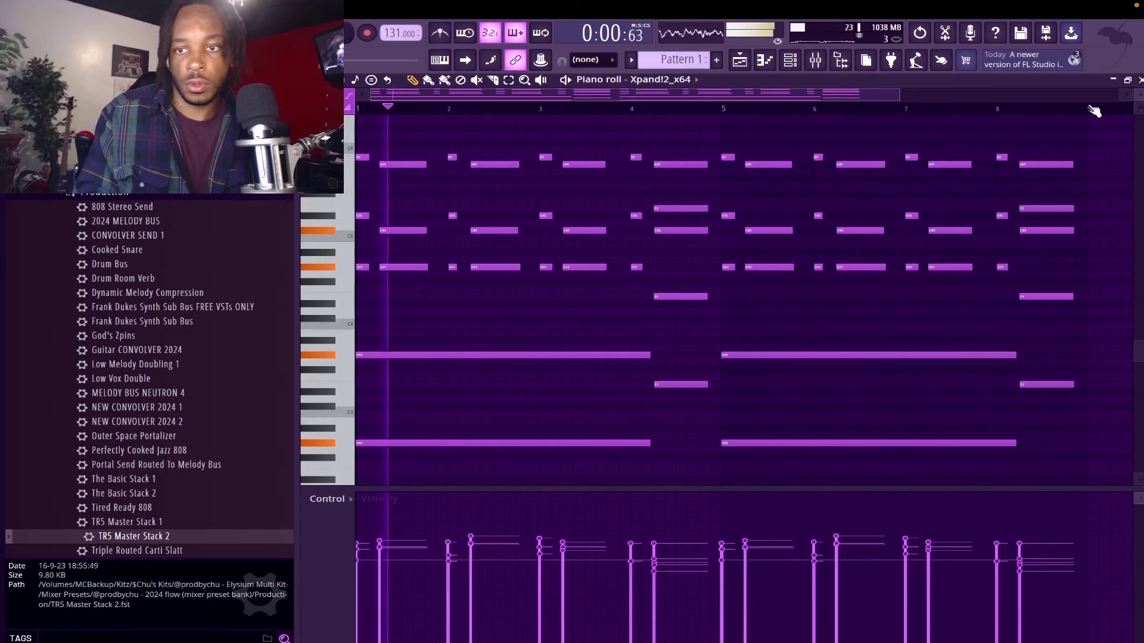
Stop playback and add a second Xpand!2 channel with the Natural Grand Piano sound to the channel rack.
{"action": "left_click", "coordinate": [1140, 79]}
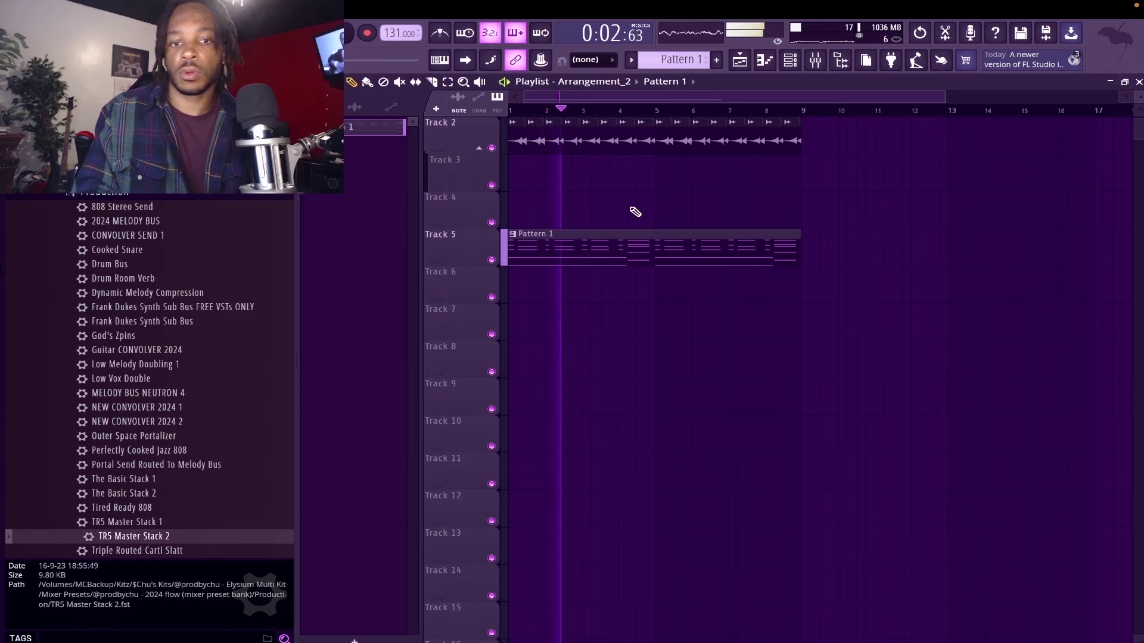
{"action": "double_click", "coordinate": [570, 256]}
{"action": "key", "text": "space"}
{"action": "key", "text": "F7"}
{"action": "double_click", "coordinate": [590, 244]}
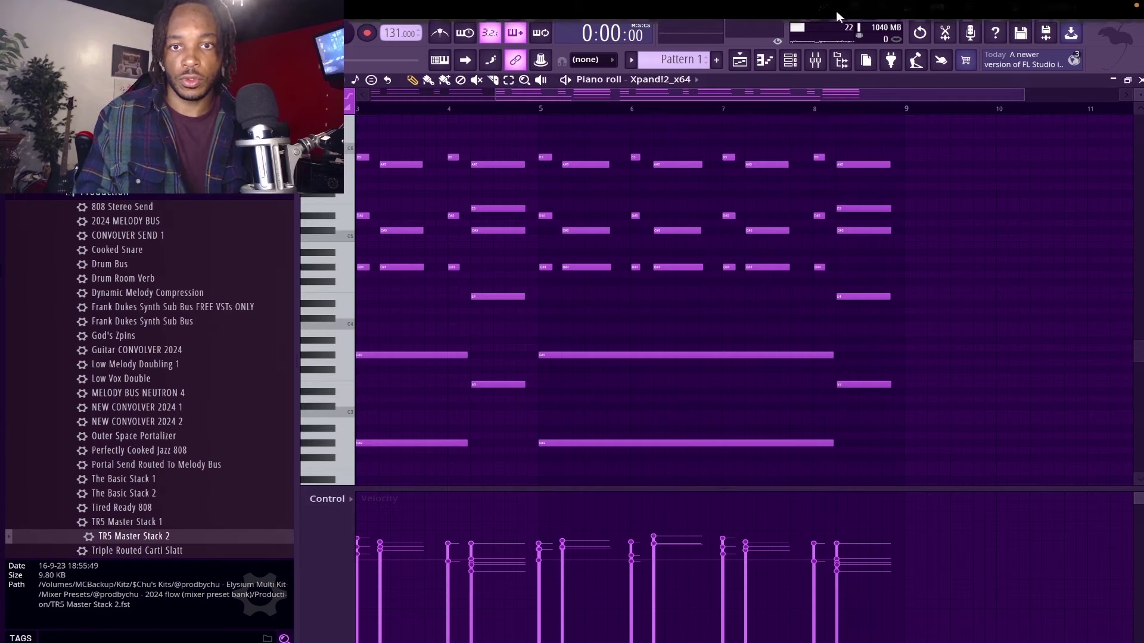
{"action": "left_click", "coordinate": [790, 59]}
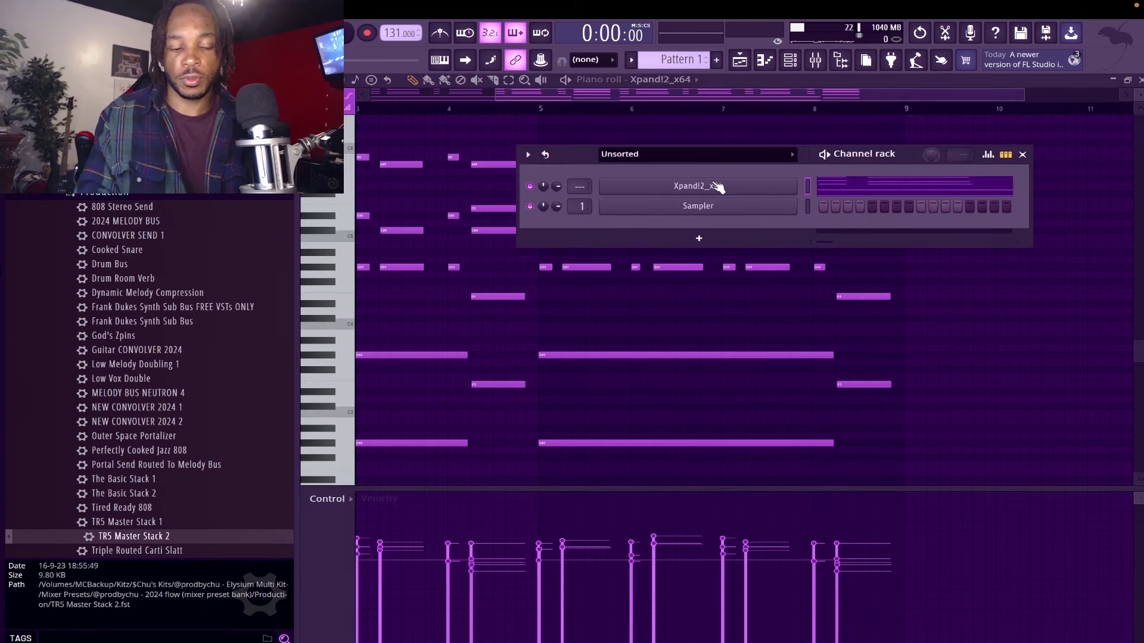
{"action": "right_click", "coordinate": [718, 187]}
{"action": "left_click", "coordinate": [712, 183]}
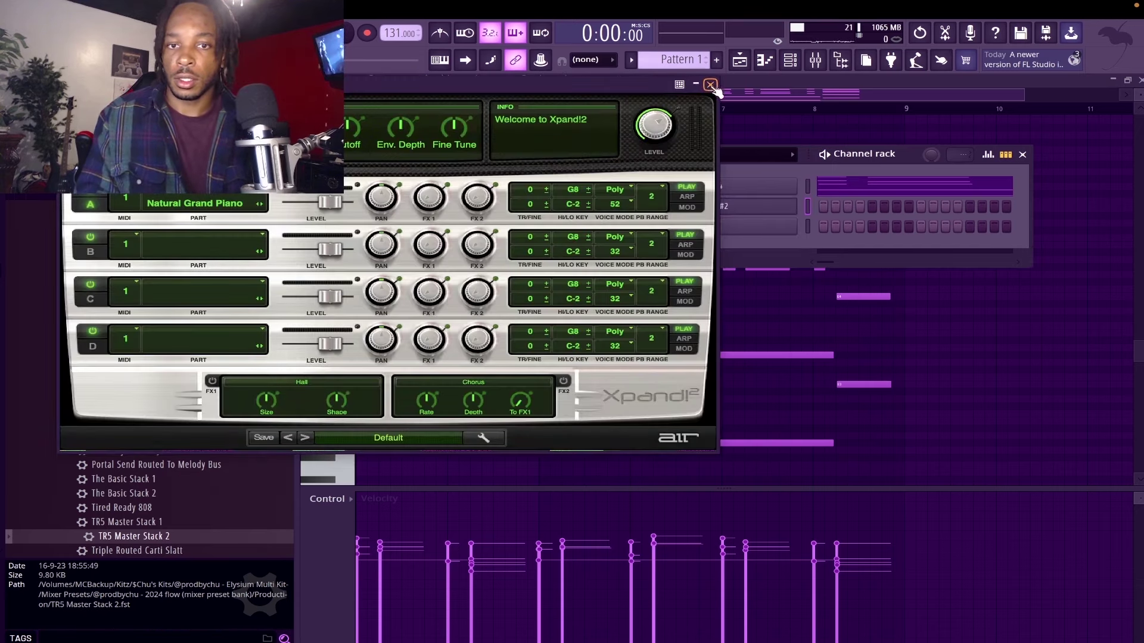
{"action": "left_click", "coordinate": [710, 84]}
Copy the Xpand!2 notes into the second Xpand!2 channel, mute the original channel and open the copied notes.
{"action": "right_click", "coordinate": [768, 194]}
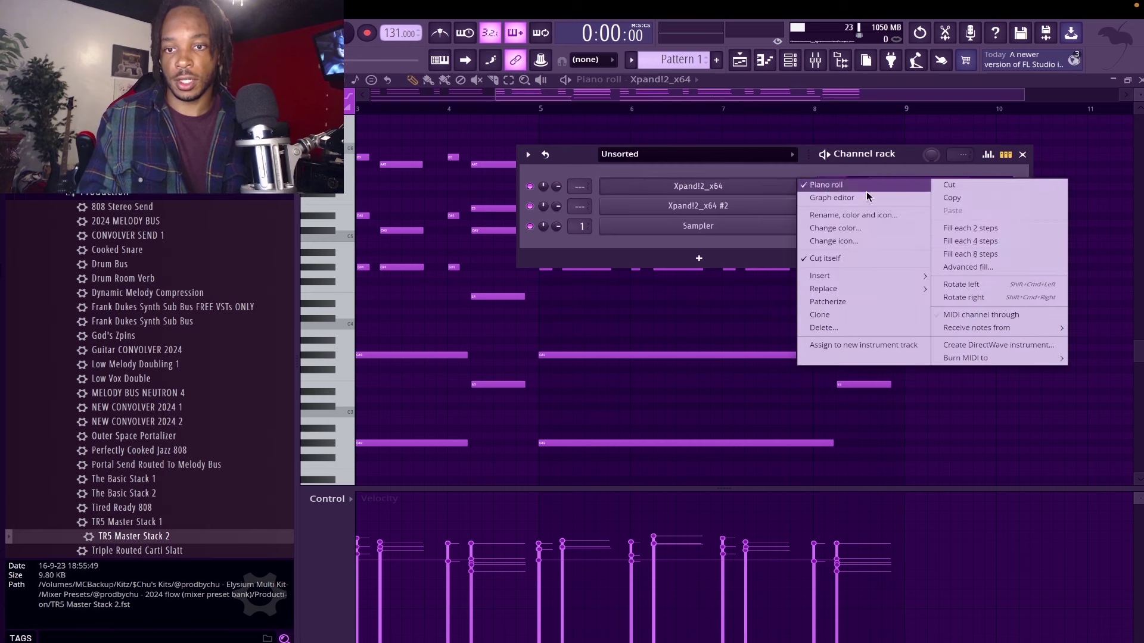
{"action": "left_click", "coordinate": [758, 195]}
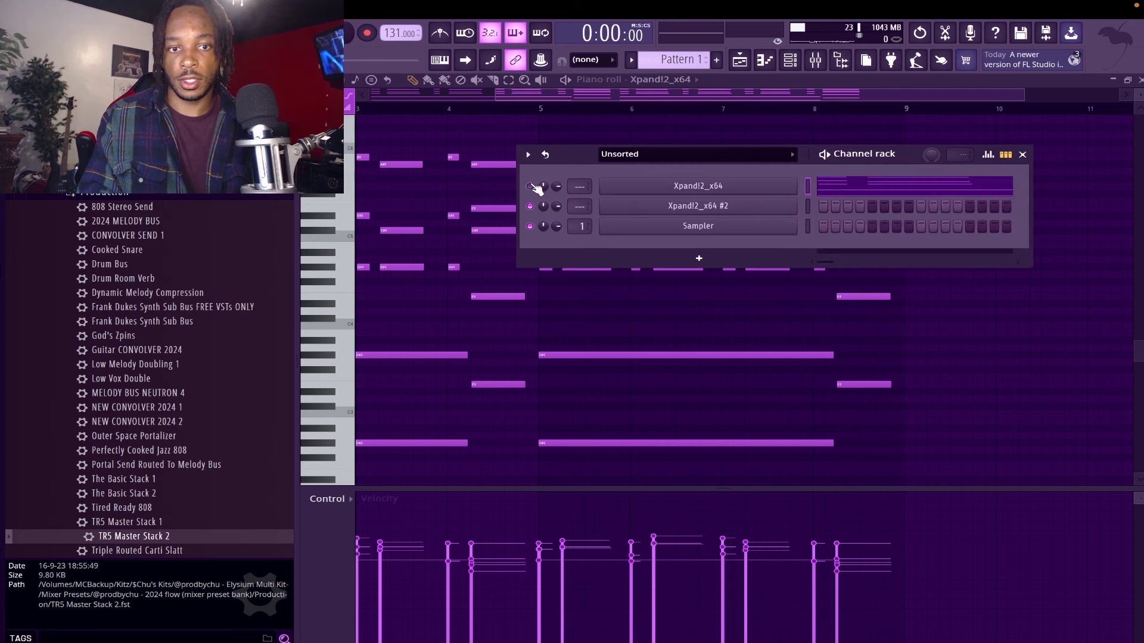
{"action": "right_click", "coordinate": [774, 206]}
{"action": "left_click", "coordinate": [977, 225]}
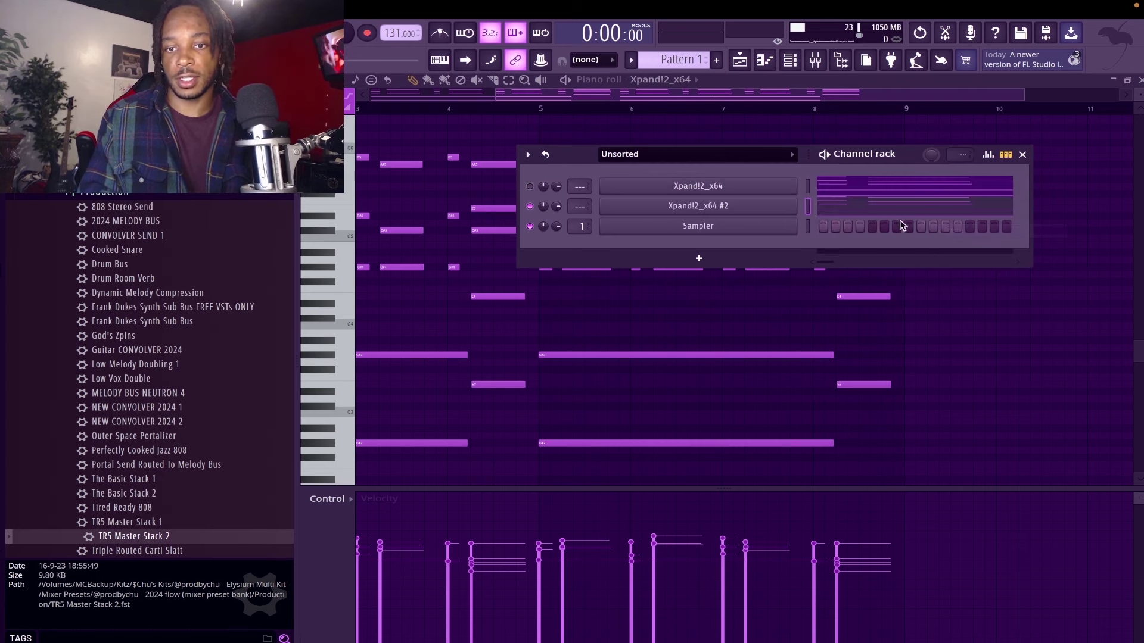
{"action": "left_click", "coordinate": [907, 208]}
Set the piano roll snap to 1/2 beat, quantize the copied notes without the legato change, and play them.
{"action": "left_click", "coordinate": [348, 79]}
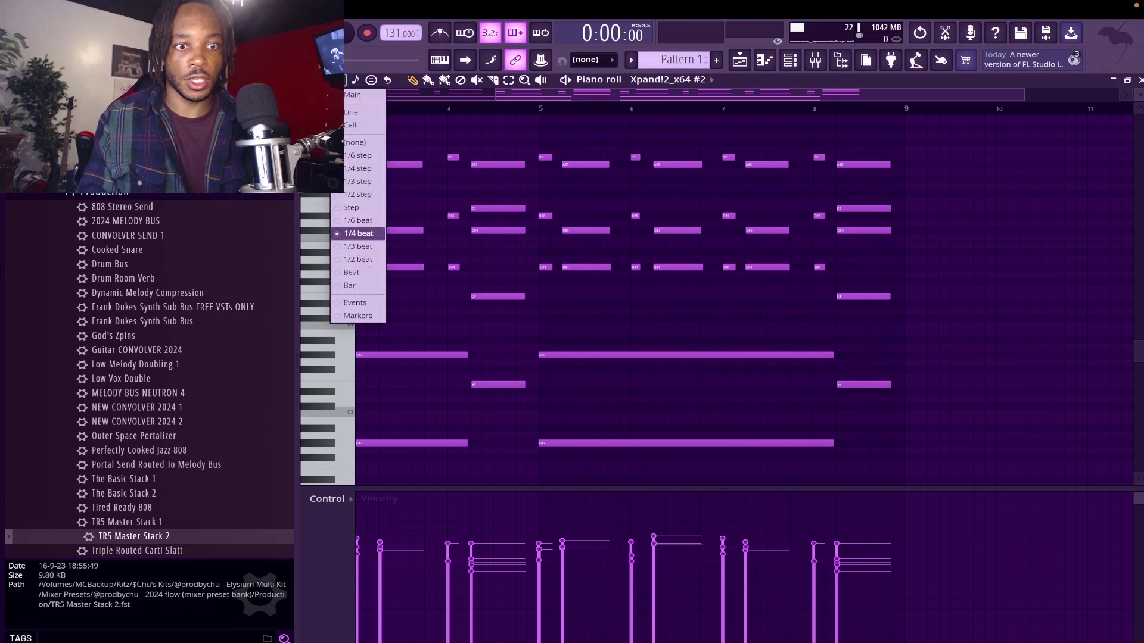
{"action": "left_click", "coordinate": [369, 258]}
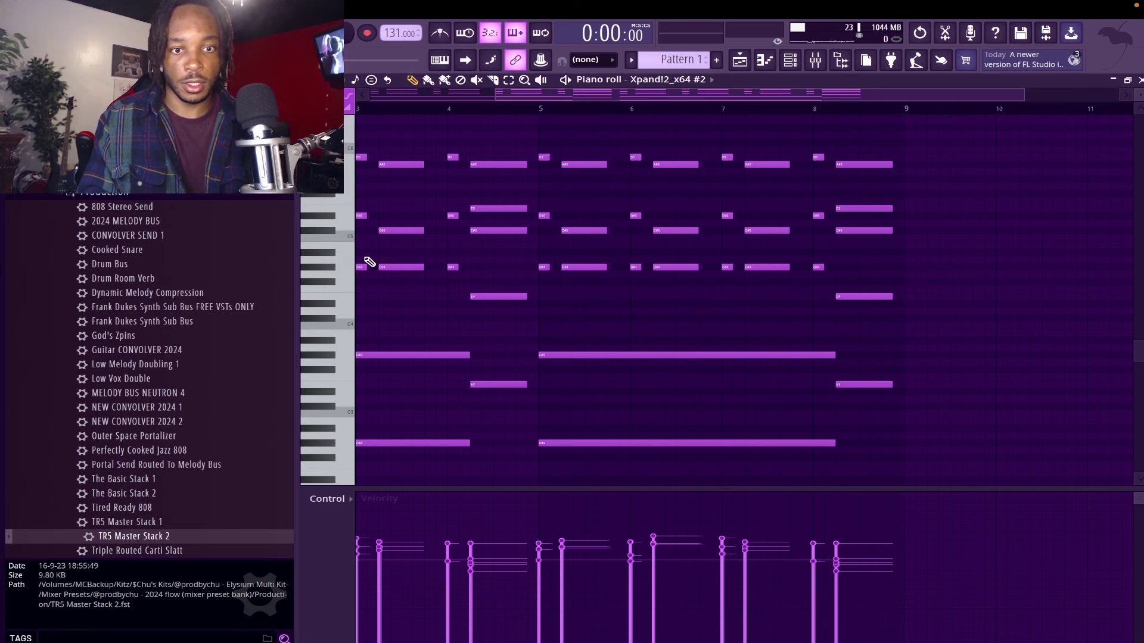
{"action": "key", "text": "ctrl+z"}
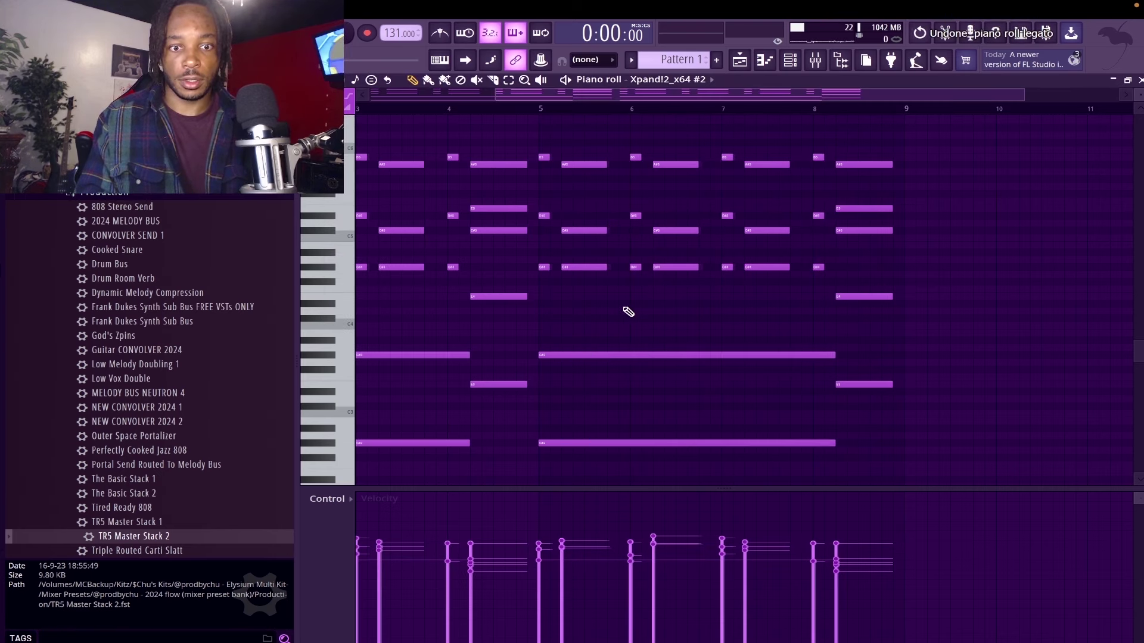
{"action": "key", "text": "space"}
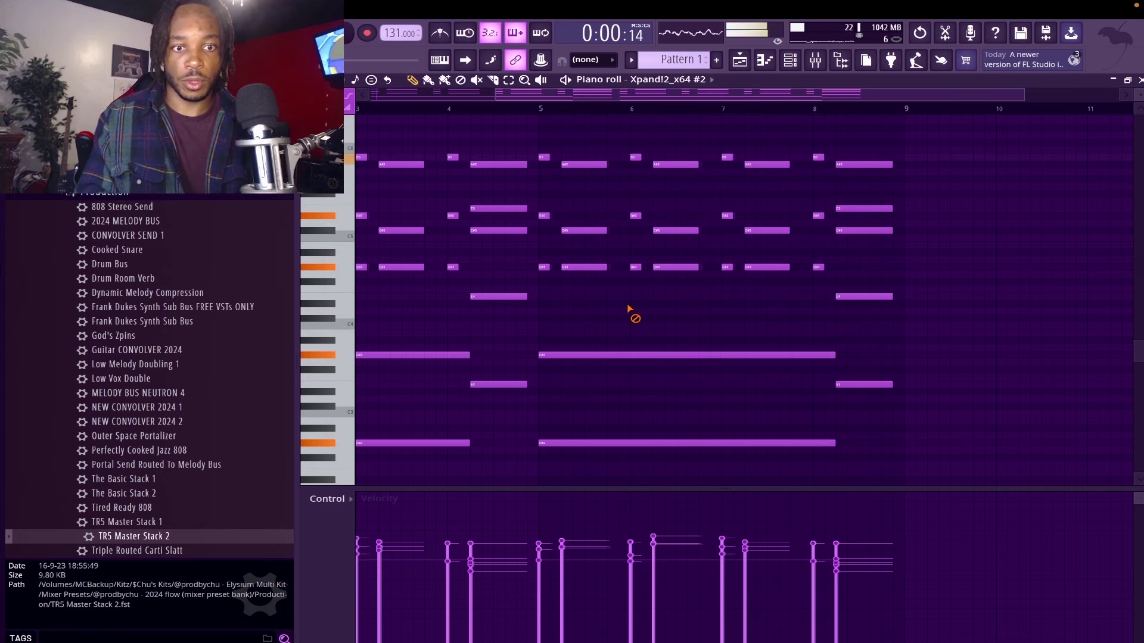
Render Pattern 1 to Pattern 1_2.wav and place the audio clip at the start of Track 3.
{"action": "left_click", "coordinate": [790, 62]}
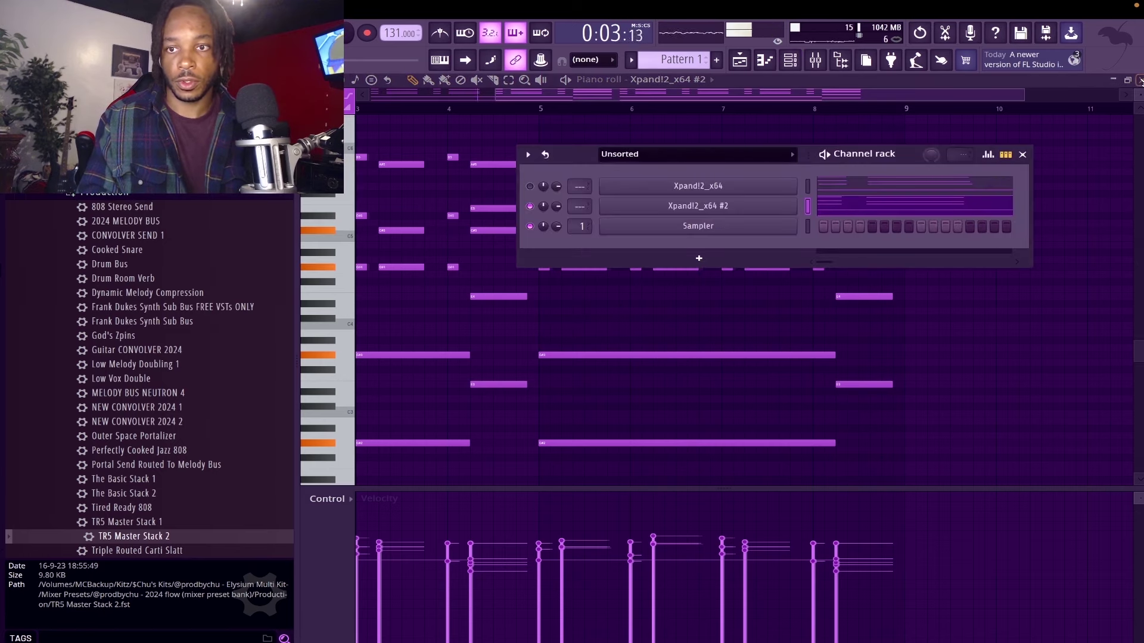
{"action": "left_click", "coordinate": [1139, 79]}
{"action": "key", "text": "F6"}
{"action": "key", "text": "space"}
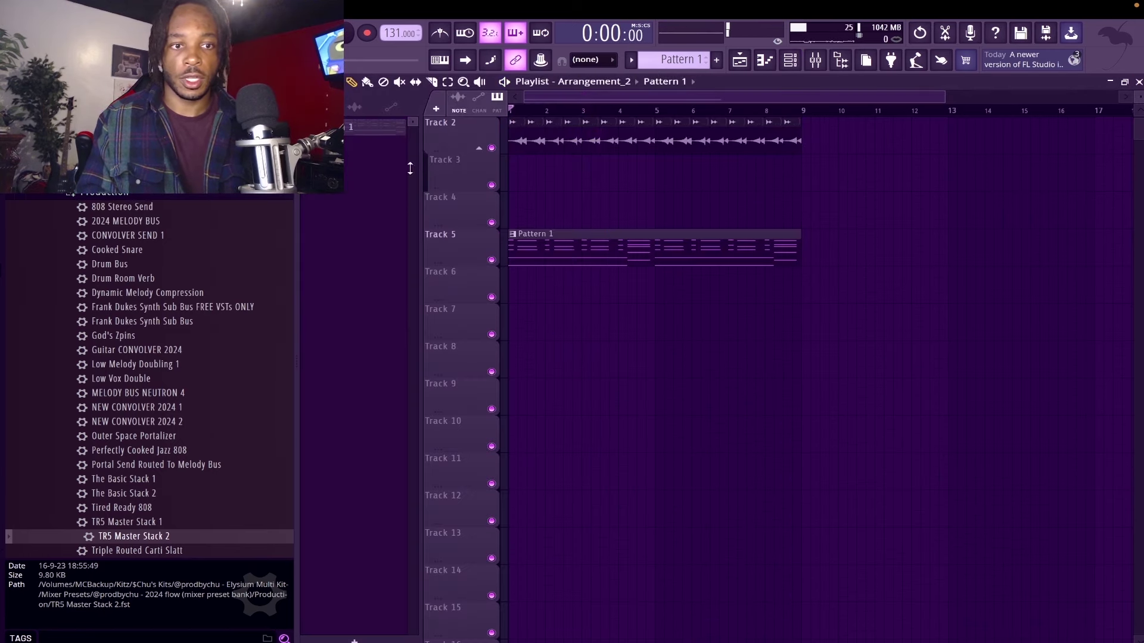
{"action": "right_click", "coordinate": [381, 130]}
{"action": "left_click", "coordinate": [417, 196]}
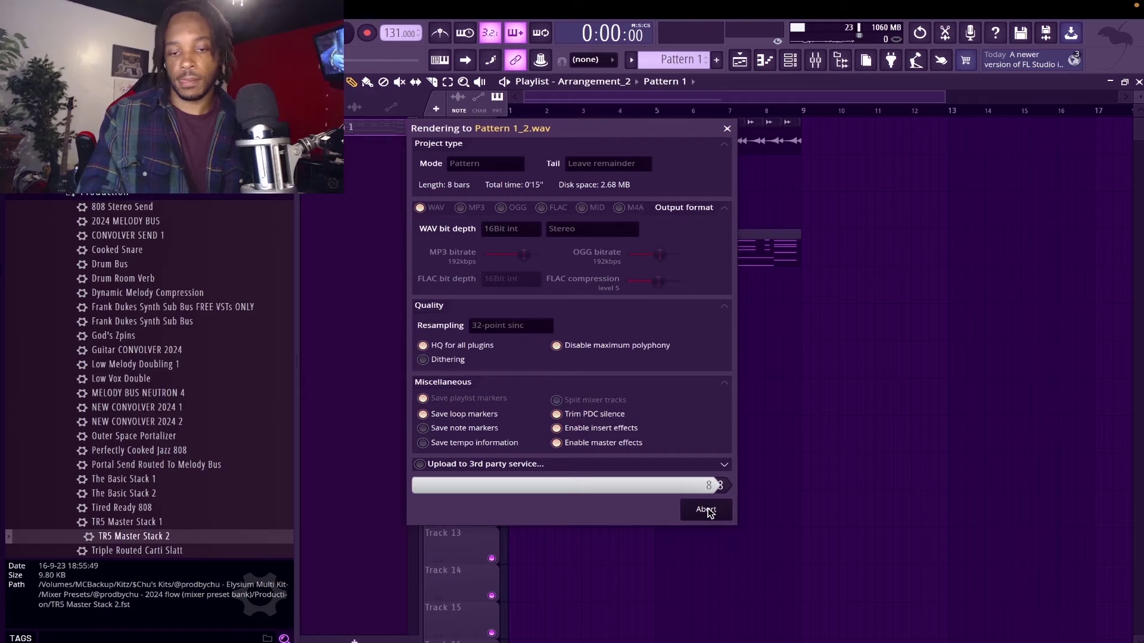
{"action": "left_click_drag", "start_coordinate": [353, 159], "coordinate": [525, 171]}
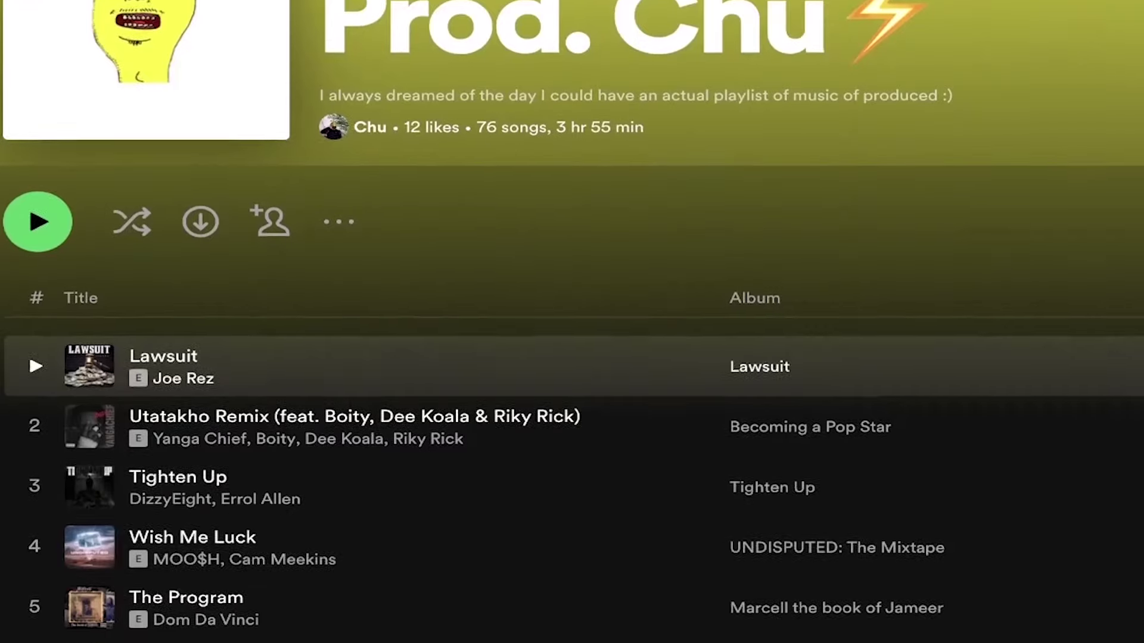
{"action": "scroll", "coordinate": [572, 411], "scroll_direction": "down", "scroll_amount": 7}
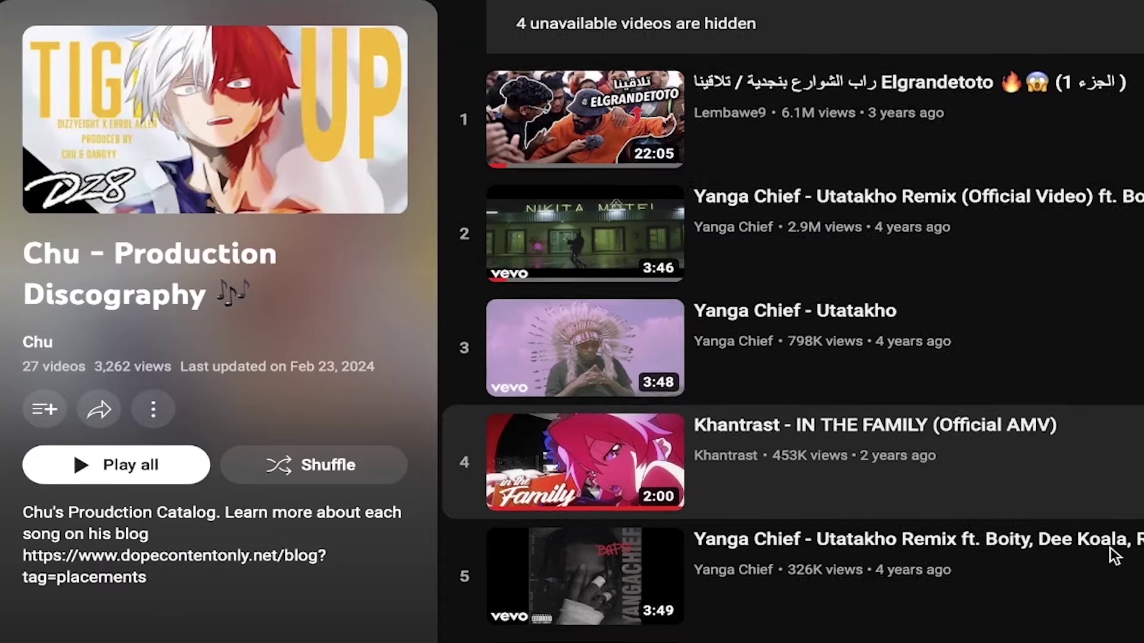
{"action": "scroll", "coordinate": [1110, 548], "scroll_direction": "down", "scroll_amount": 2}
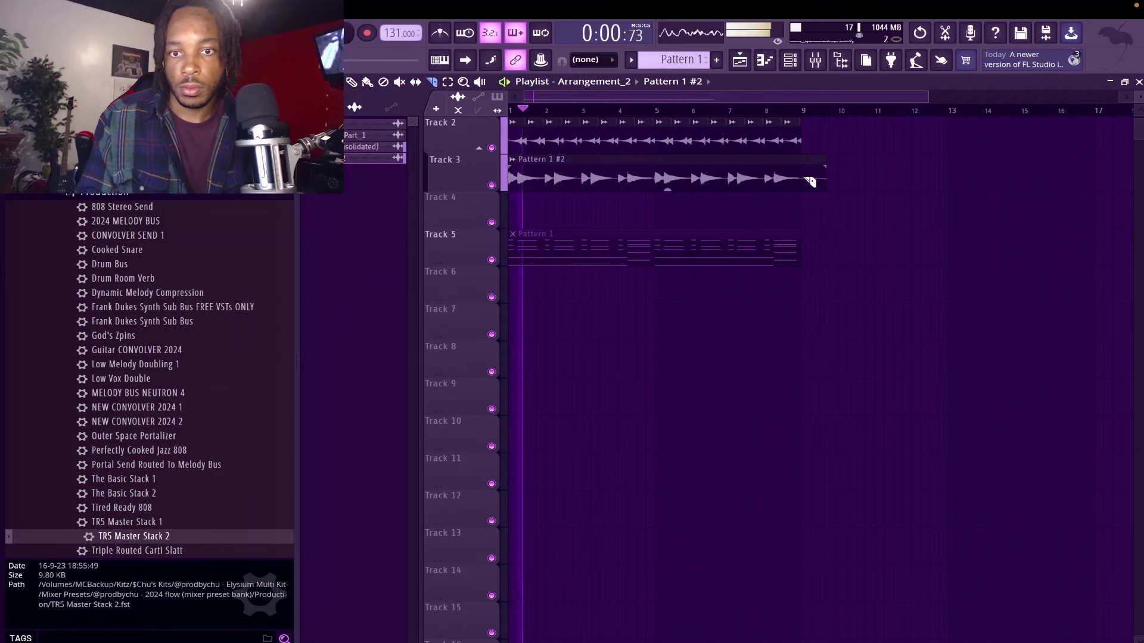
Trim the Pattern 1 #2 clip on Track 3 to end at bar 9 and set its gain to -2.2 dB.
{"action": "left_click_drag", "start_coordinate": [810, 181], "coordinate": [801, 178]}
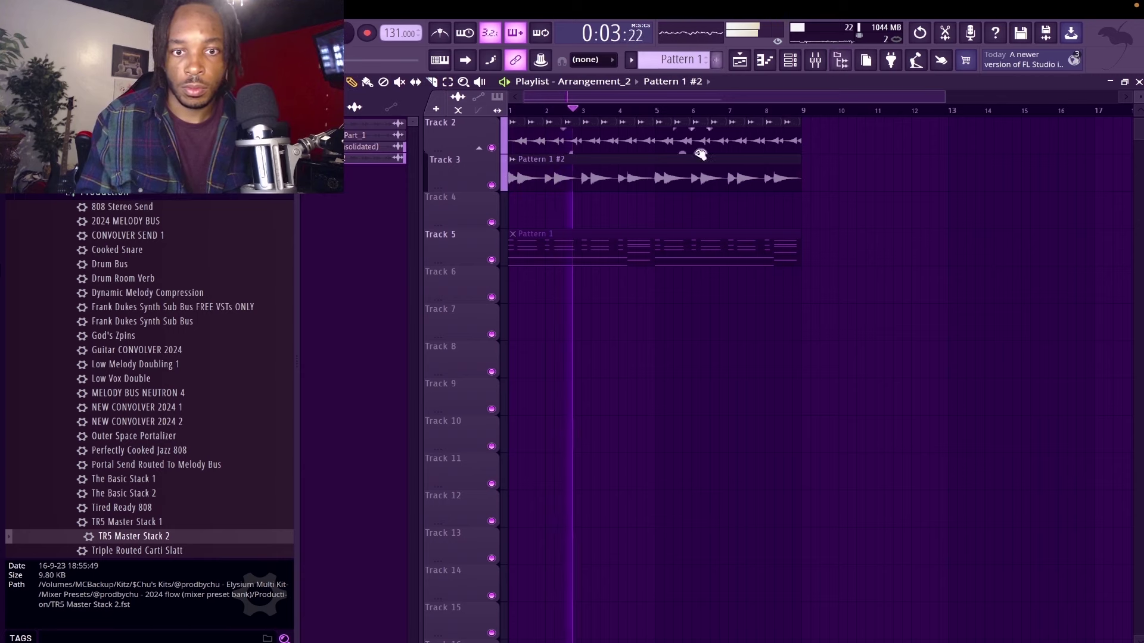
{"action": "left_click_drag", "start_coordinate": [656, 191], "coordinate": [654, 189]}
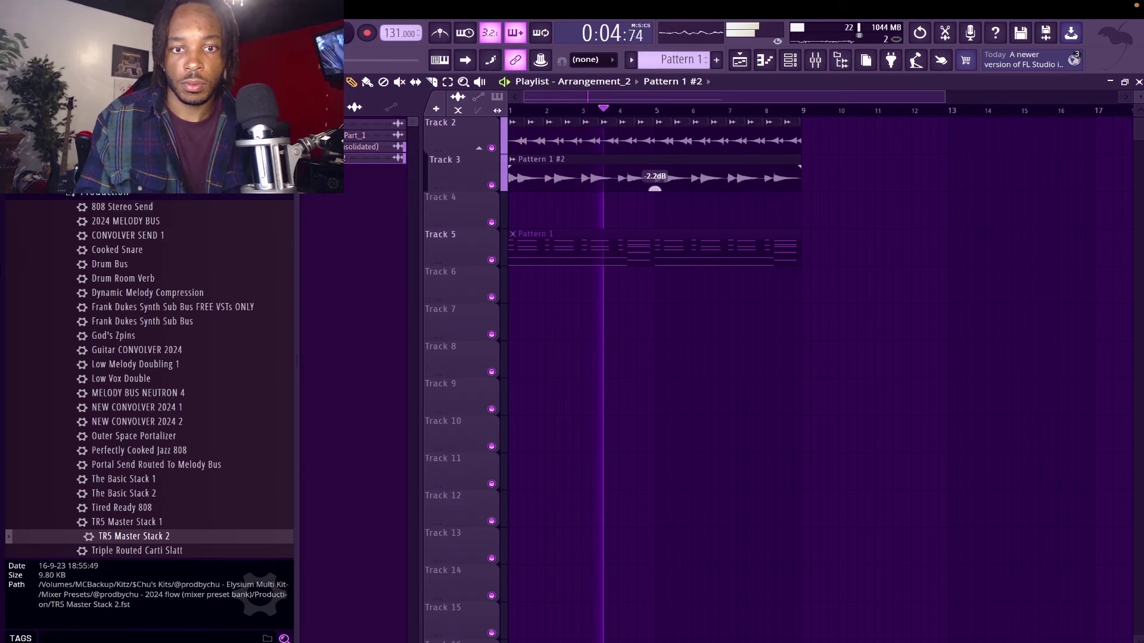
Route the Pattern 1 #2 clip to mixer insert 1 and load HalfTime in slot 2 with a 1/2 loop.
{"action": "double_click", "coordinate": [655, 179]}
{"action": "left_click", "coordinate": [816, 60]}
{"action": "key", "text": "space"}
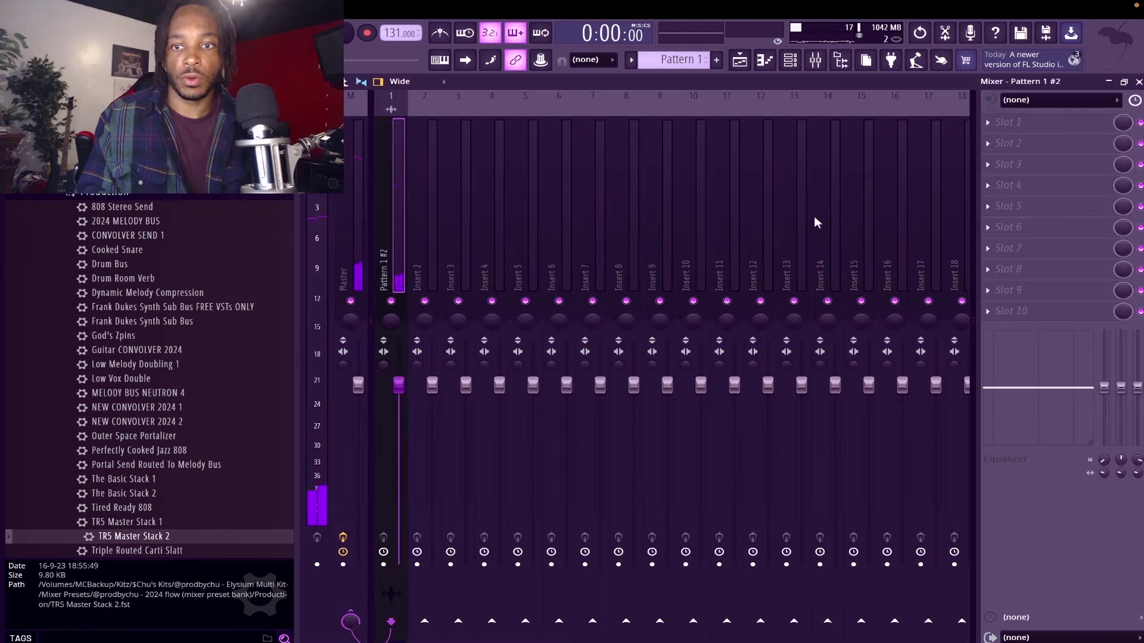
{"action": "left_click", "coordinate": [991, 149]}
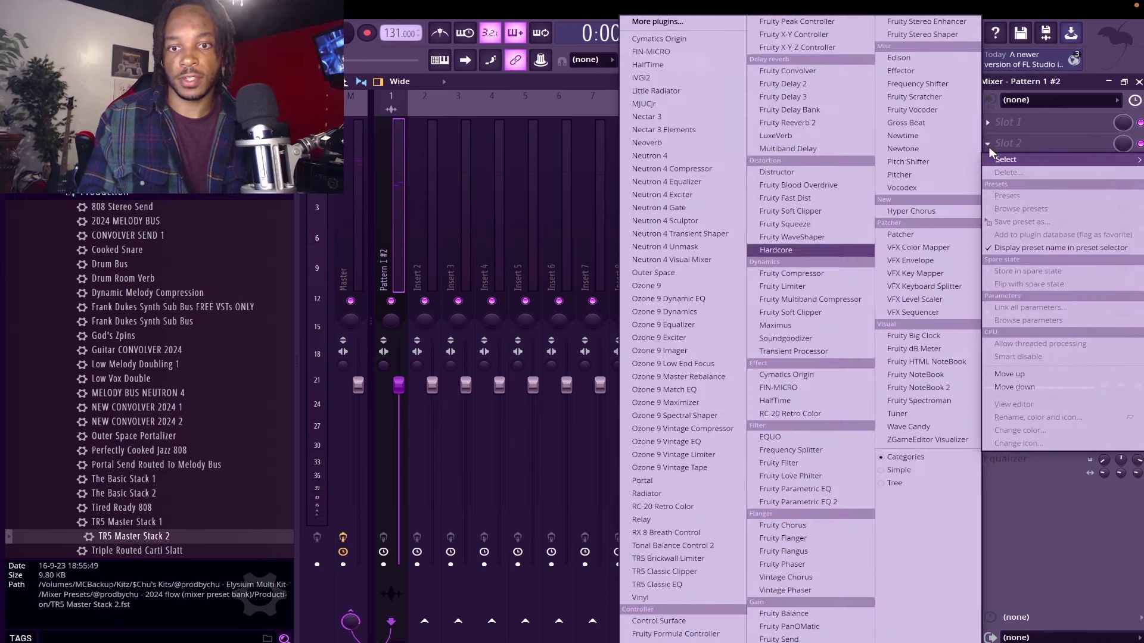
{"action": "left_click", "coordinate": [980, 146]}
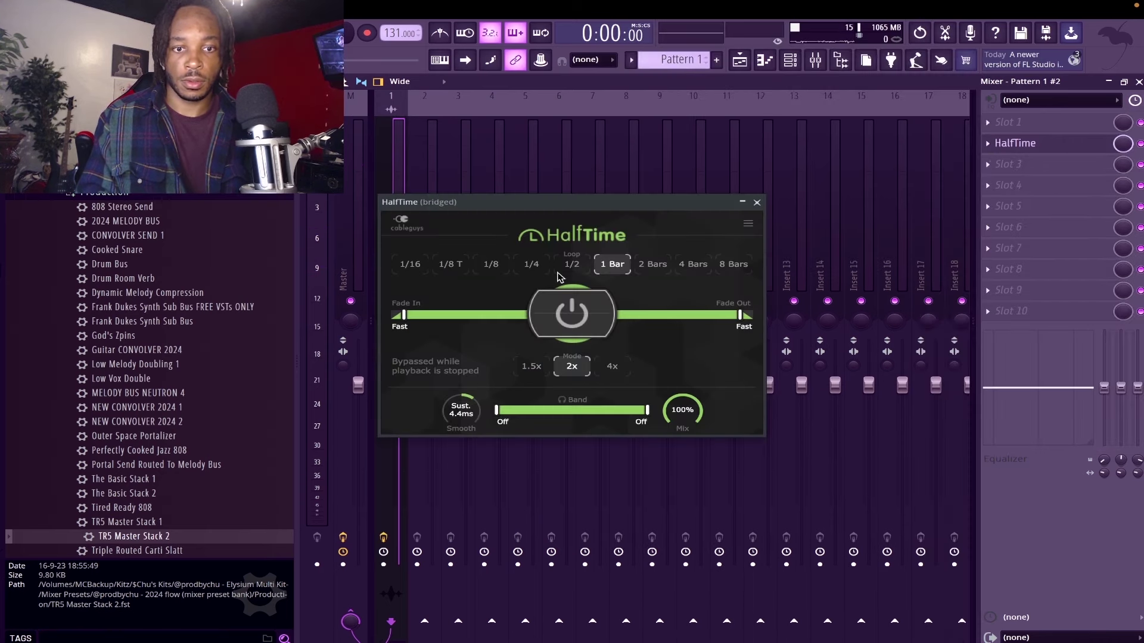
{"action": "left_click", "coordinate": [571, 264]}
Adjust the Pattern 1 #2 clip's pitch during playback and set its time stretching mode to Auto.
{"action": "key", "text": "F9"}
{"action": "key", "text": "space"}
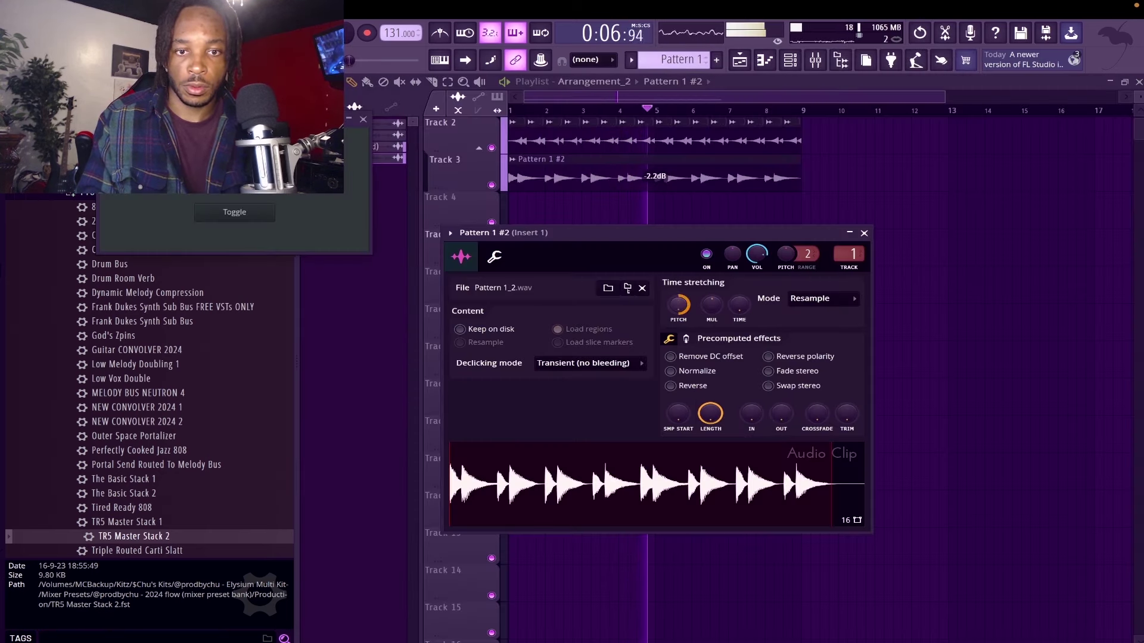
{"action": "left_click_drag", "start_coordinate": [679, 305], "coordinate": [685, 307]}
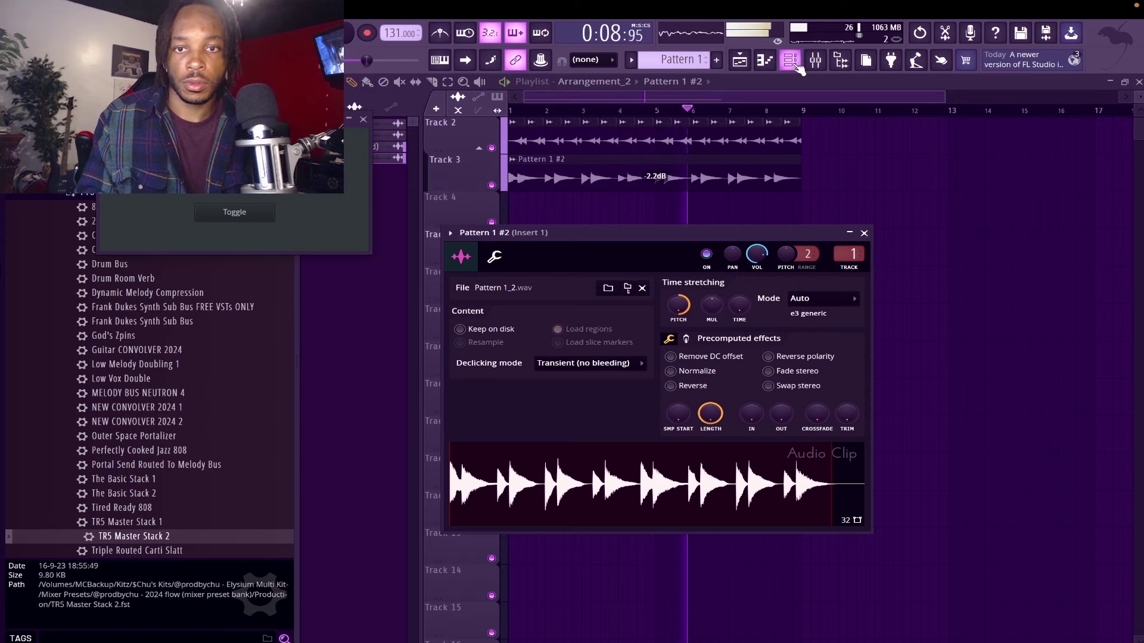
{"action": "key", "text": "space"}
Load HalfTime with a 1/2 loop on the Track 2 (consolidated) insert and lower the Pattern 1 #2 fader.
{"action": "key", "text": "F9"}
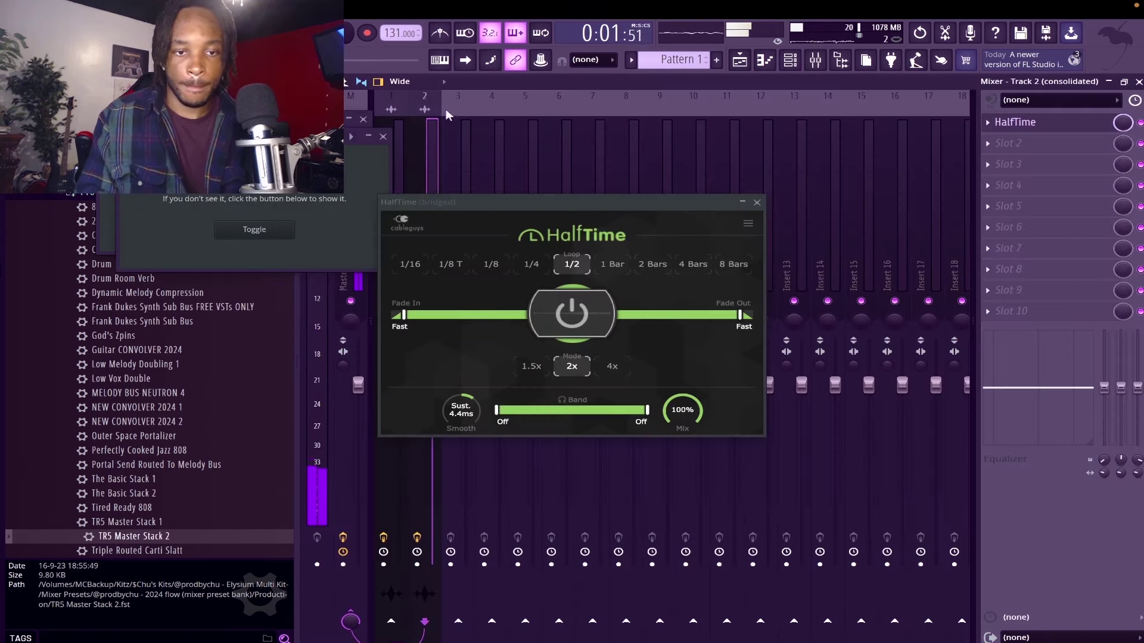
{"action": "left_click", "coordinate": [757, 203]}
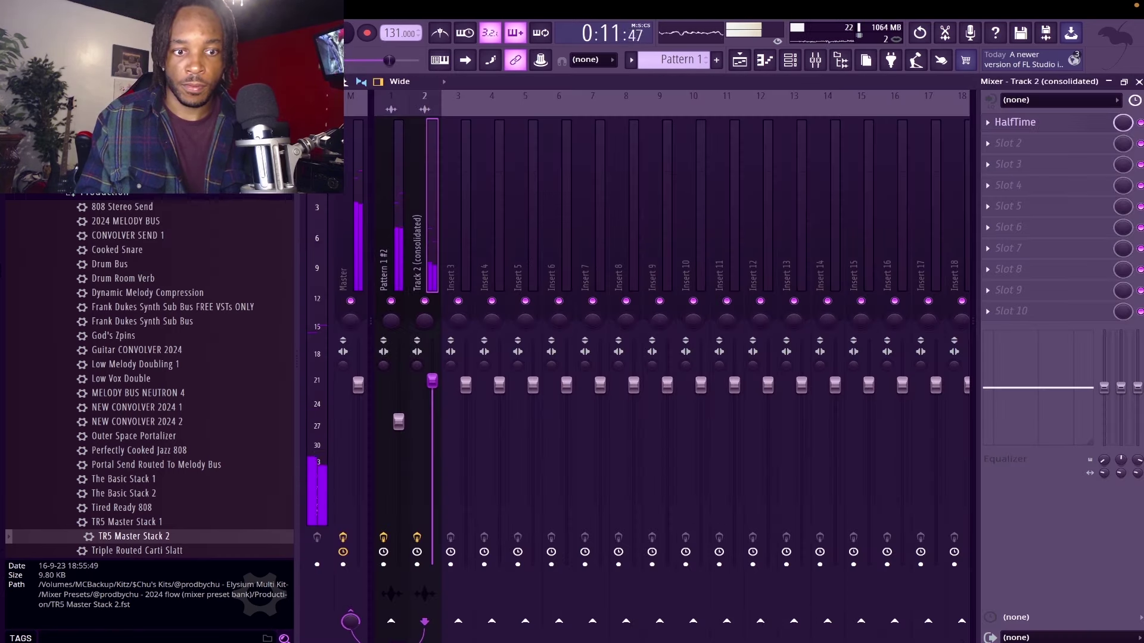
{"action": "left_click", "coordinate": [398, 422]}
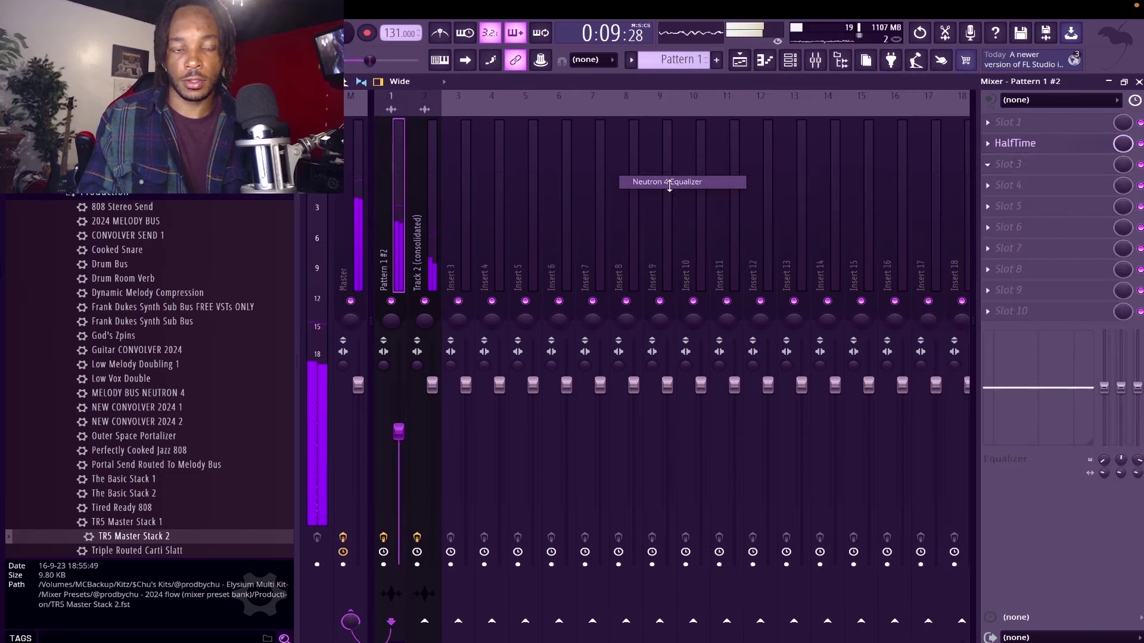
Add Neutron 4 Equalizer to the Pattern 1 #2 insert and set its low shelf to about -4.8 dB at 257 Hz.
{"action": "left_click", "coordinate": [666, 182]}
{"action": "left_click_drag", "start_coordinate": [226, 305], "coordinate": [308, 338]}
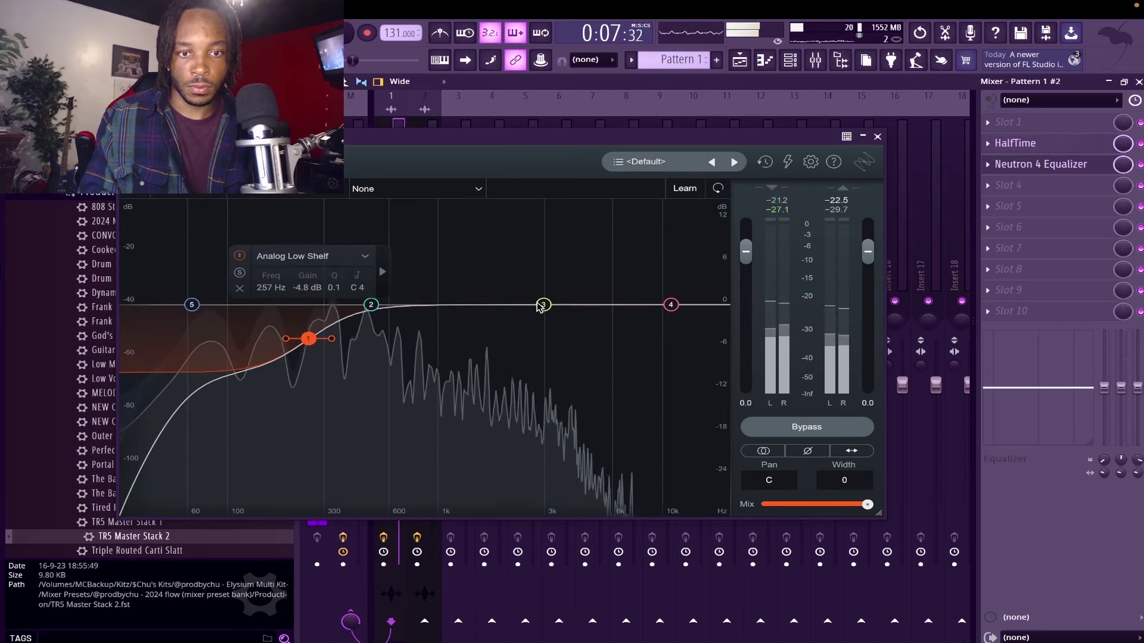
{"action": "left_click", "coordinate": [887, 140]}
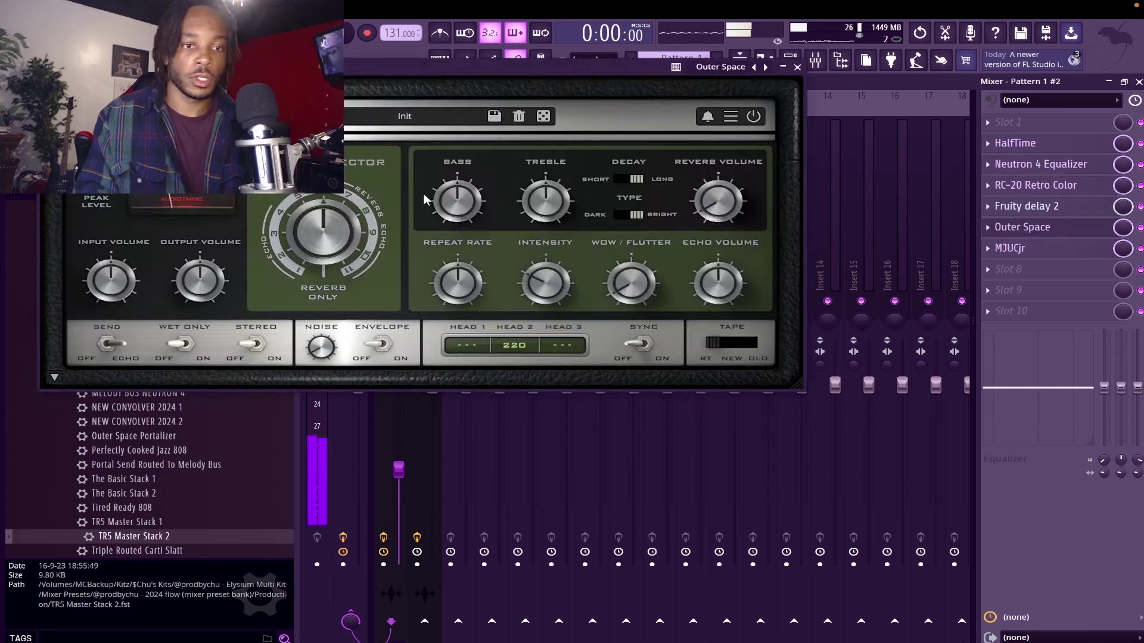
Load the Stranger Things preset in Outer Space, enable sync, and set Head 2 to 1/2 and Head 3 to 1/8.
{"action": "left_click", "coordinate": [422, 123]}
{"action": "mouse_move", "coordinate": [395, 154]}
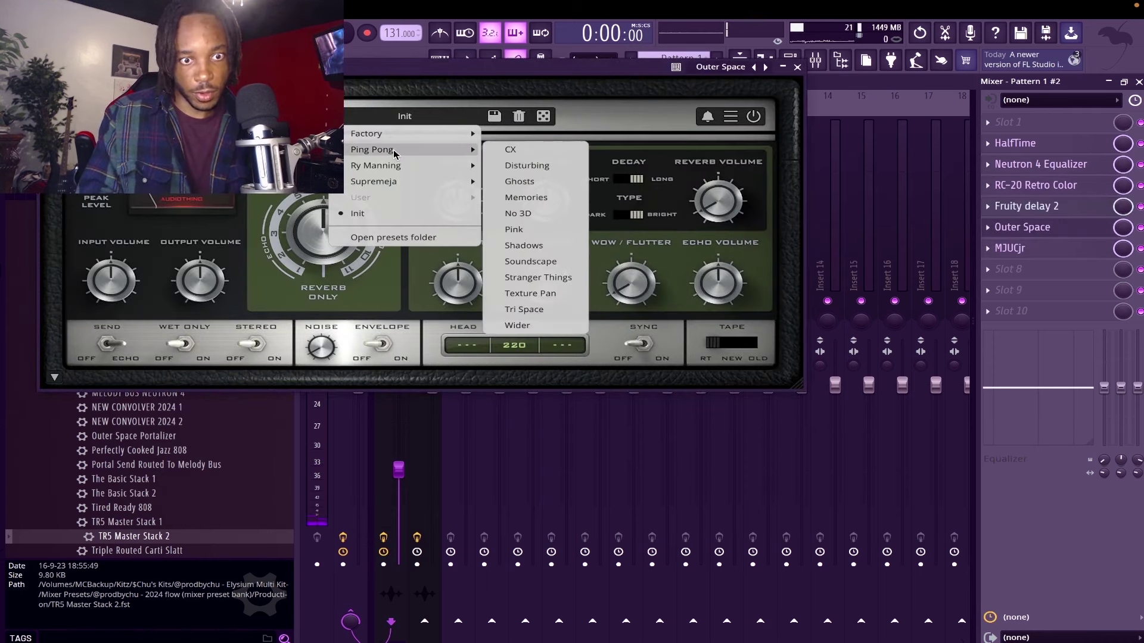
{"action": "left_click", "coordinate": [540, 283]}
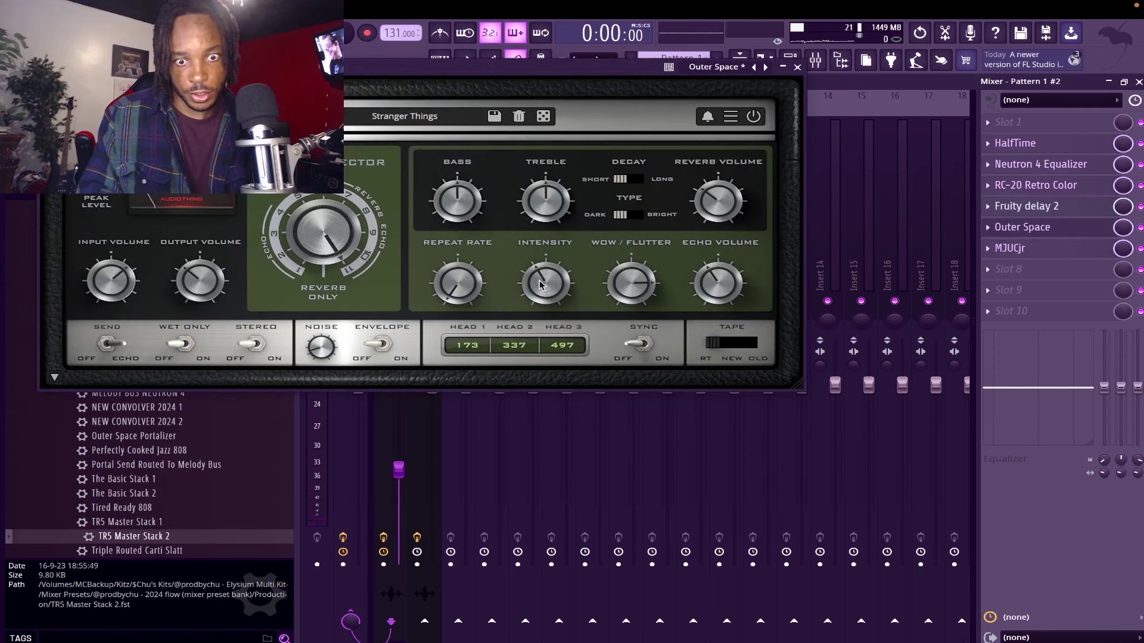
{"action": "left_click", "coordinate": [642, 343]}
{"action": "left_click", "coordinate": [508, 345]}
{"action": "left_click", "coordinate": [532, 184]}
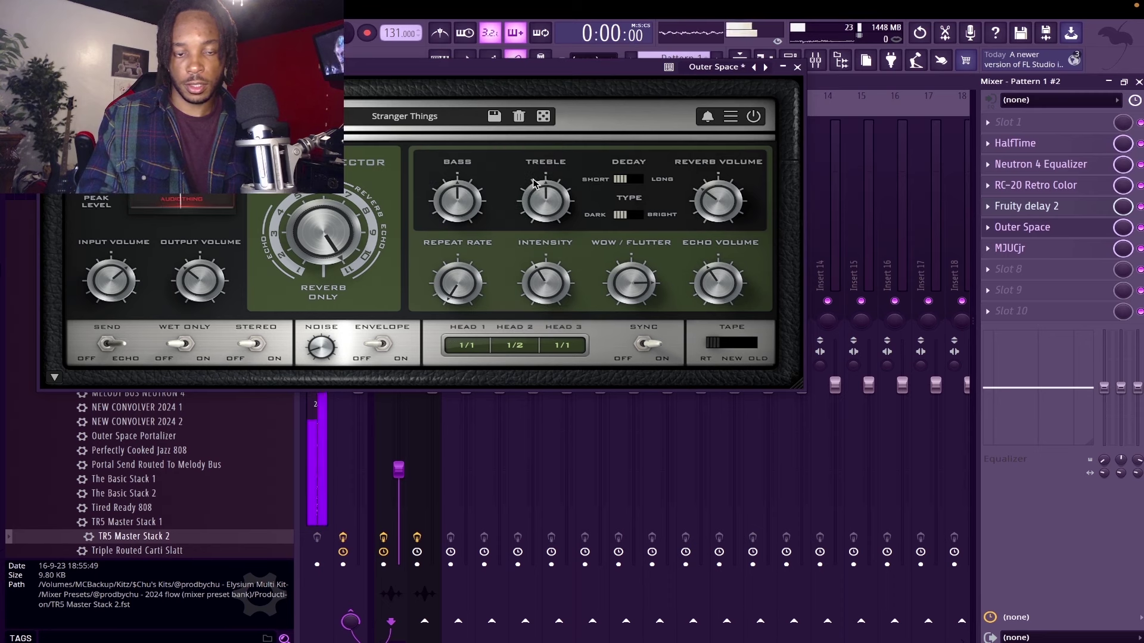
{"action": "left_click", "coordinate": [563, 350]}
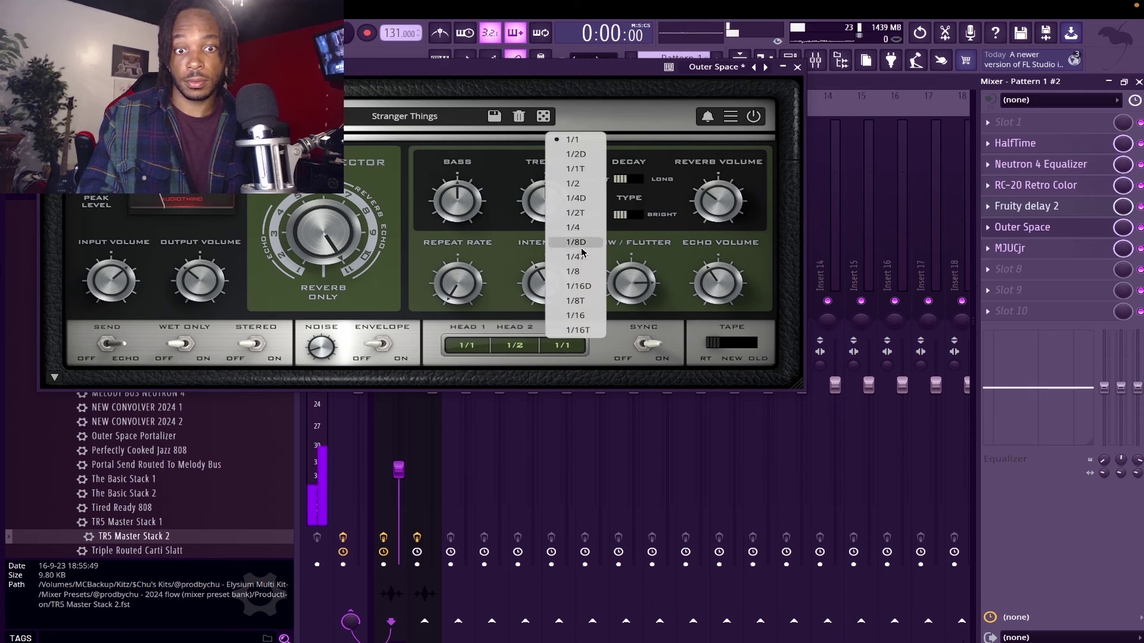
{"action": "left_click", "coordinate": [586, 272]}
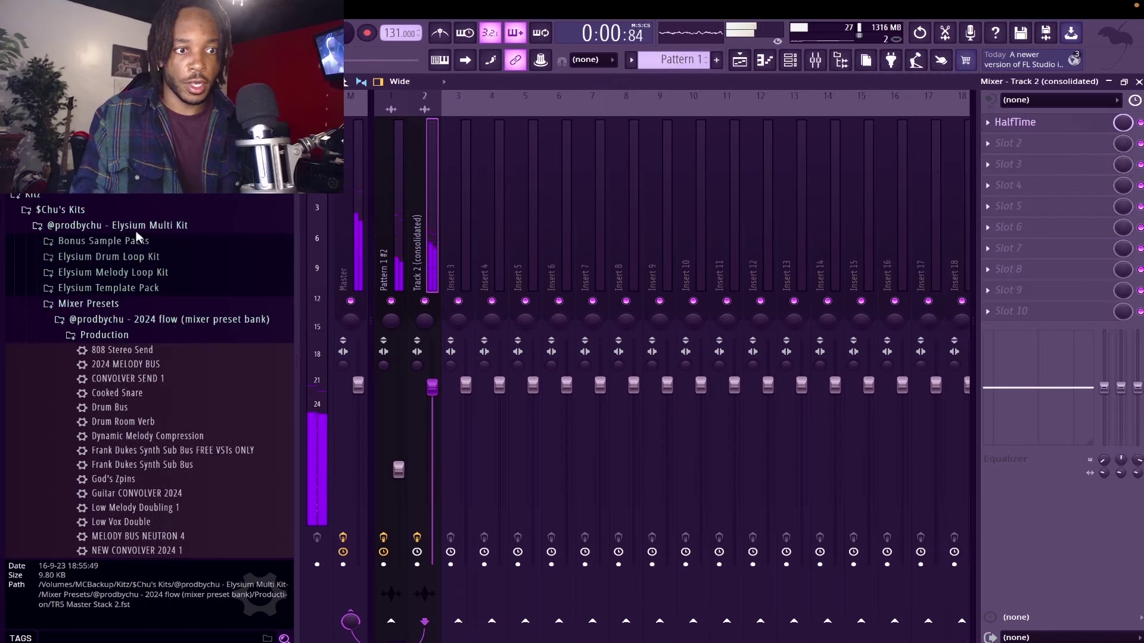
Collapse the Elysium Multi Kit folder and open the Loops folder of the March Madness MIDI kit.
{"action": "left_click", "coordinate": [135, 226]}
{"action": "left_click", "coordinate": [136, 241]}
{"action": "left_click", "coordinate": [113, 260]}
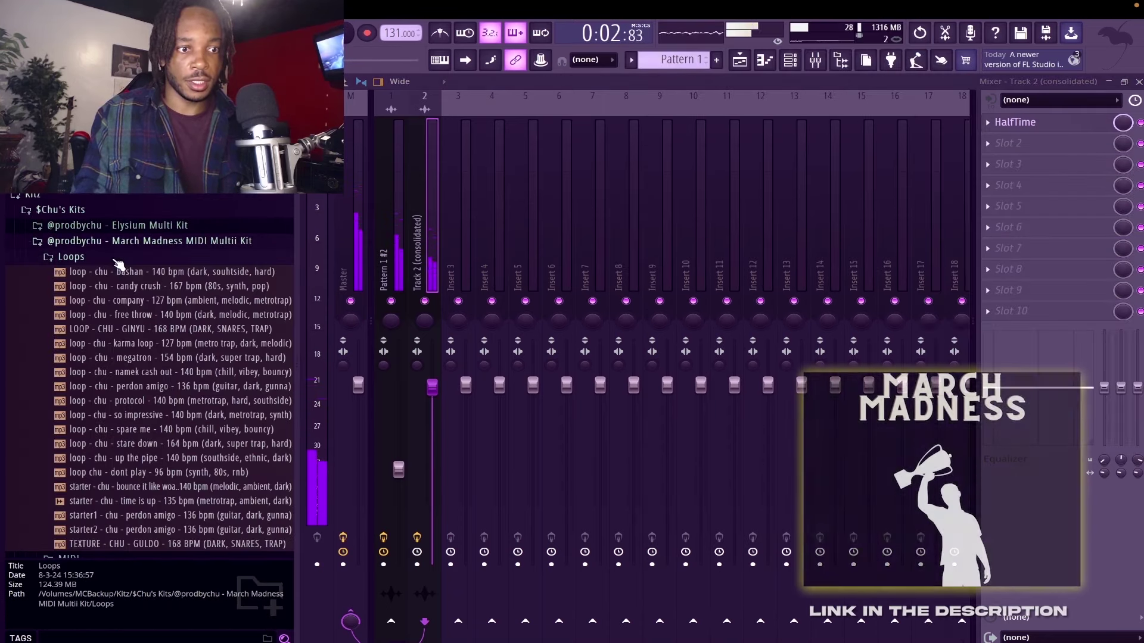
Add the FRUITY REVERB 2 - GODS ROOM preset from the March Madness kit to the Track 2 (consolidated) insert's second slot.
{"action": "left_click", "coordinate": [113, 261]}
{"action": "left_click", "coordinate": [90, 287]}
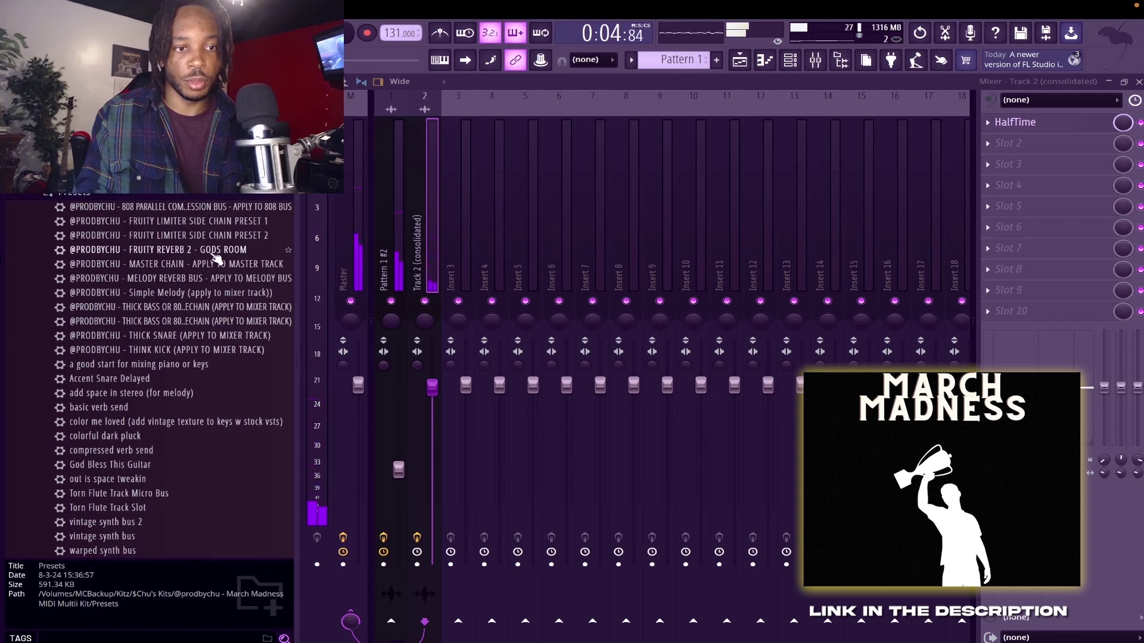
{"action": "left_click_drag", "start_coordinate": [179, 249], "coordinate": [1020, 147]}
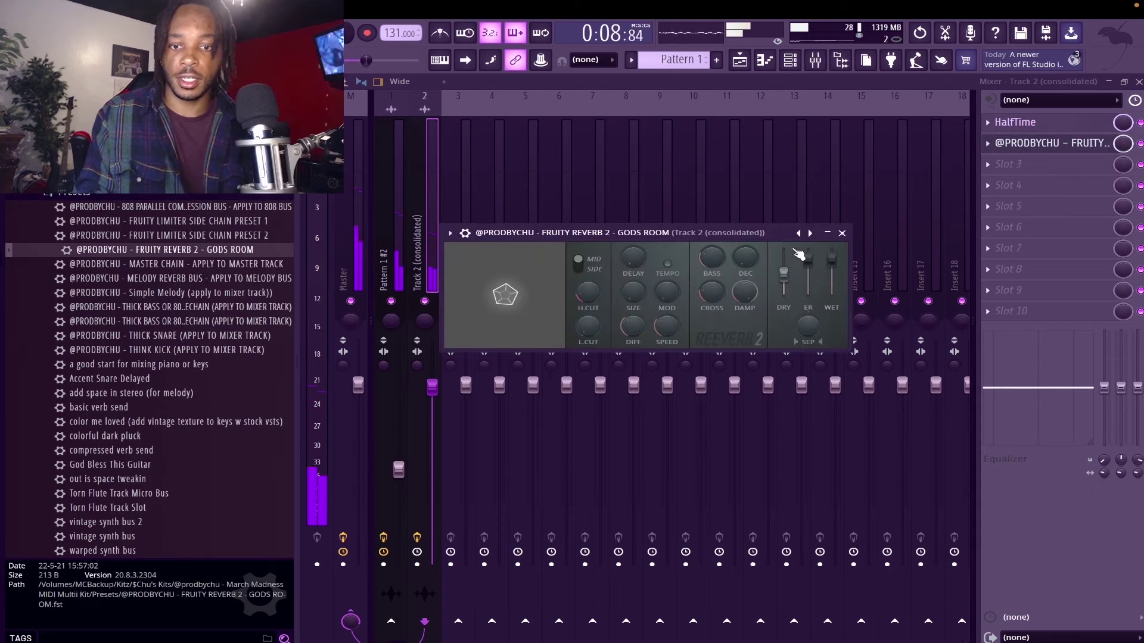
Add LuxeVerb to the third slot of the Track 2 (consolidated) insert and switch it to the previous preset.
{"action": "left_click", "coordinate": [1012, 163]}
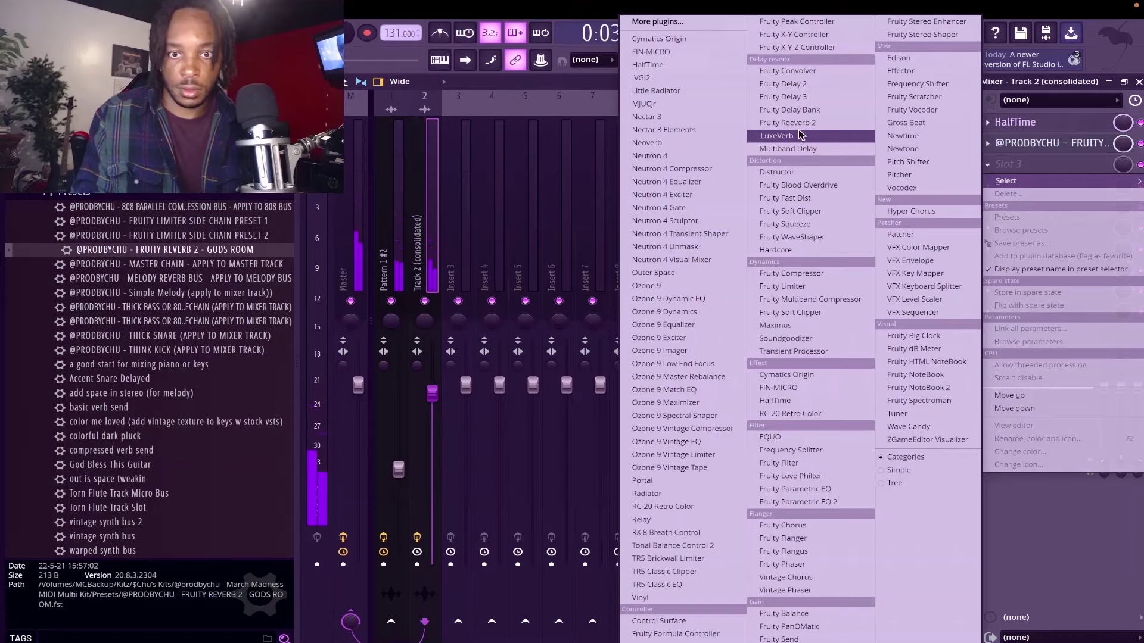
{"action": "left_click", "coordinate": [801, 136]}
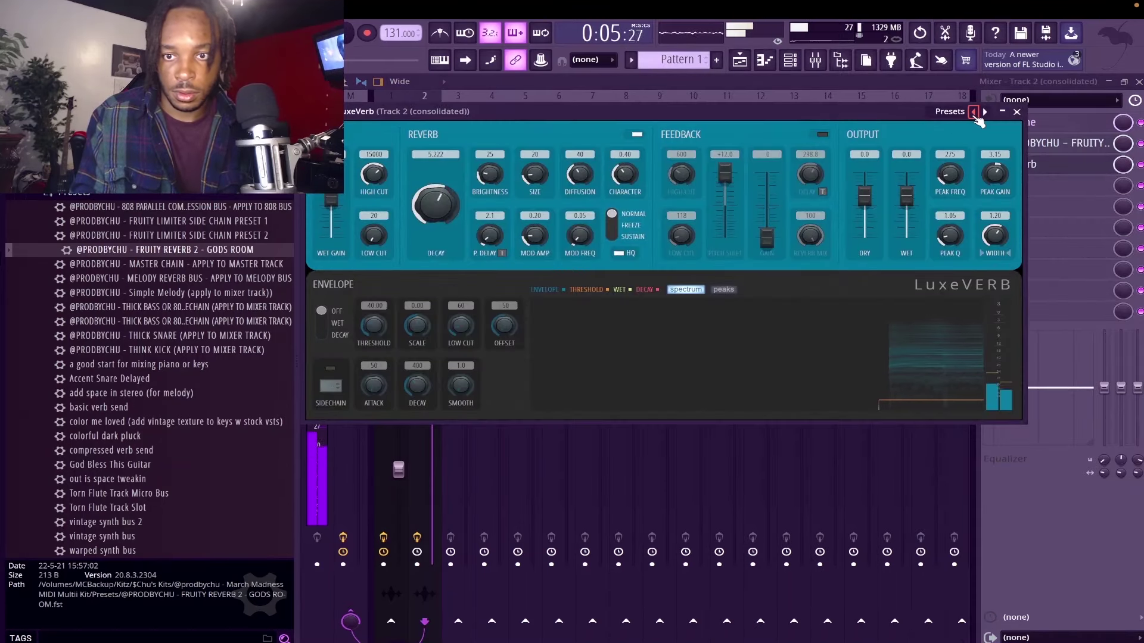
{"action": "left_click", "coordinate": [975, 114]}
Add Neutron 4 Equalizer to the Track 2 (consolidated) insert with a low cut and a -7.6 dB dip at 473 Hz.
{"action": "left_click", "coordinate": [983, 324]}
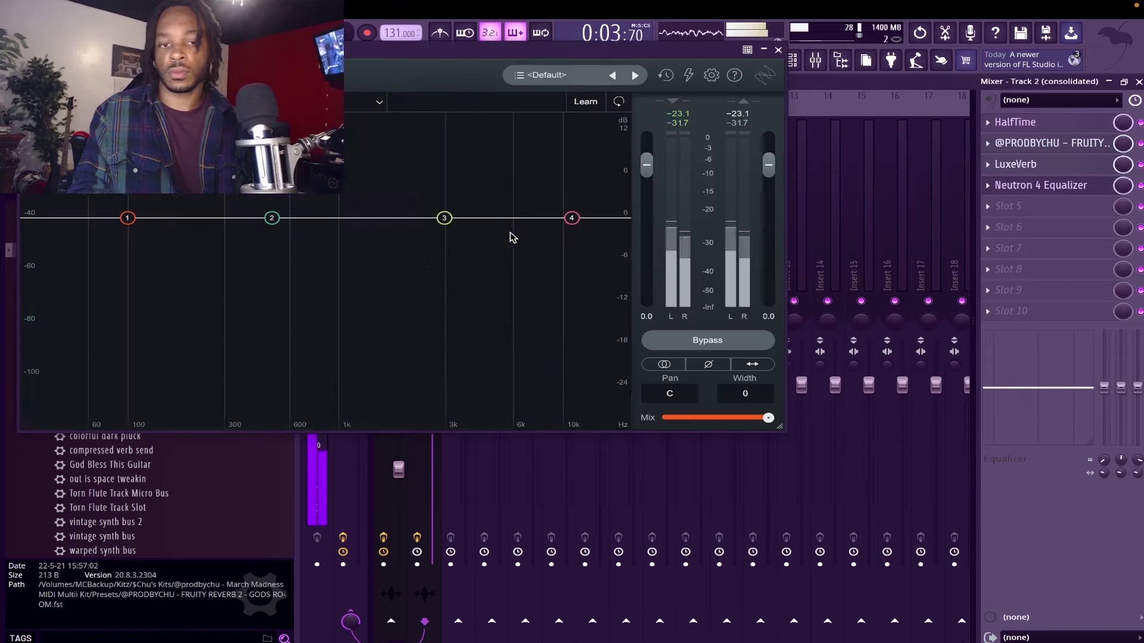
{"action": "left_click_drag", "start_coordinate": [127, 218], "coordinate": [41, 218]}
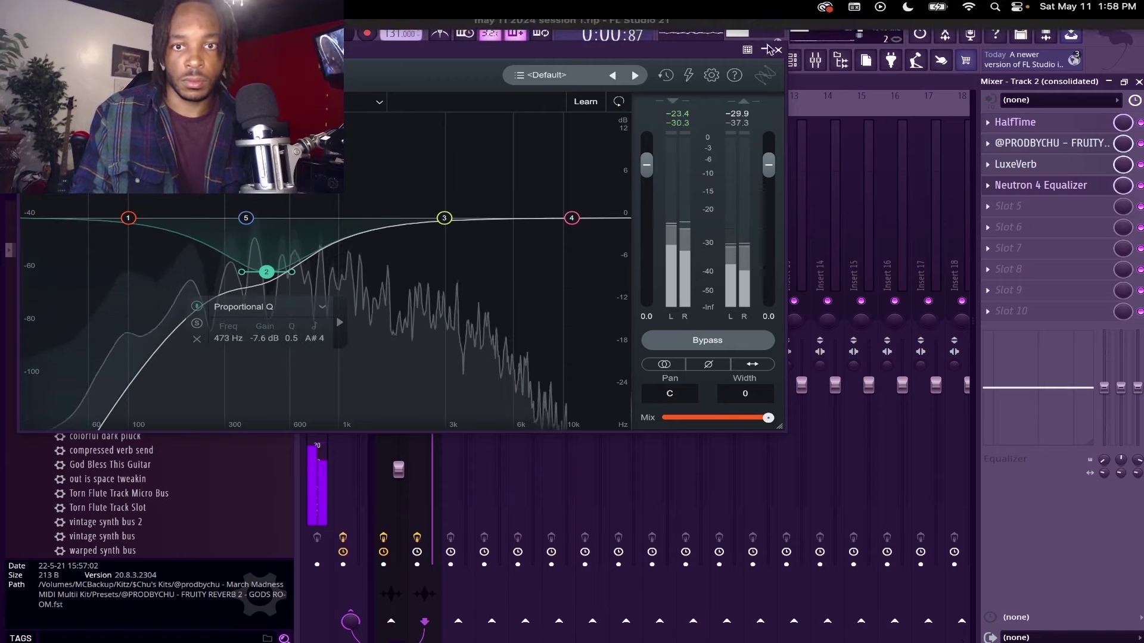
{"action": "key", "text": "Escape"}
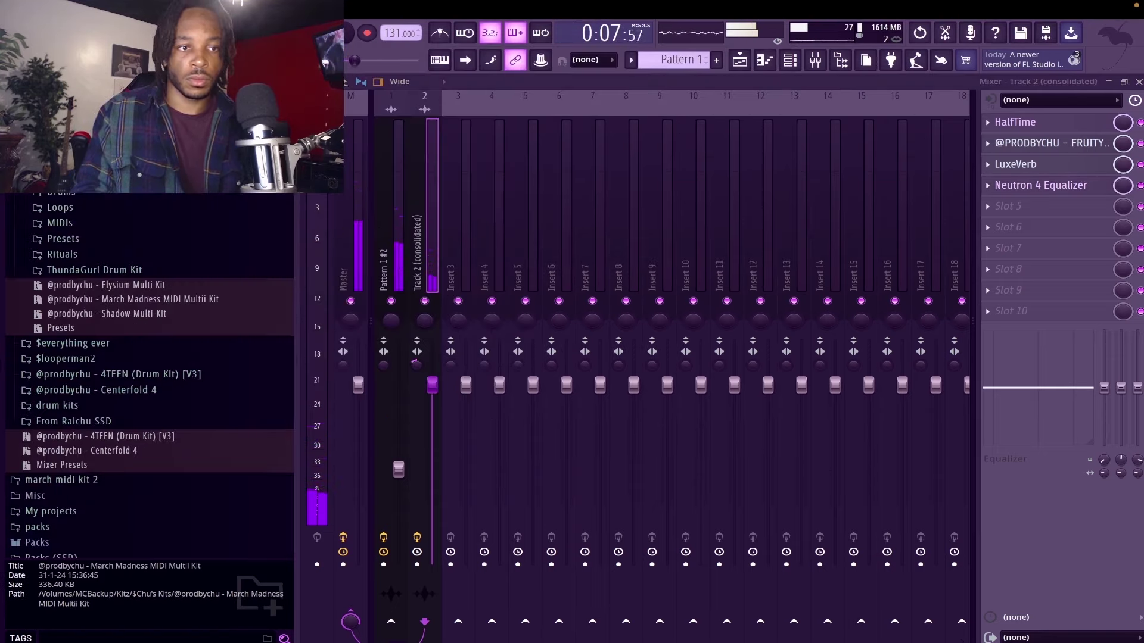
Load the 2024 MELODY BUS preset from the Elysium Multi Kit's mixer presets onto mixer insert 5.
{"action": "left_click", "coordinate": [119, 347]}
{"action": "key", "text": "space"}
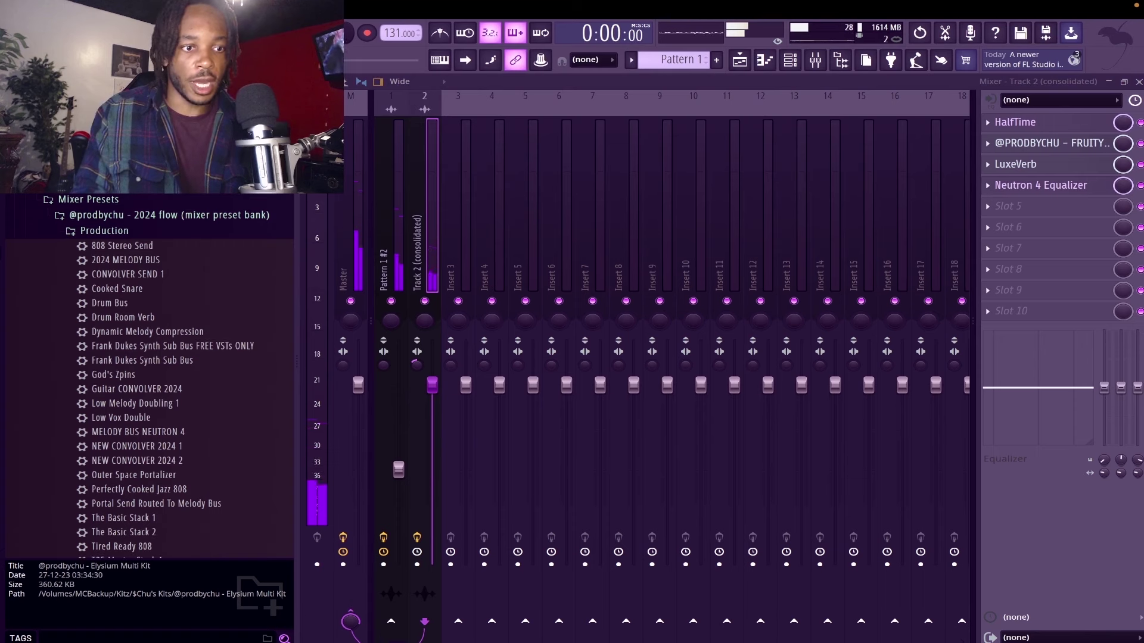
{"action": "scroll", "coordinate": [174, 367], "scroll_direction": "down", "scroll_amount": 3}
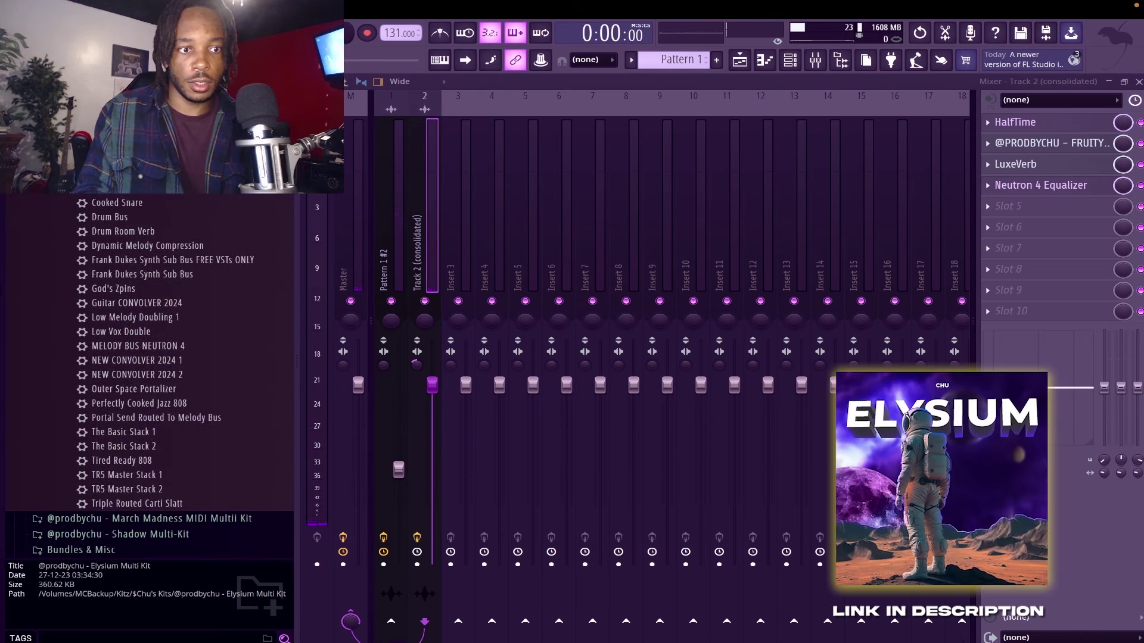
{"action": "left_click_drag", "start_coordinate": [120, 188], "coordinate": [519, 257]}
{"action": "key", "text": "space"}
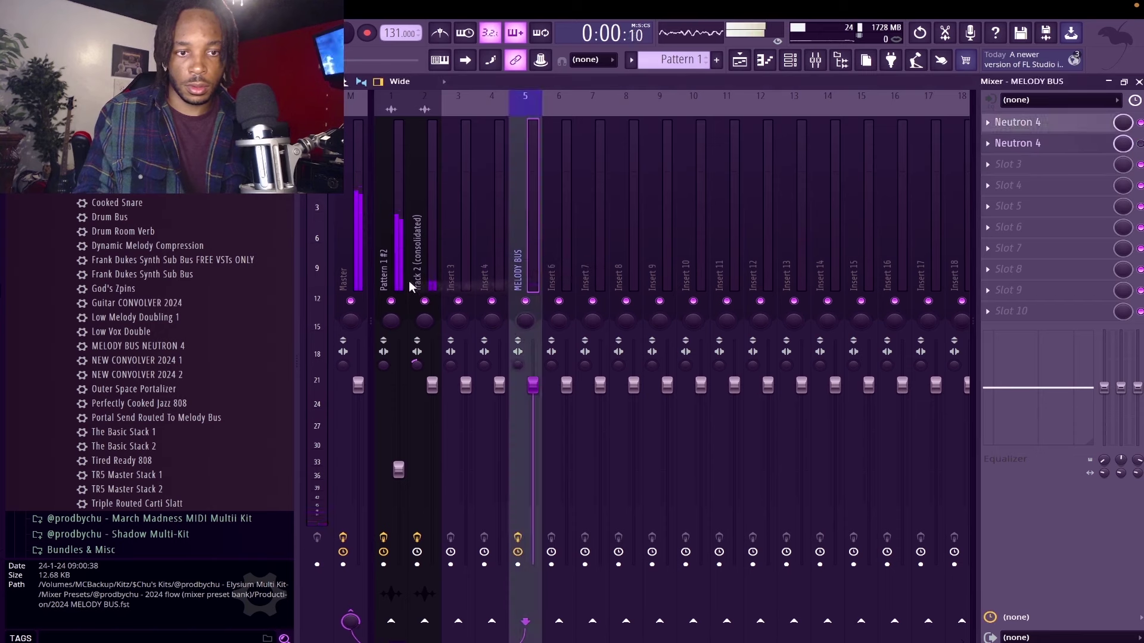
Route the melody inserts to MELODY BUS, add MJUCjr to Track 2 (consolidated), and rebalance the two melody faders.
{"action": "left_click", "coordinate": [401, 284]}
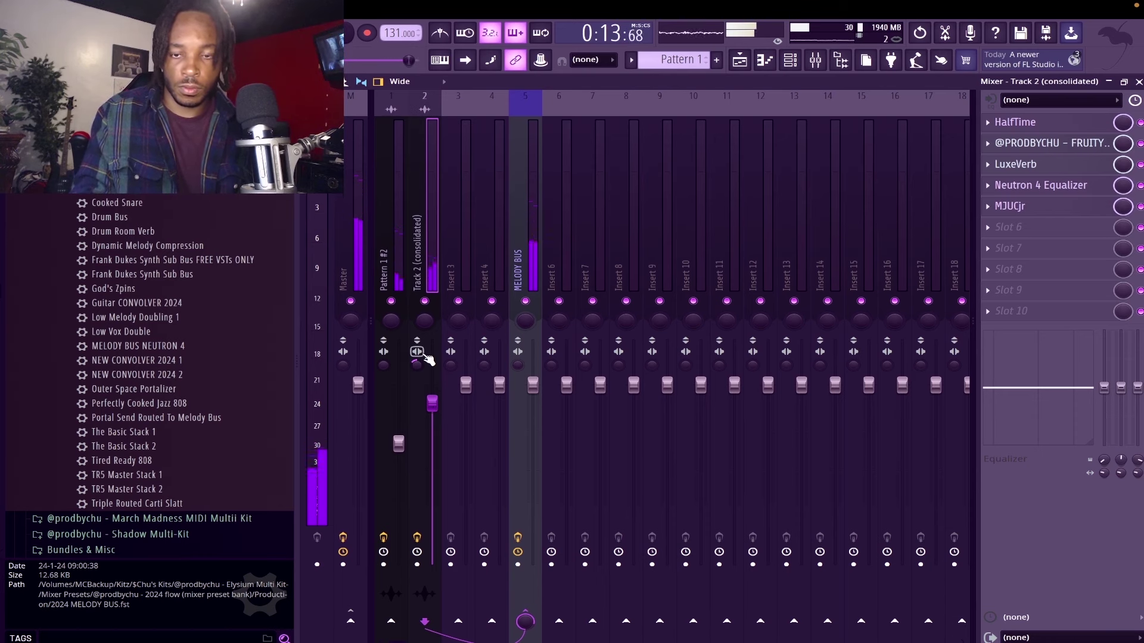
{"action": "key", "text": "space"}
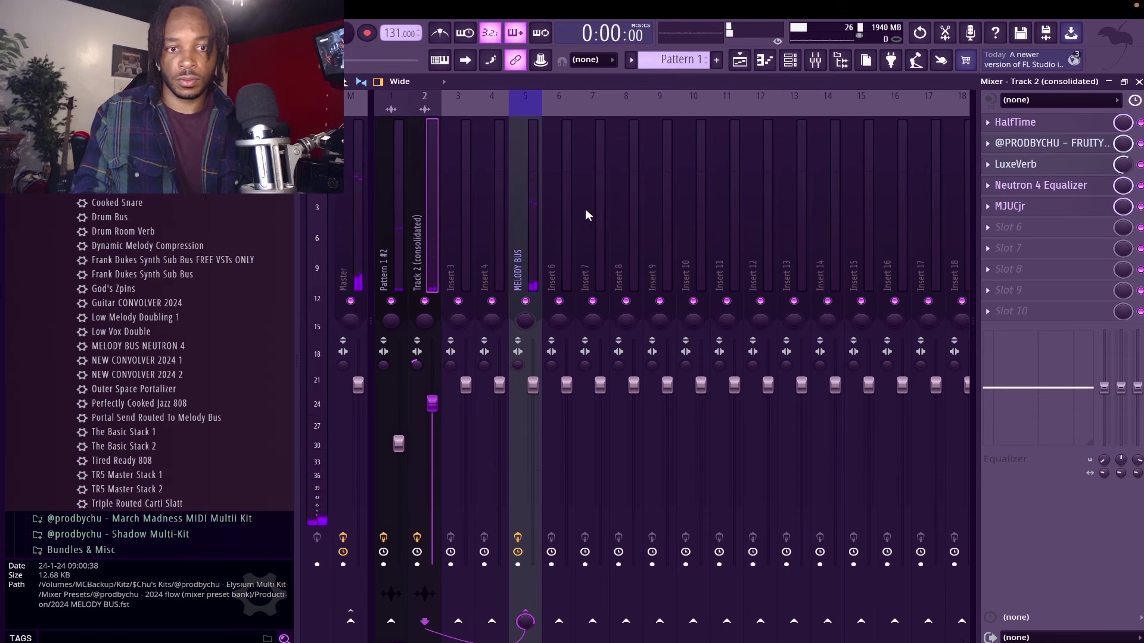
{"action": "left_click", "coordinate": [395, 281]}
{"action": "key", "text": "space"}
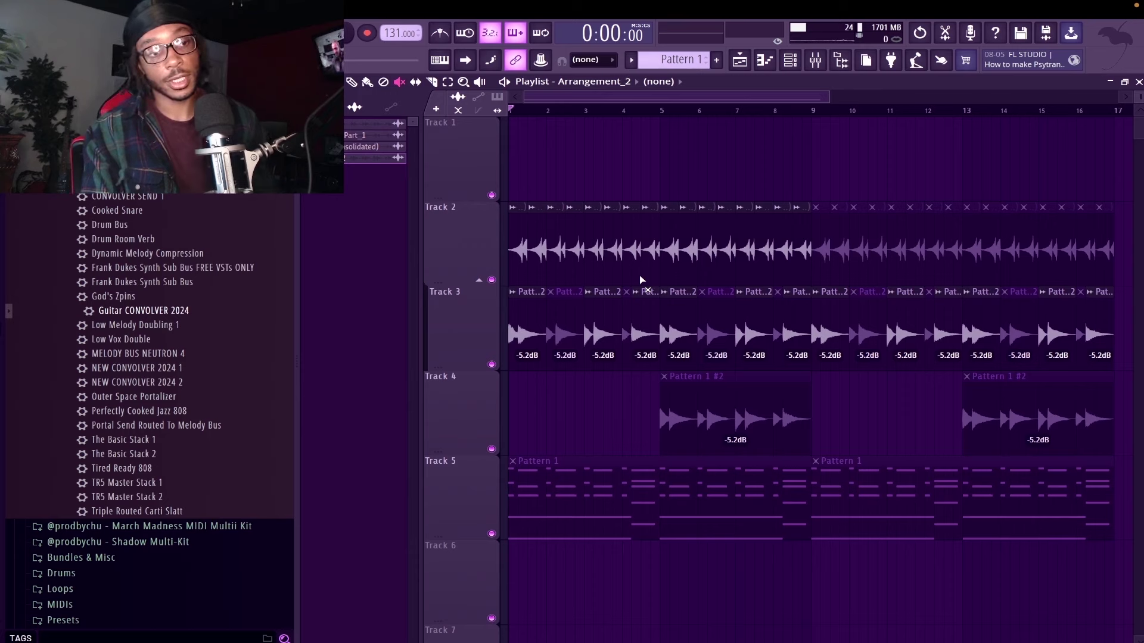
Play the arrangement and open the NOVA CREATIVE SAMPLES folder in the !SCOTTIE FLAME$ - NOVA CREATIVE KIT.
{"action": "key", "text": "space"}
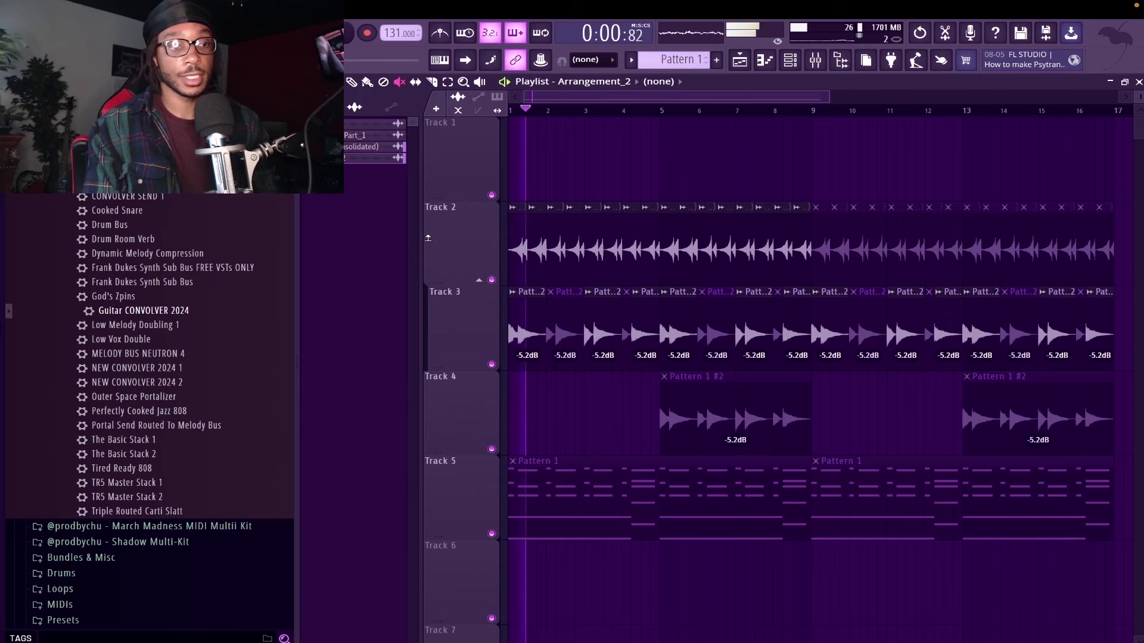
{"action": "scroll", "coordinate": [114, 238], "scroll_direction": "up", "scroll_amount": 3}
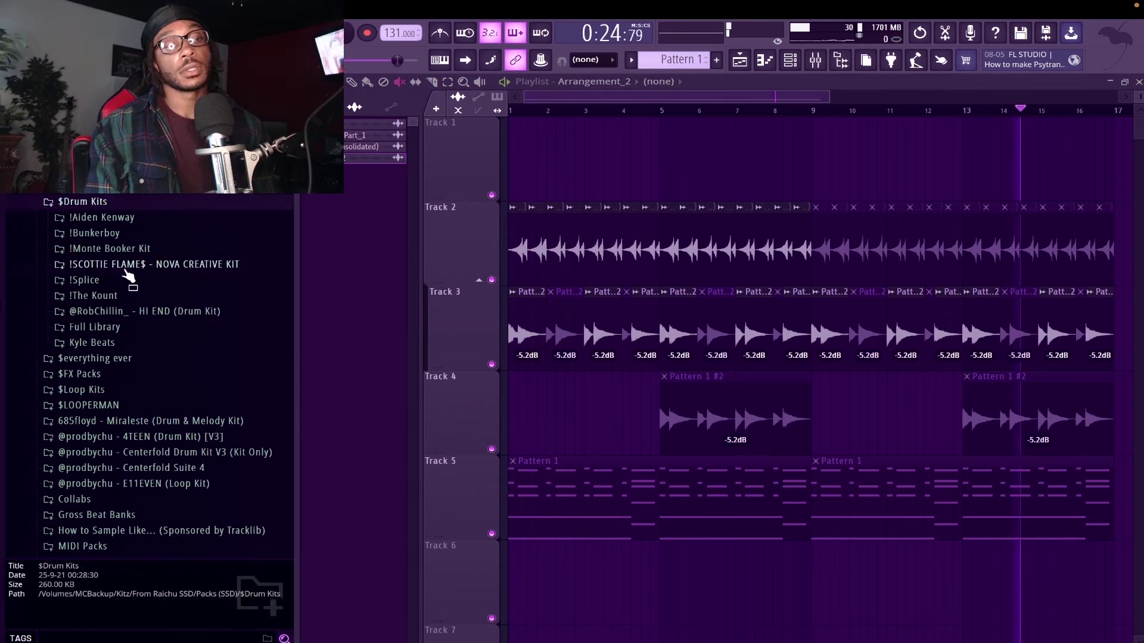
{"action": "left_click", "coordinate": [125, 266]}
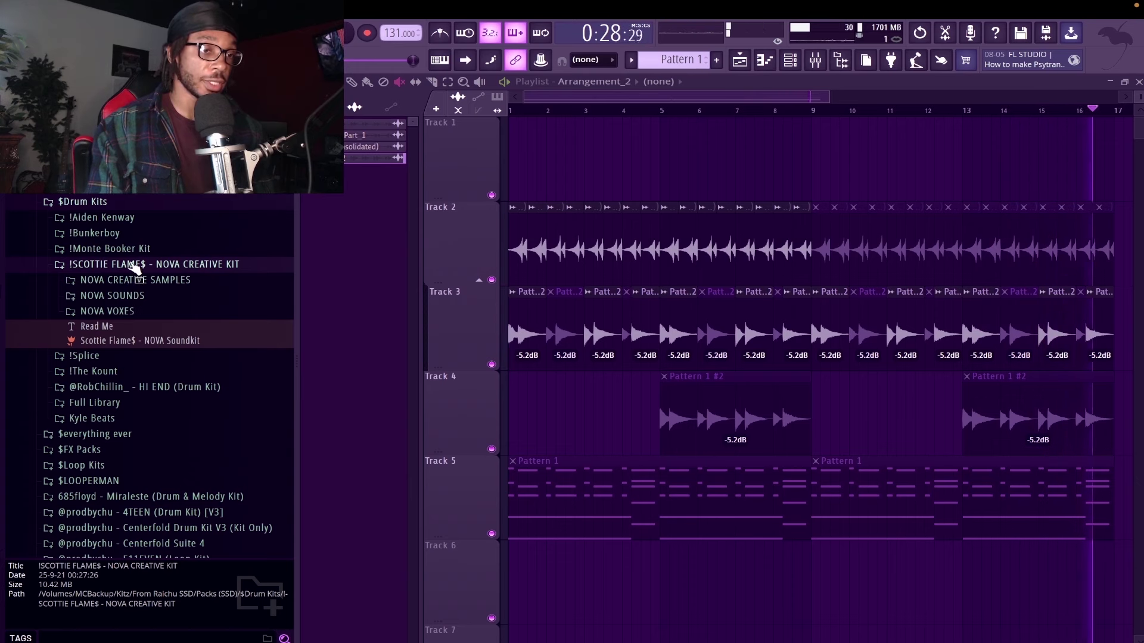
{"action": "left_click", "coordinate": [134, 266]}
{"action": "left_click", "coordinate": [136, 267]}
{"action": "key", "text": "space"}
{"action": "left_click", "coordinate": [127, 282]}
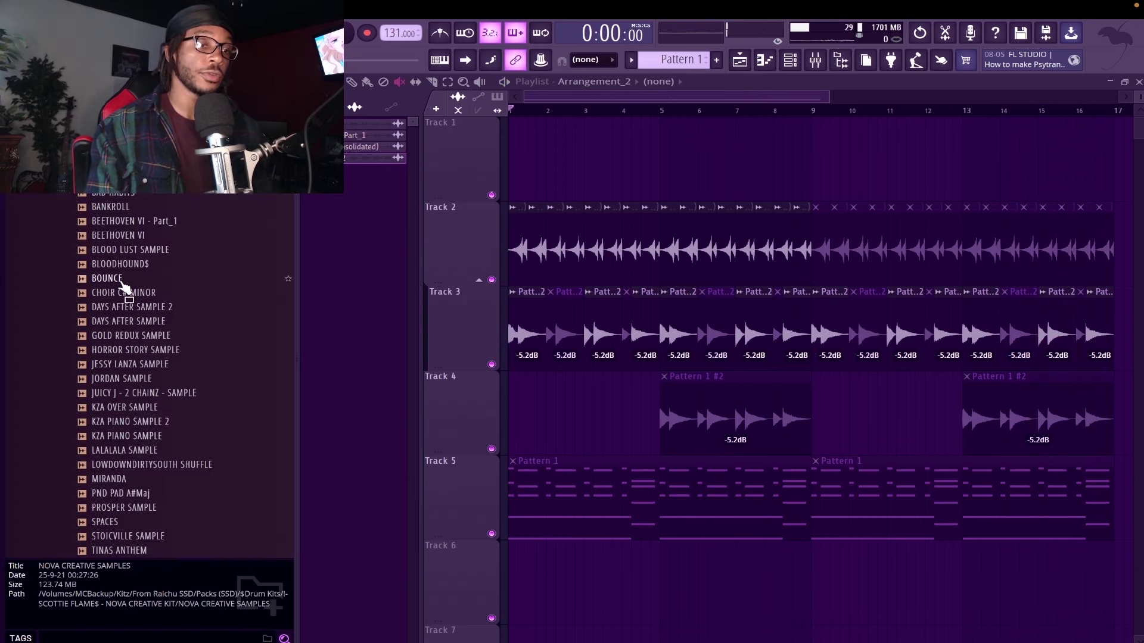
Audition the samples, place BLOODHOUND$ at the start of Track 6, and lower its clip volume to -21.6 dB.
{"action": "key", "text": "Down"}
{"action": "key", "text": "Down"}
{"action": "key", "text": "Down"}
{"action": "key", "text": "Down"}
{"action": "key", "text": "Down"}
{"action": "key", "text": "Down"}
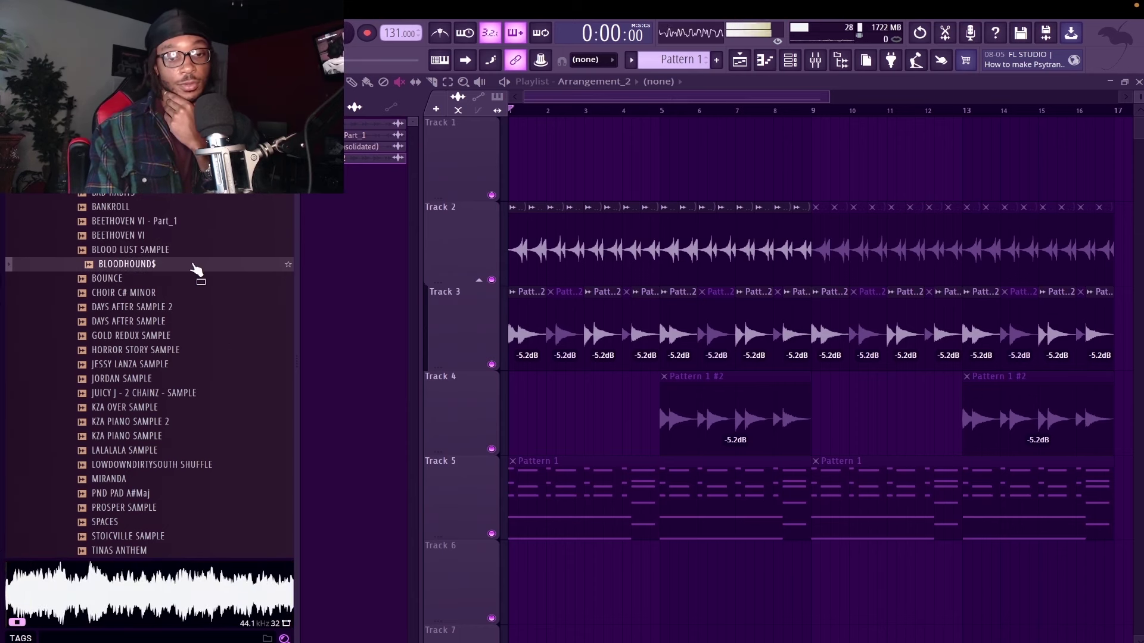
{"action": "left_click_drag", "start_coordinate": [197, 269], "coordinate": [585, 582]}
{"action": "key", "text": "space"}
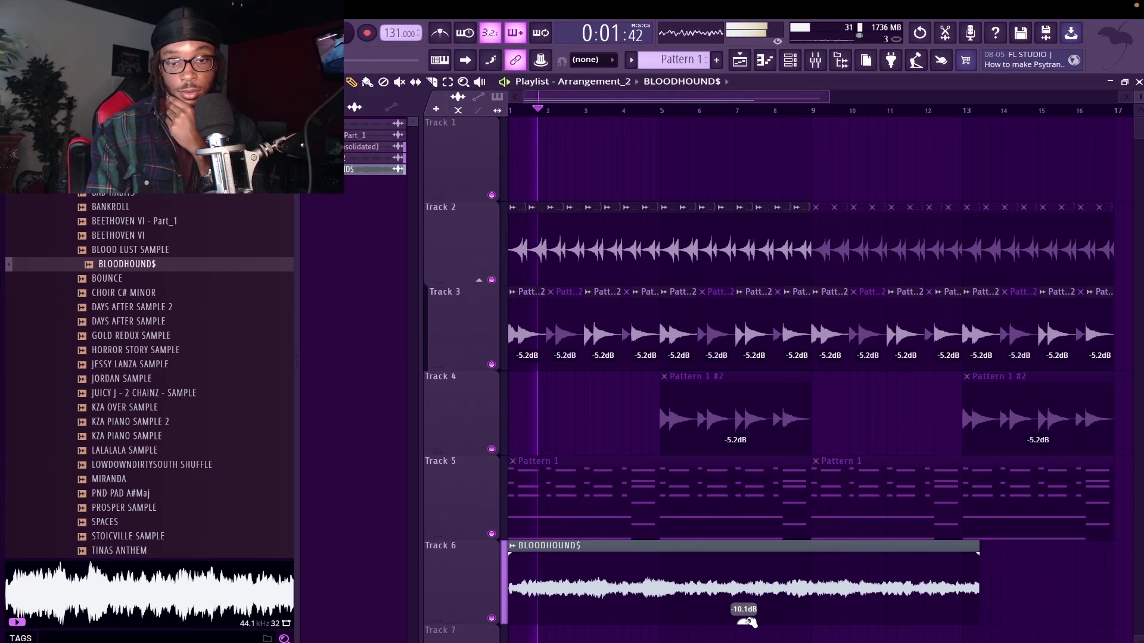
{"action": "left_click_drag", "start_coordinate": [746, 622], "coordinate": [742, 642]}
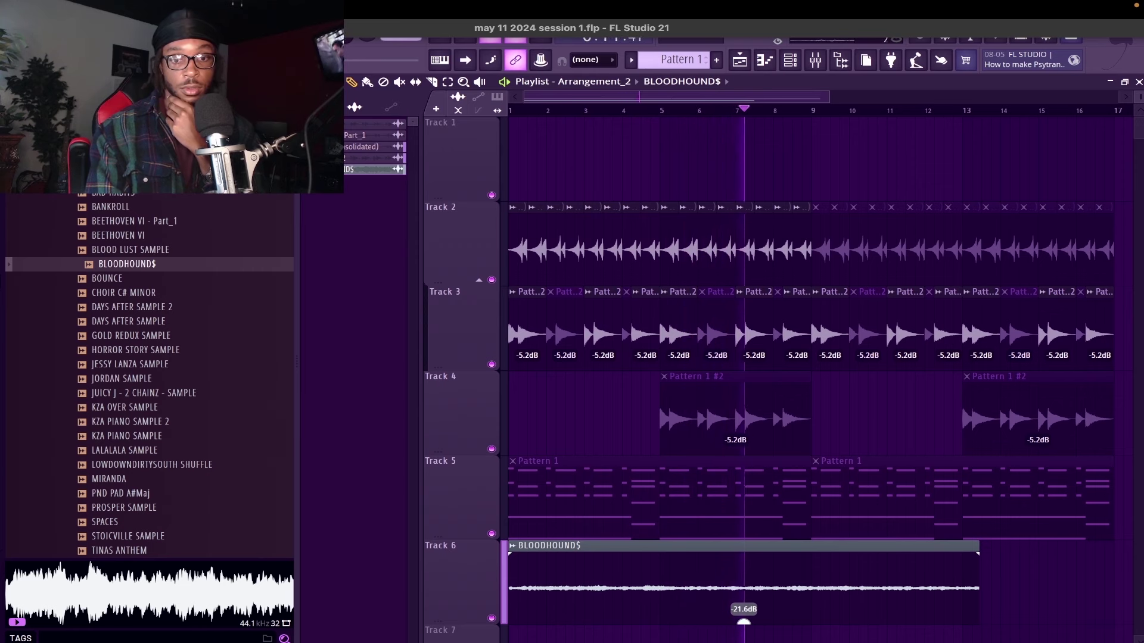
{"action": "key", "text": "space"}
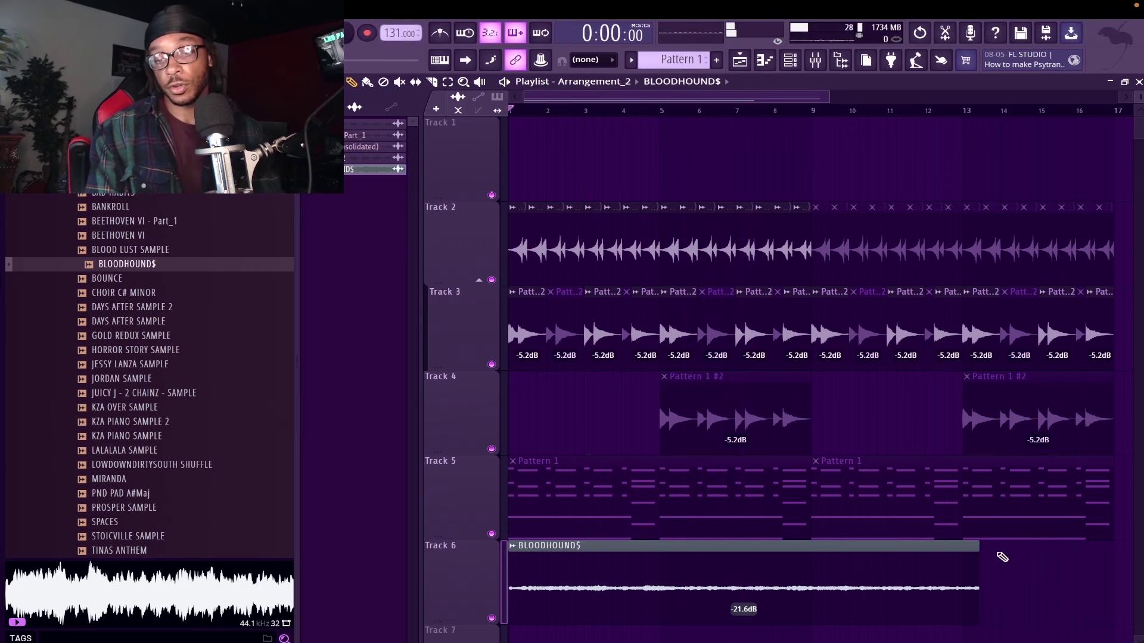
Set the playlist snap to Events and lengthen the BLOODHOUND$ clip on Track 6 to bar 17.
{"action": "left_click", "coordinate": [367, 82]}
{"action": "left_click", "coordinate": [345, 305]}
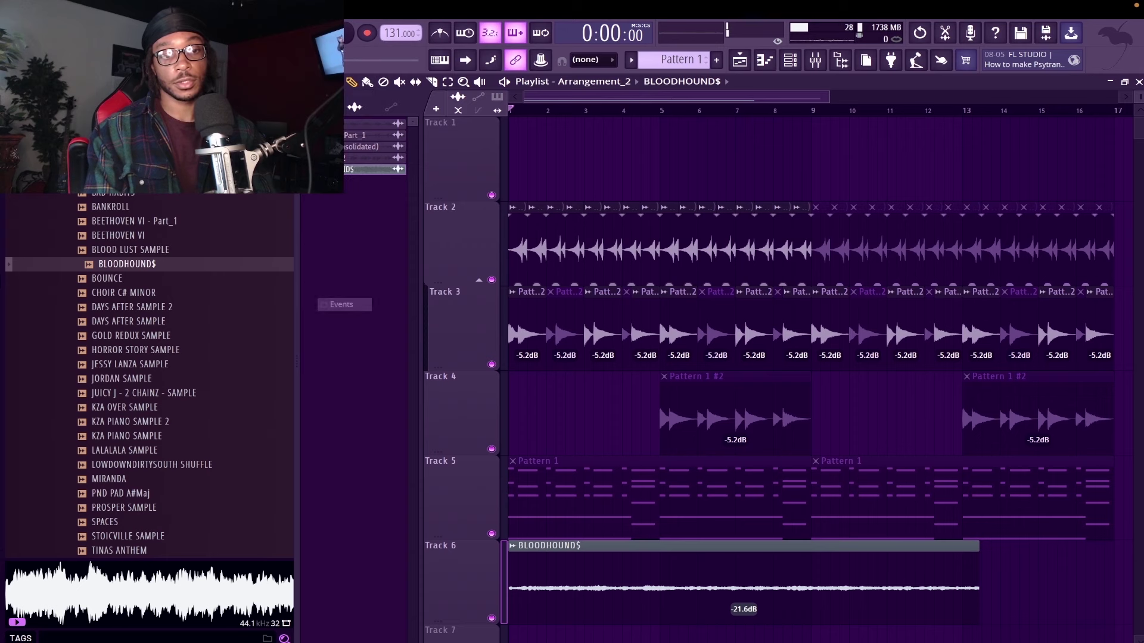
{"action": "left_click", "coordinate": [367, 81]}
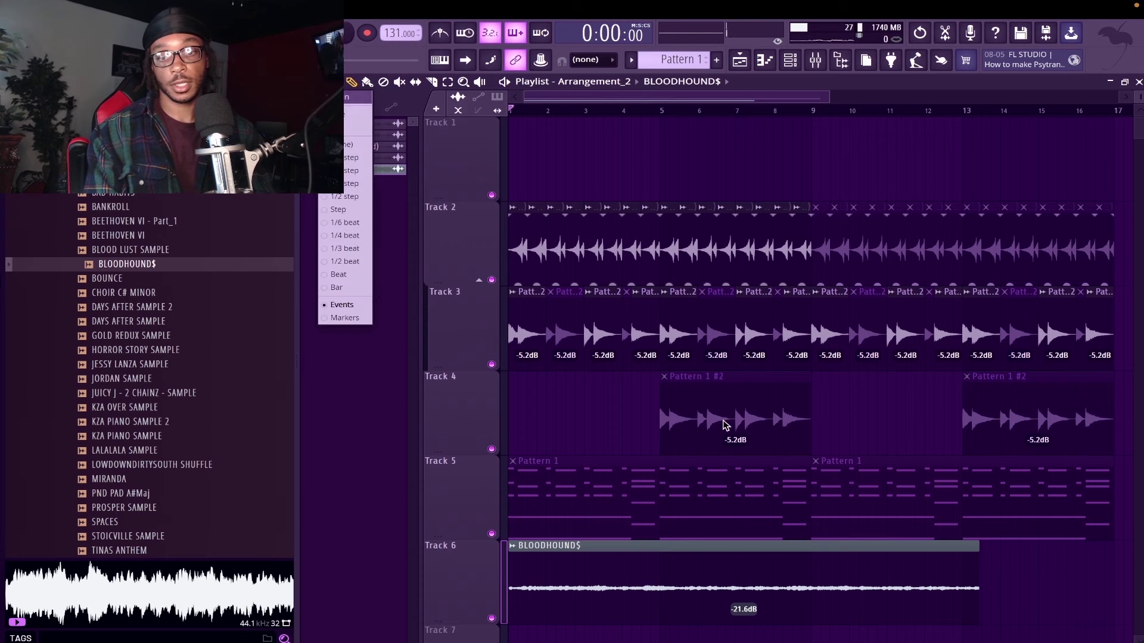
{"action": "left_click", "coordinate": [1001, 574]}
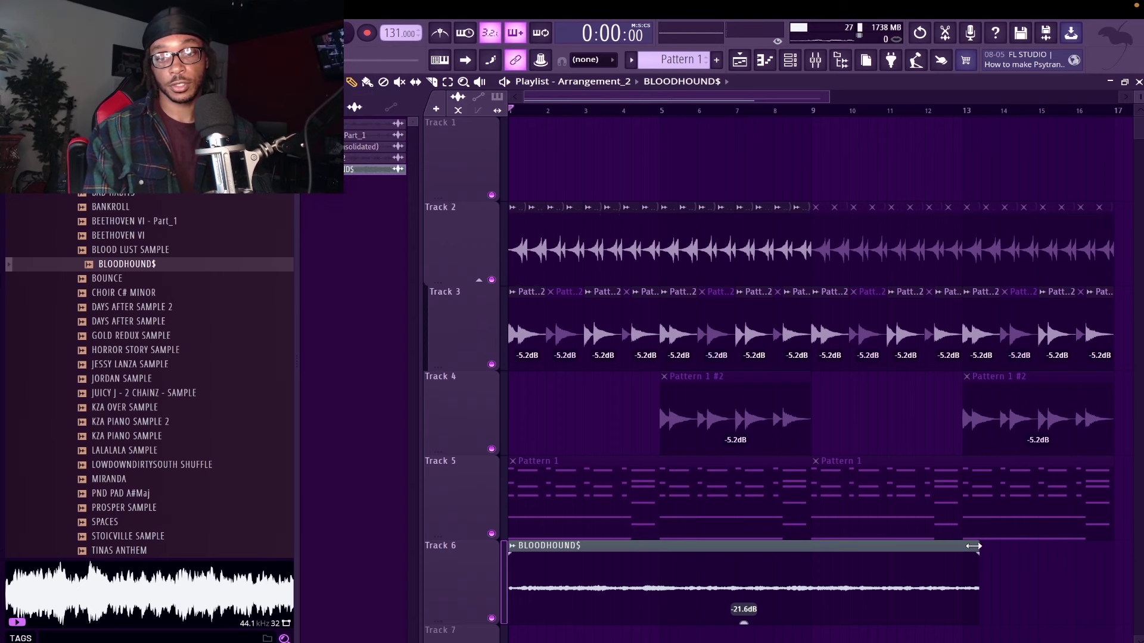
{"action": "left_click_drag", "start_coordinate": [973, 546], "coordinate": [1132, 545]}
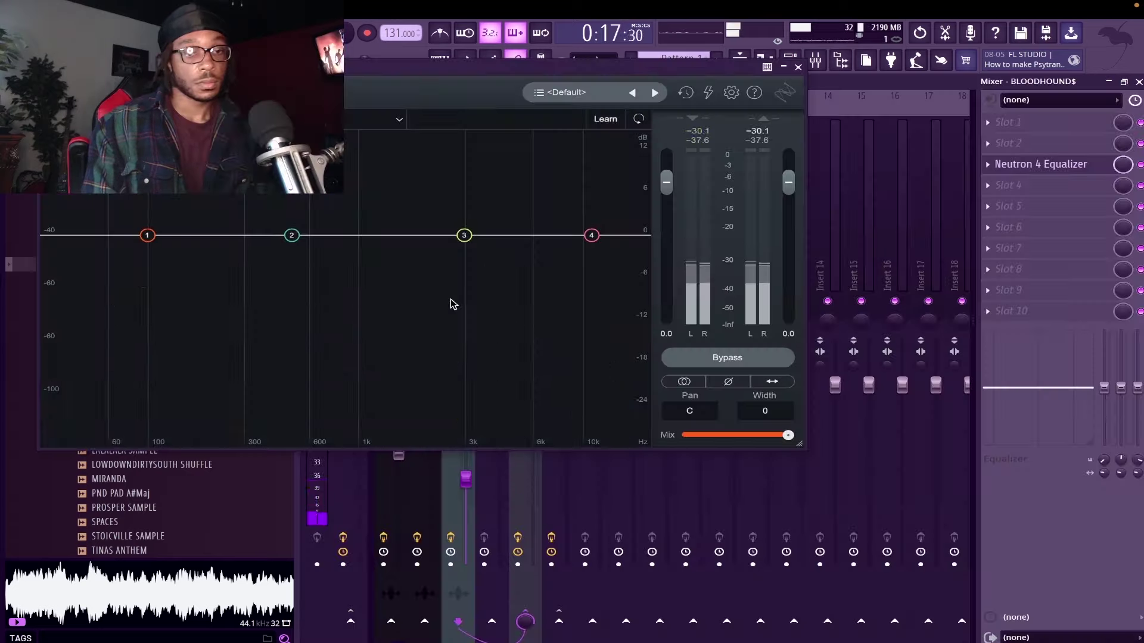
On the BLOODHOUND$ insert, cut the lows with a Neutron 4 Equalizer high-pass and add the FRUITY REVERB 2 - GODS ROOM preset.
{"action": "left_click", "coordinate": [100, 236]}
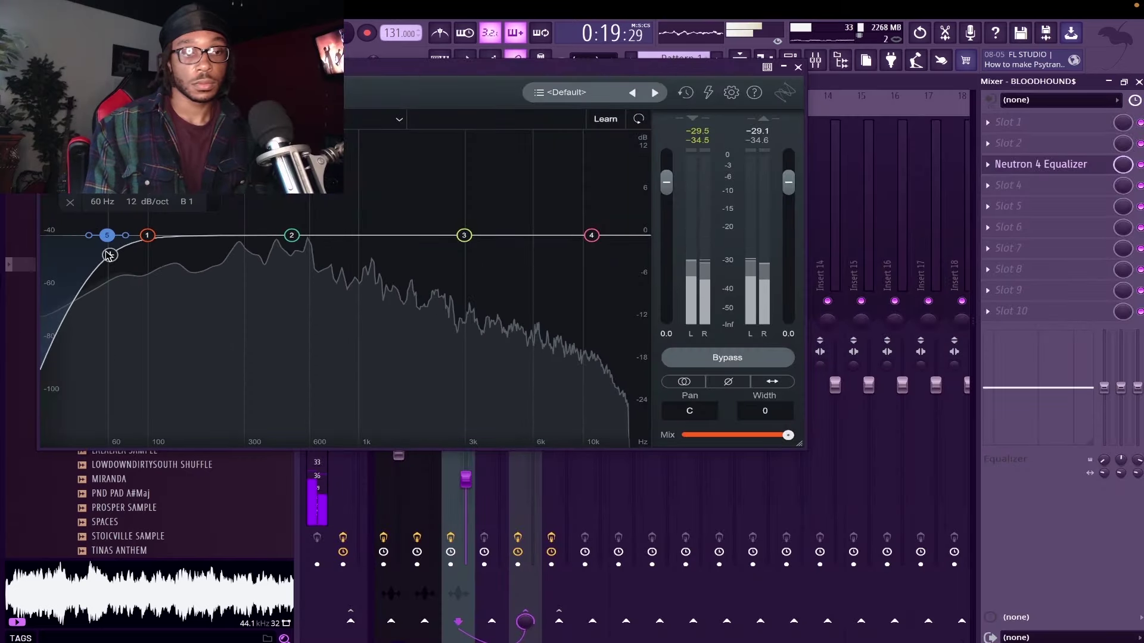
{"action": "left_click_drag", "start_coordinate": [107, 235], "coordinate": [259, 232]}
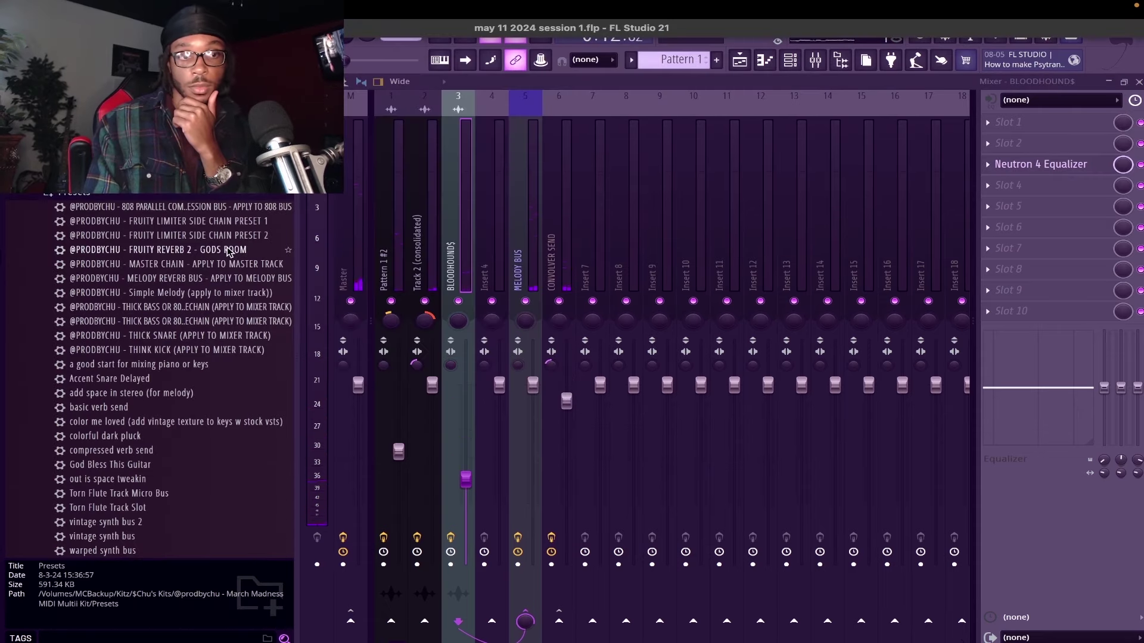
{"action": "left_click_drag", "start_coordinate": [230, 252], "coordinate": [1051, 186]}
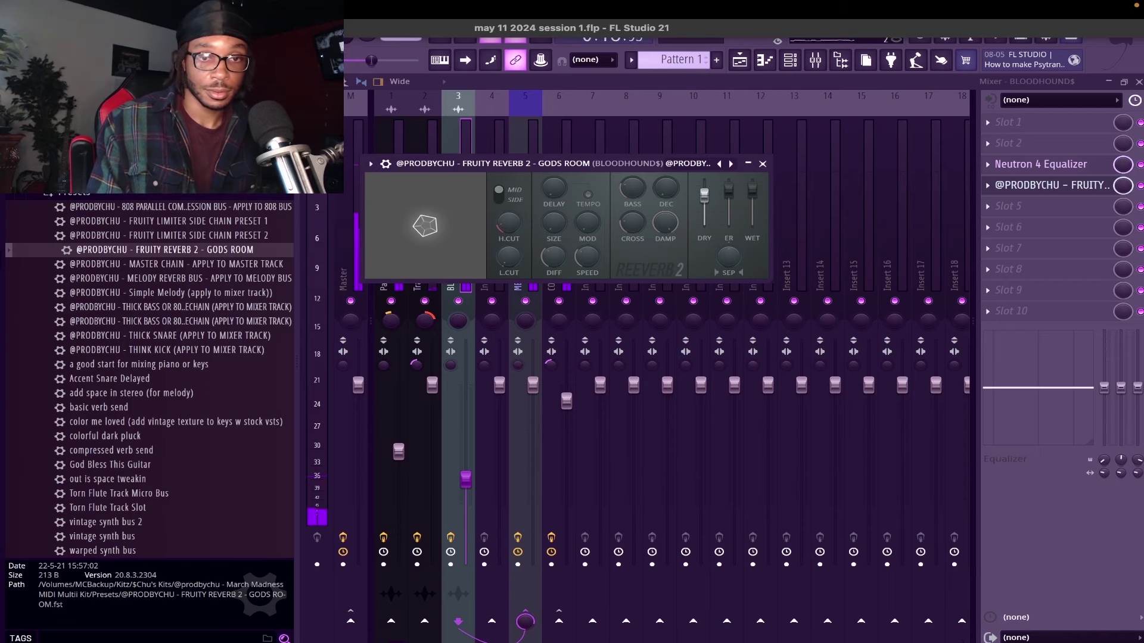
{"action": "left_click", "coordinate": [763, 164]}
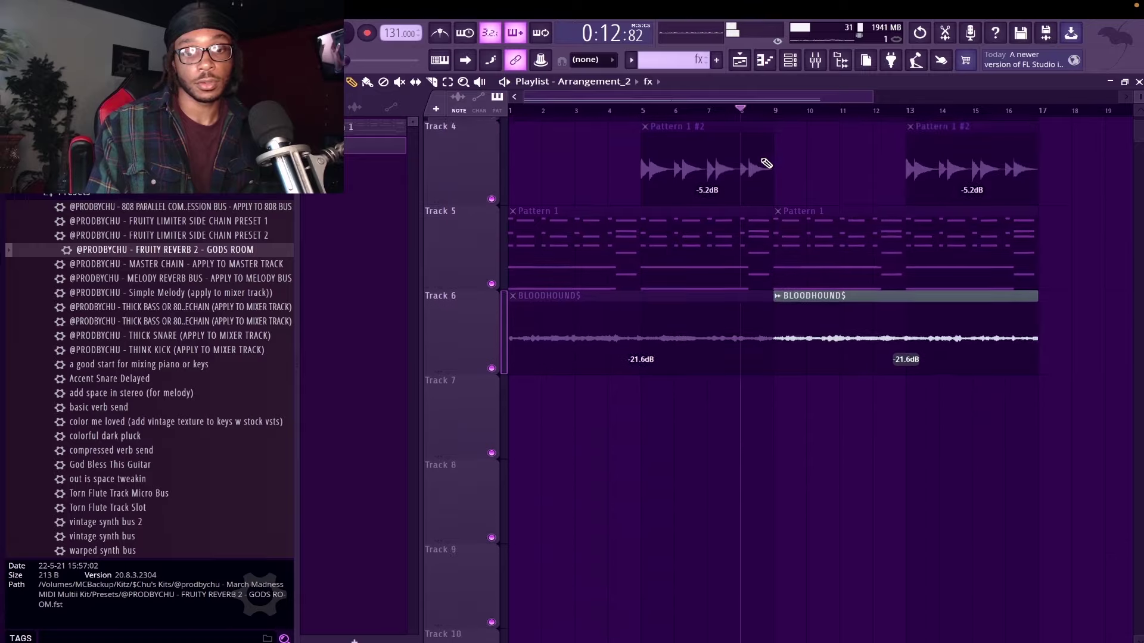
Place two fx pattern clips on Track 7 across bars 1 to 17 and add an E4 tubular bell note at bar 5.
{"action": "left_click_drag", "start_coordinate": [545, 563], "coordinate": [788, 569]}
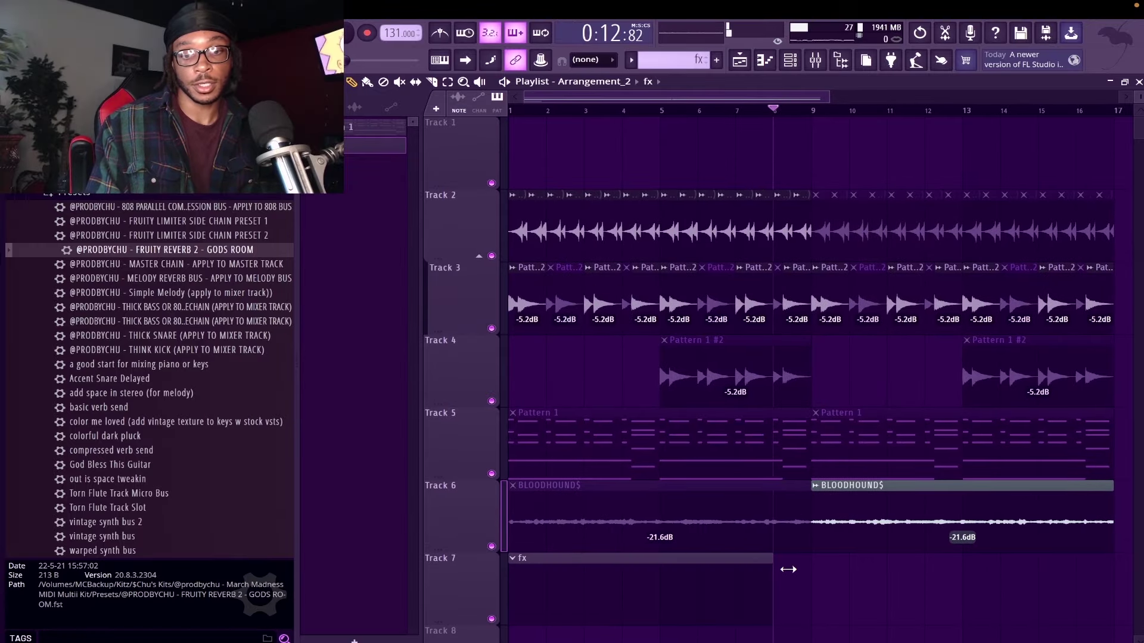
{"action": "left_click", "coordinate": [816, 568]}
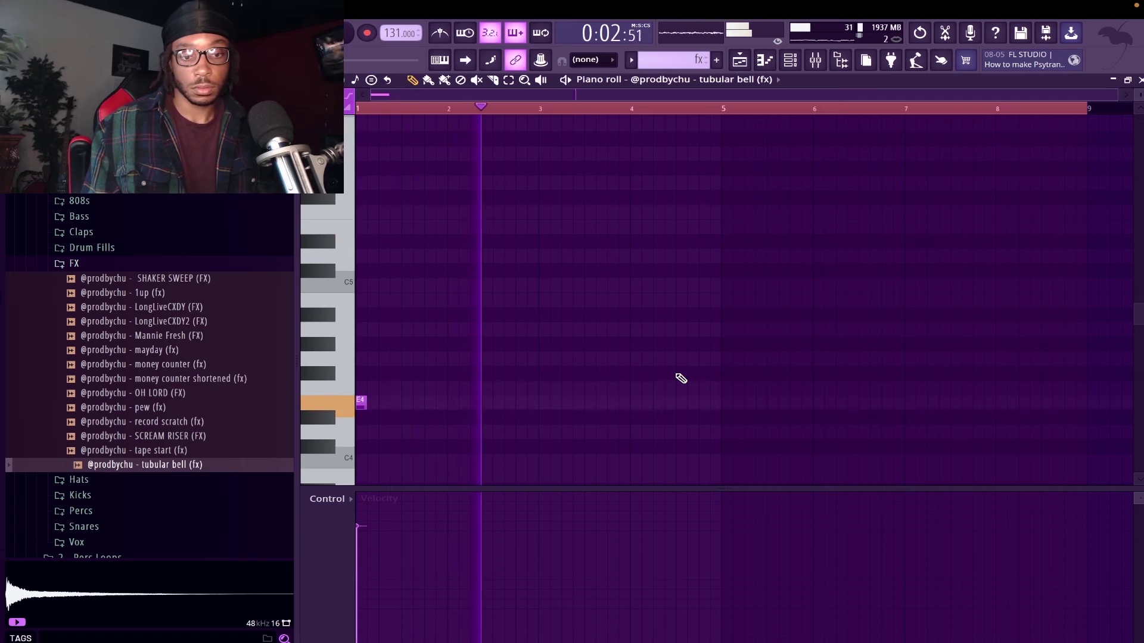
{"action": "left_click", "coordinate": [725, 403]}
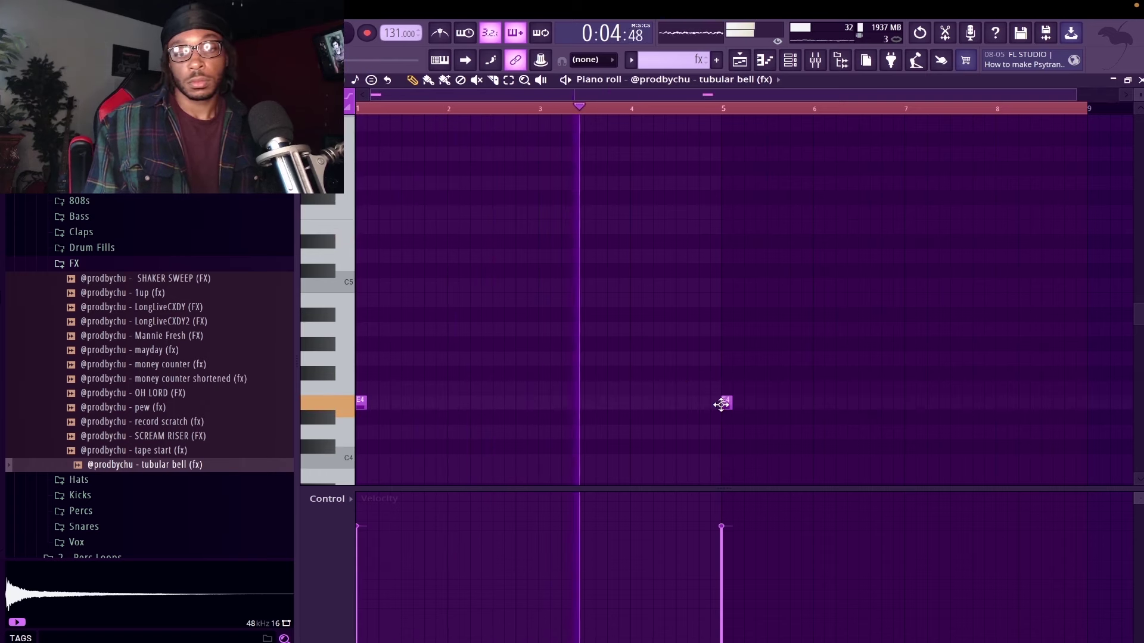
{"action": "left_click", "coordinate": [1138, 80]}
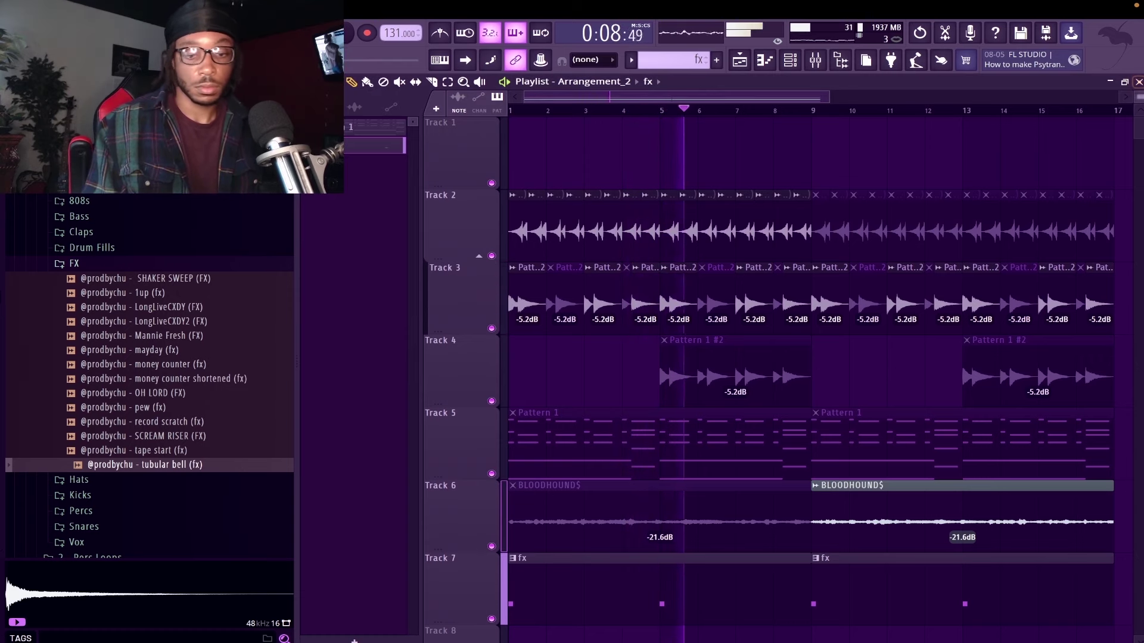
Transpose both tubular bell notes in the fx pattern to D5.
{"action": "key", "text": "t"}
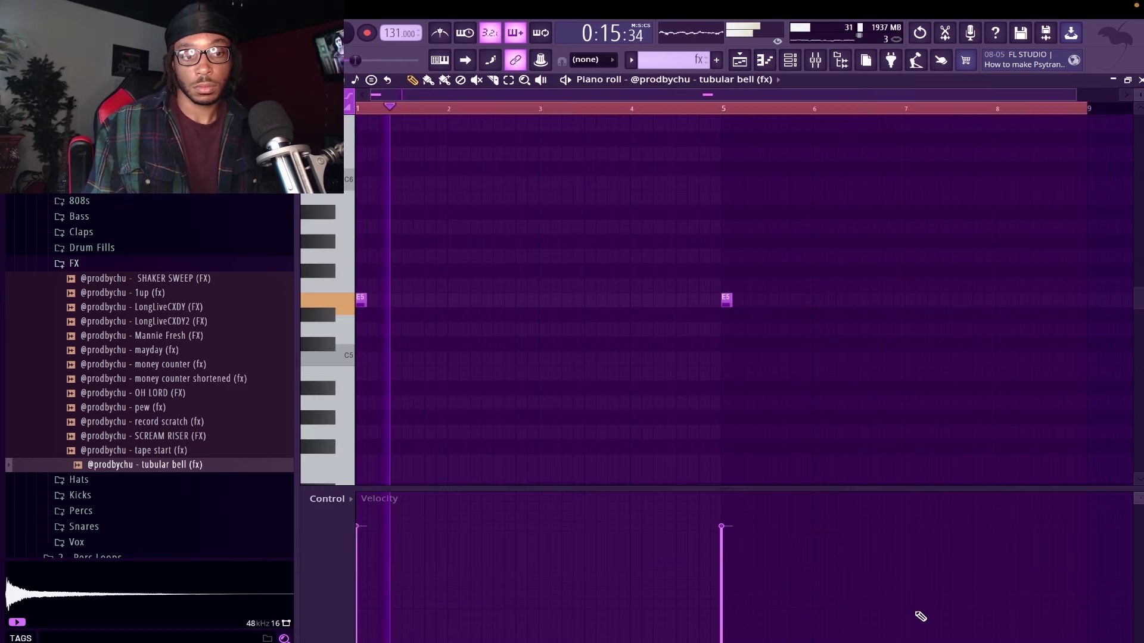
{"action": "key", "text": "Down"}
{"action": "key", "text": "Down"}
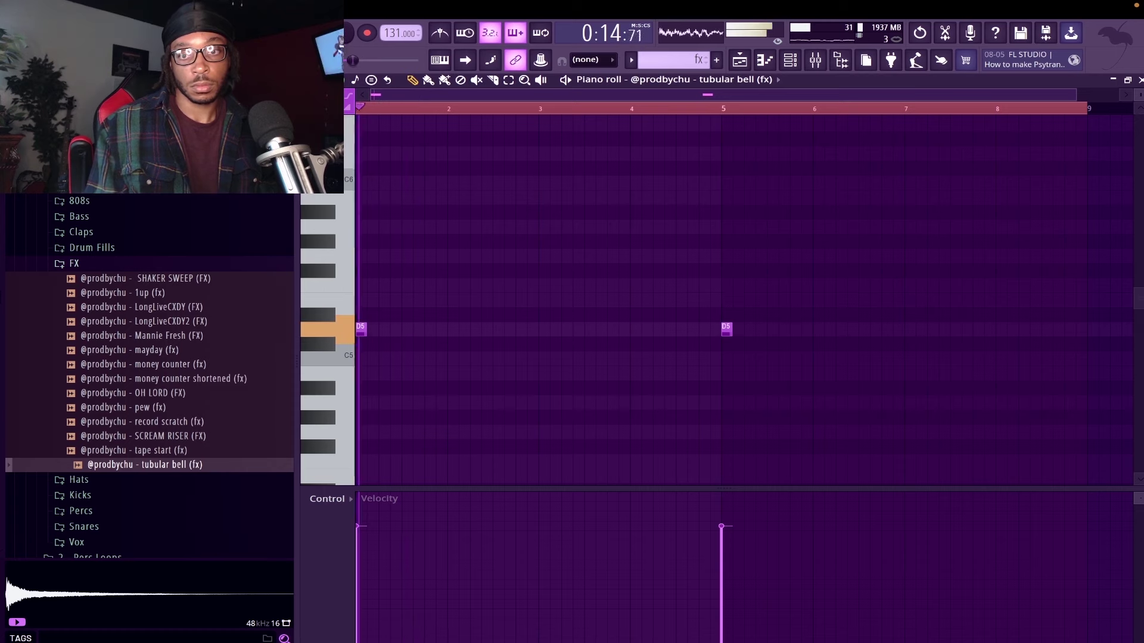
Inspect the audio clip settings of Pattern 1 #2 and Track 2 (consolidated) while the arrangement plays.
{"action": "left_click", "coordinate": [1139, 80]}
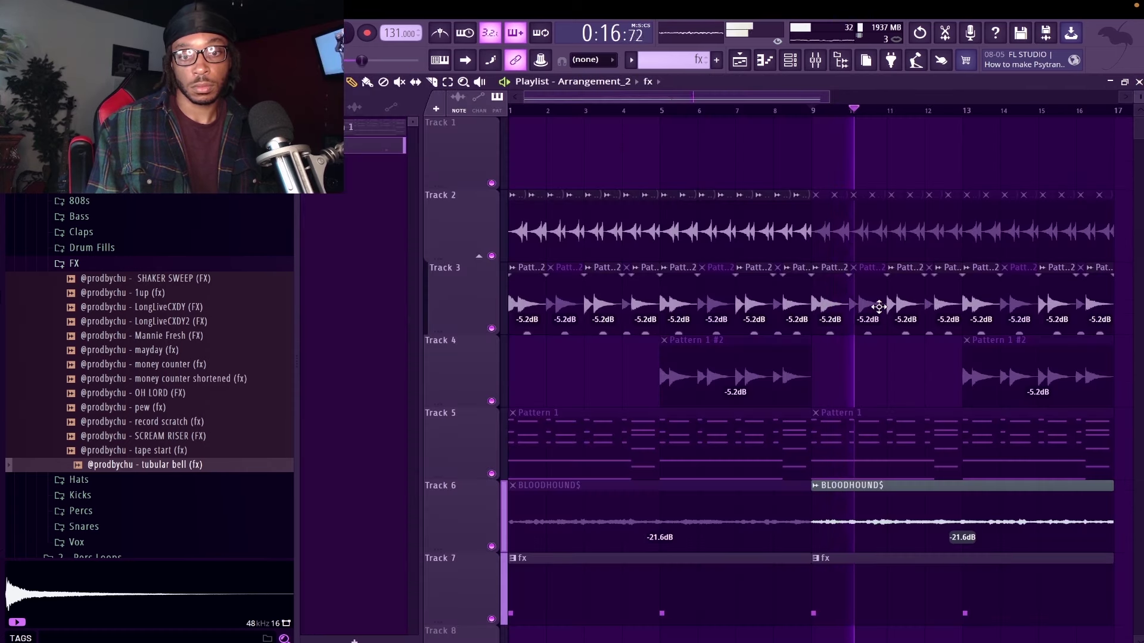
{"action": "double_click", "coordinate": [679, 310]}
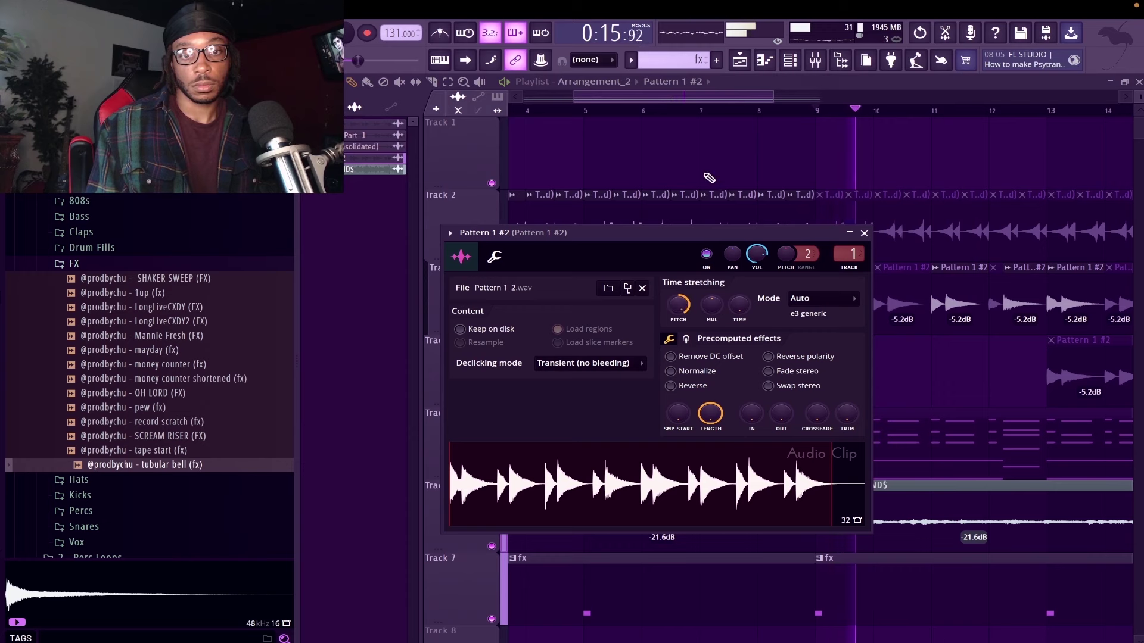
{"action": "key", "text": "Escape"}
{"action": "double_click", "coordinate": [720, 225]}
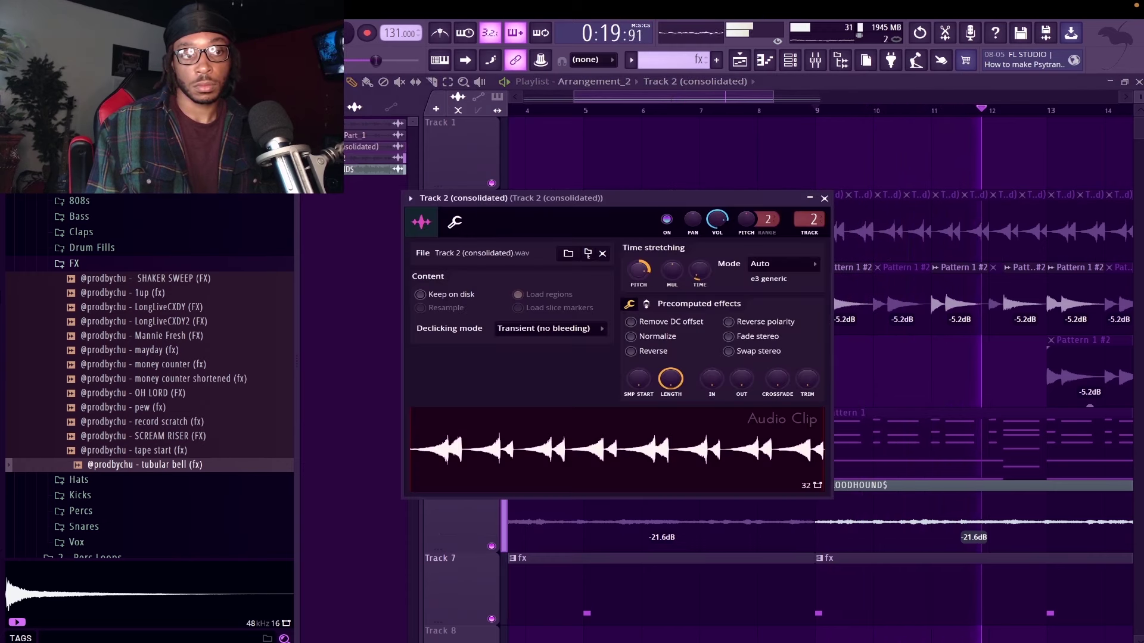
{"action": "key", "text": "Escape"}
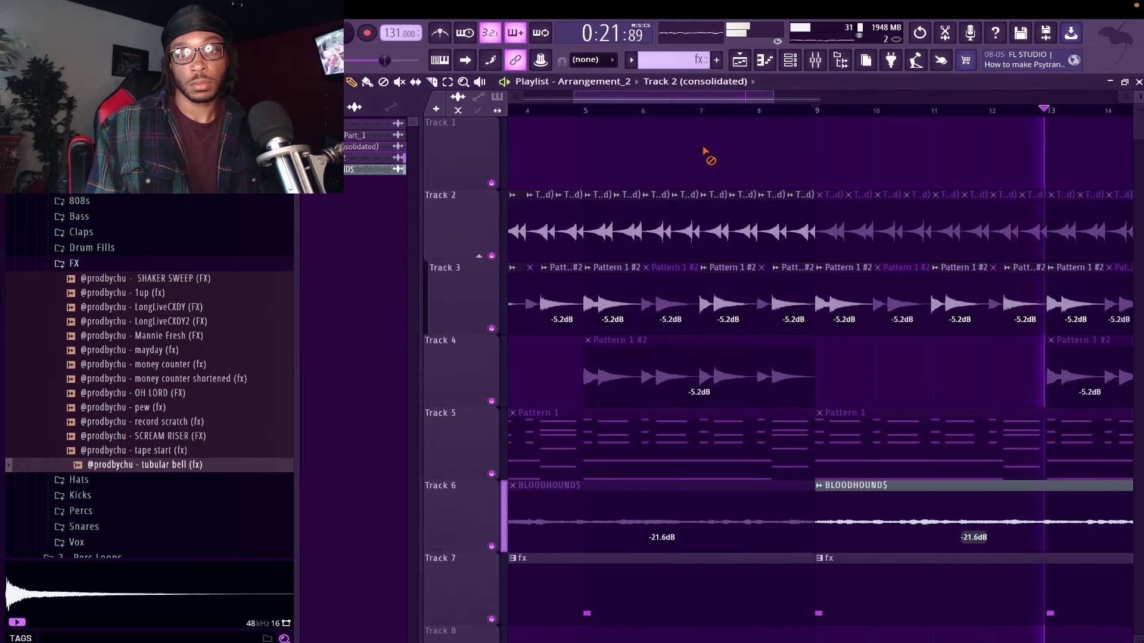
Load the Celeste+ mallet sound into part A of Xpand!2_x64 #3.
{"action": "double_click", "coordinate": [868, 530]}
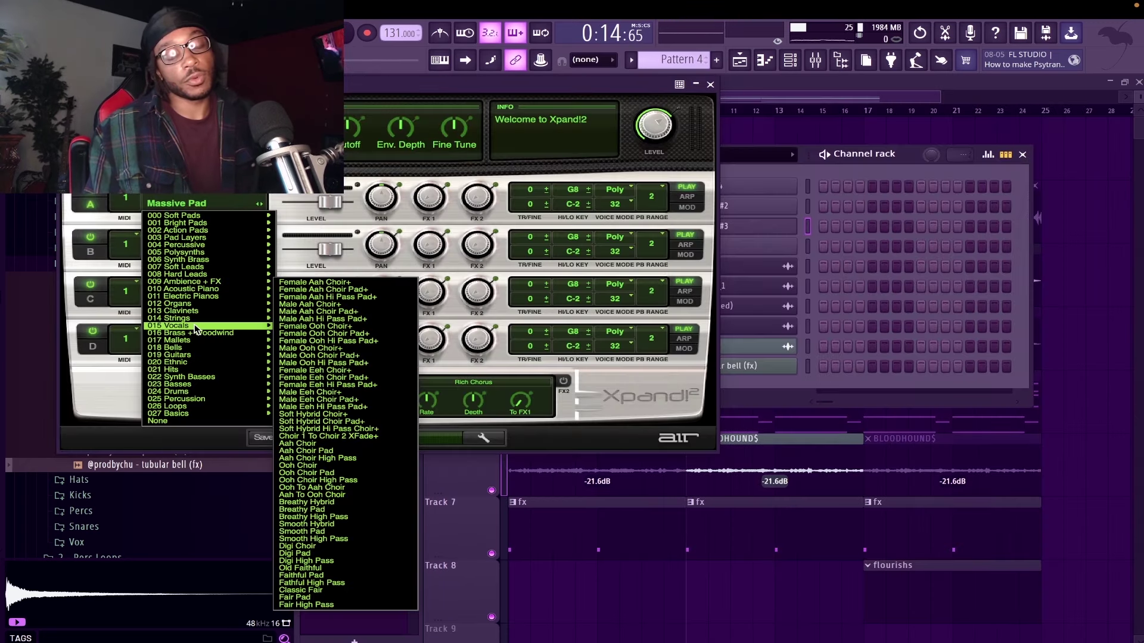
{"action": "mouse_move", "coordinate": [249, 344]}
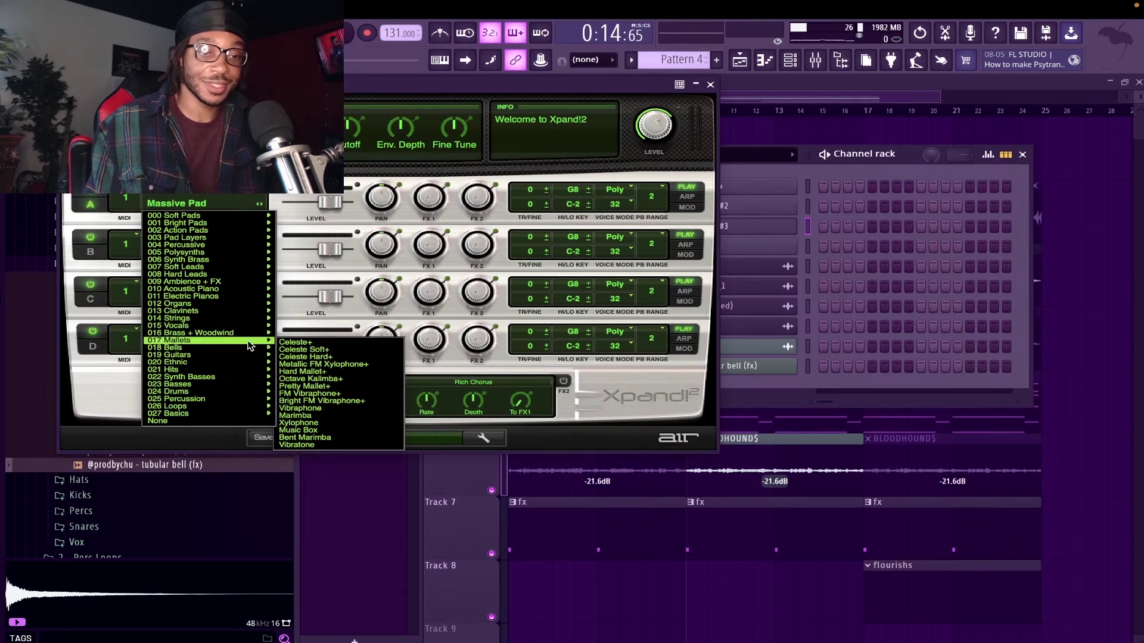
{"action": "left_click", "coordinate": [294, 344]}
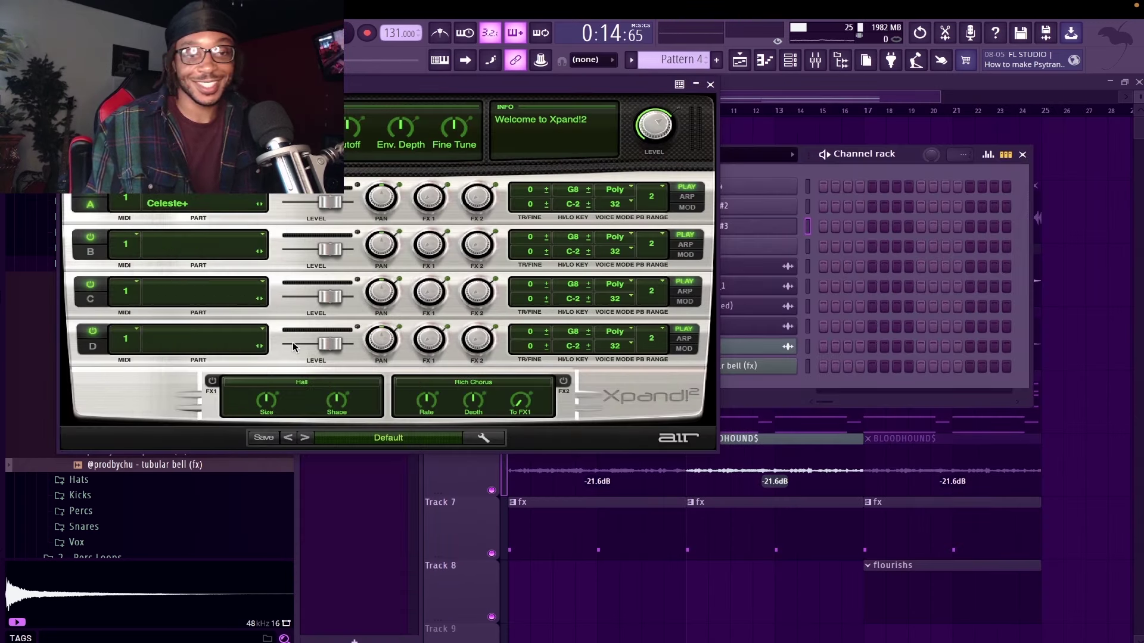
{"action": "left_click", "coordinate": [710, 84]}
Write an eight-bar chord melody for Xpand!2_x64 #3 in the flourishs pattern, starting with F#5, A5 and C#6.
{"action": "right_click", "coordinate": [758, 228]}
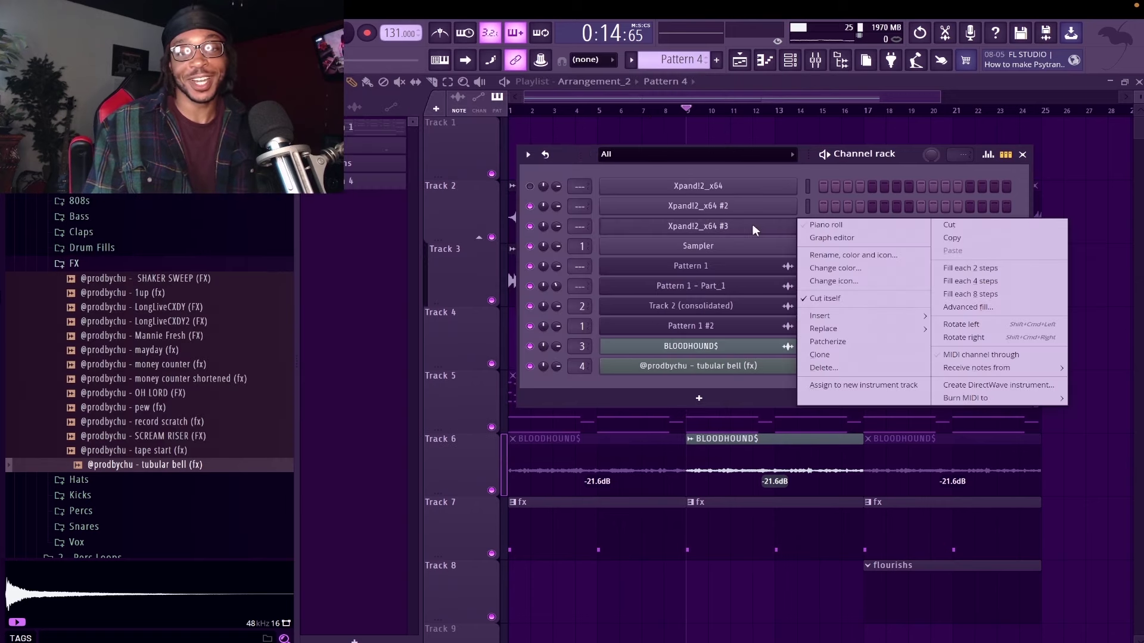
{"action": "left_click", "coordinate": [826, 229]}
{"action": "mouse_move", "coordinate": [373, 309]}
{"action": "left_mouse_down"}
{"action": "mouse_move", "coordinate": [326, 258]}
{"action": "mouse_move", "coordinate": [329, 232]}
{"action": "left_mouse_up"}
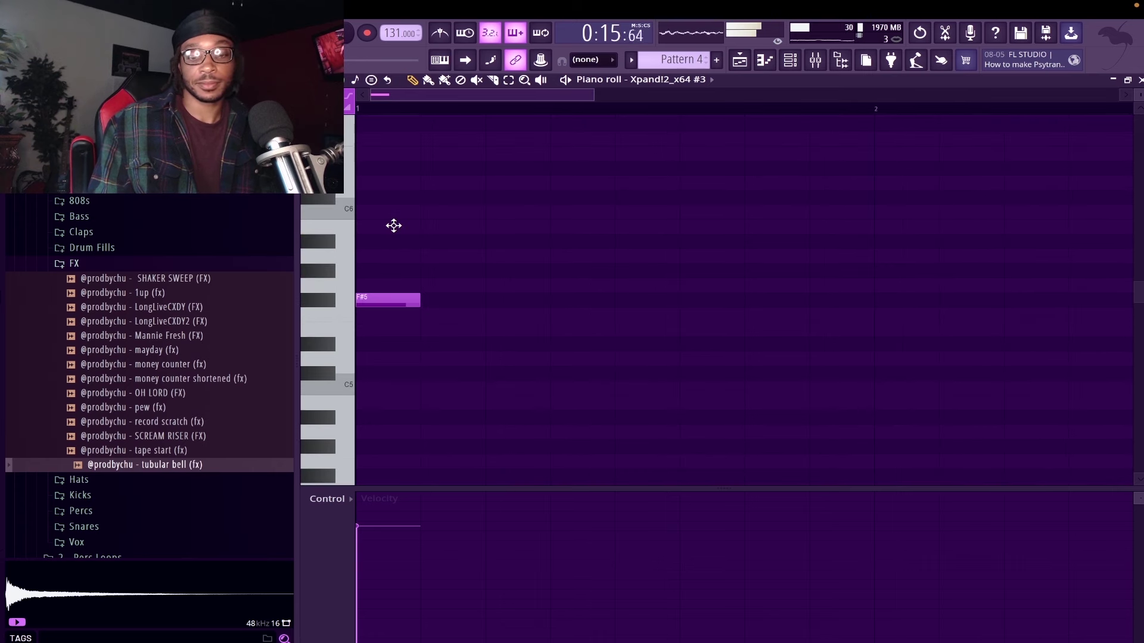
{"action": "left_click", "coordinate": [335, 236]}
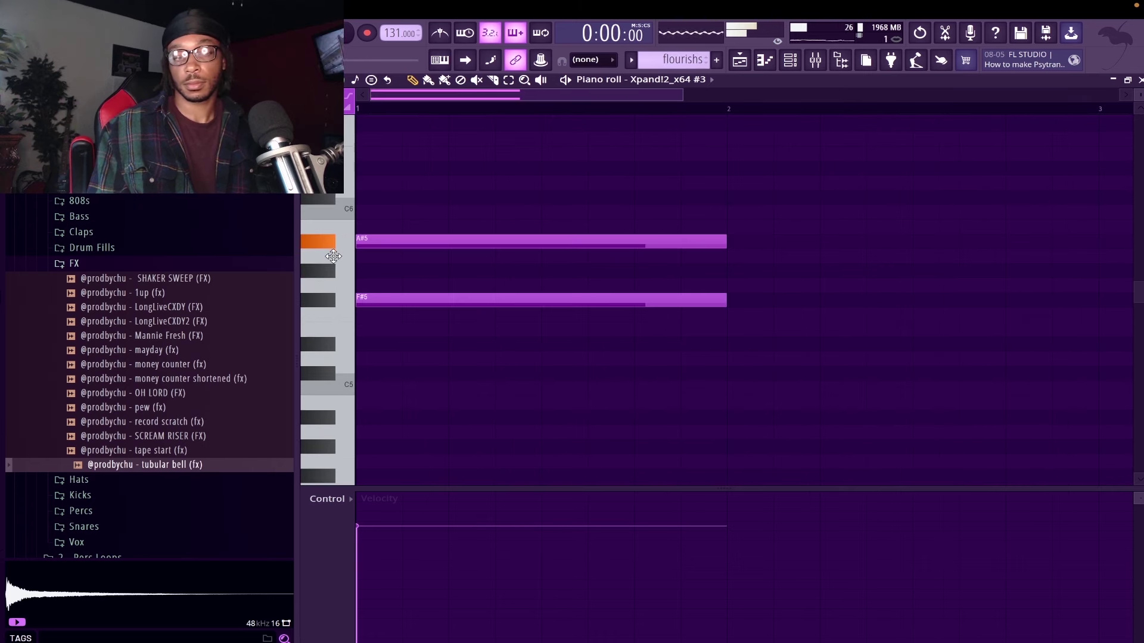
{"action": "left_click_drag", "start_coordinate": [333, 256], "coordinate": [339, 268]}
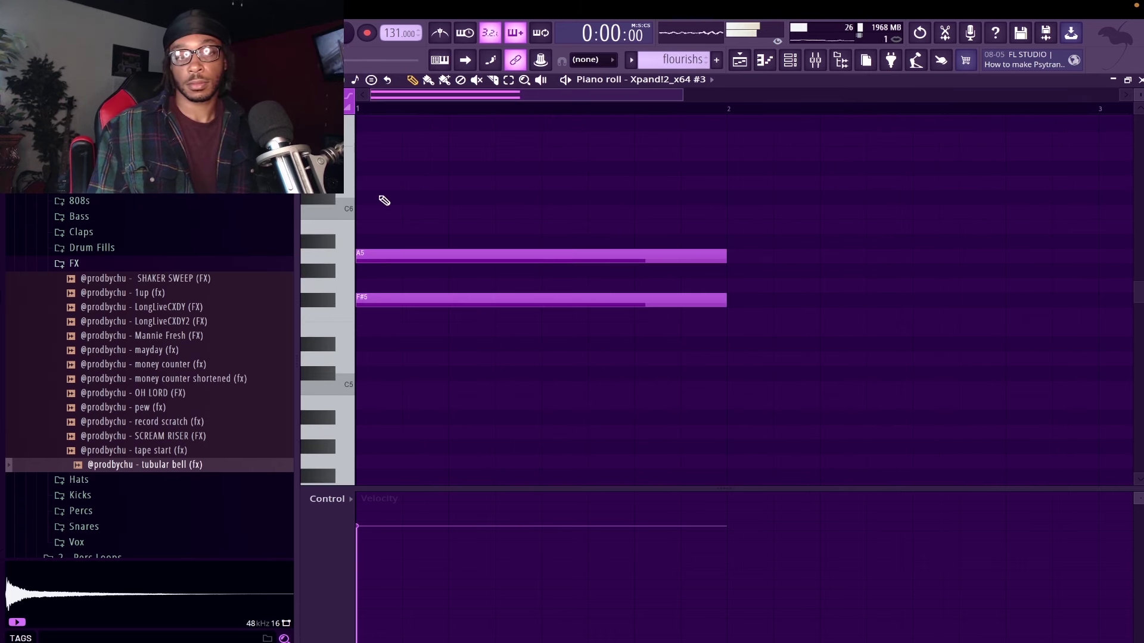
{"action": "mouse_move", "coordinate": [391, 213]}
{"action": "left_mouse_down"}
{"action": "mouse_move", "coordinate": [352, 213]}
{"action": "mouse_move", "coordinate": [335, 197]}
{"action": "left_mouse_up"}
{"action": "scroll", "coordinate": [417, 217], "scroll_direction": "down", "scroll_amount": 5}
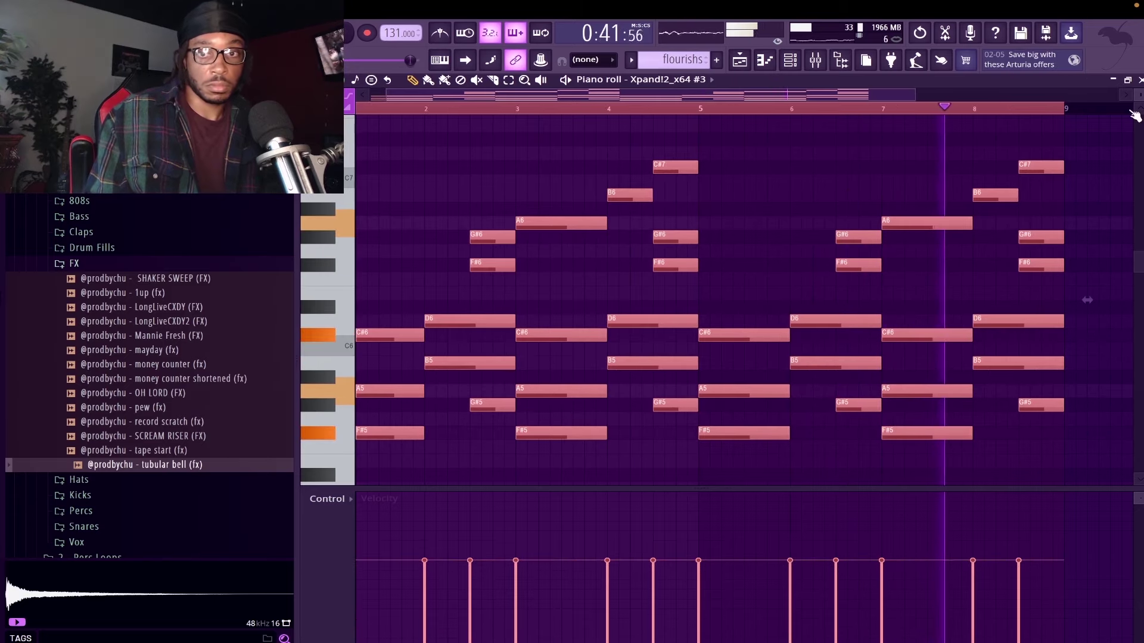
Enable an upward arpeggiator with range 2 on Xpand!2_x64 #3 and play it back with the arrangement.
{"action": "key", "text": "F7"}
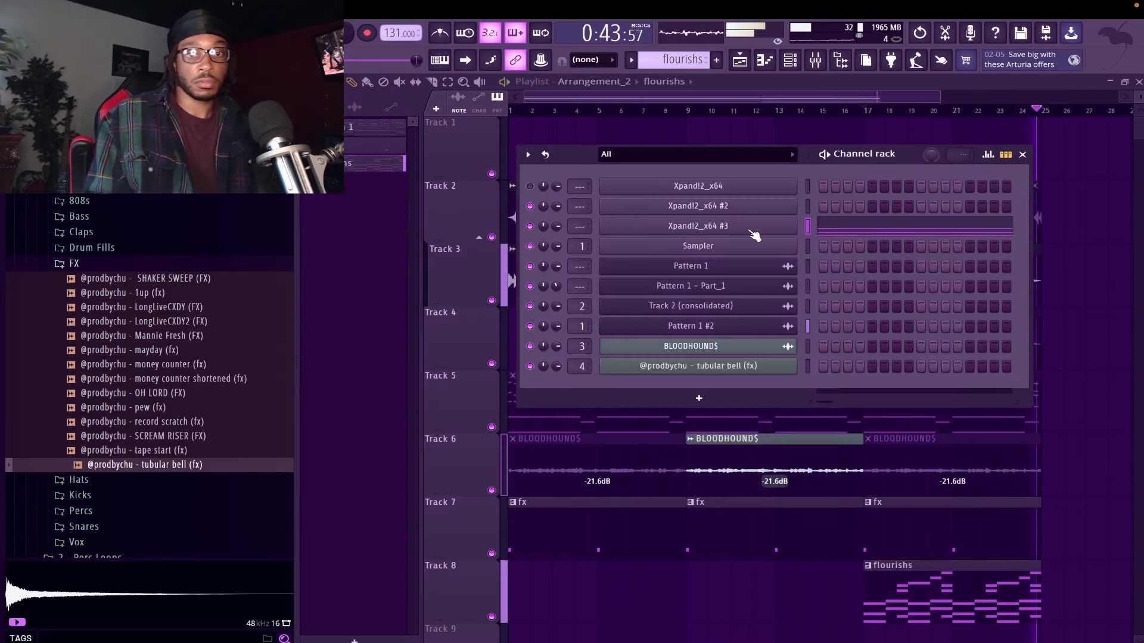
{"action": "key", "text": "space"}
{"action": "left_click", "coordinate": [698, 186]}
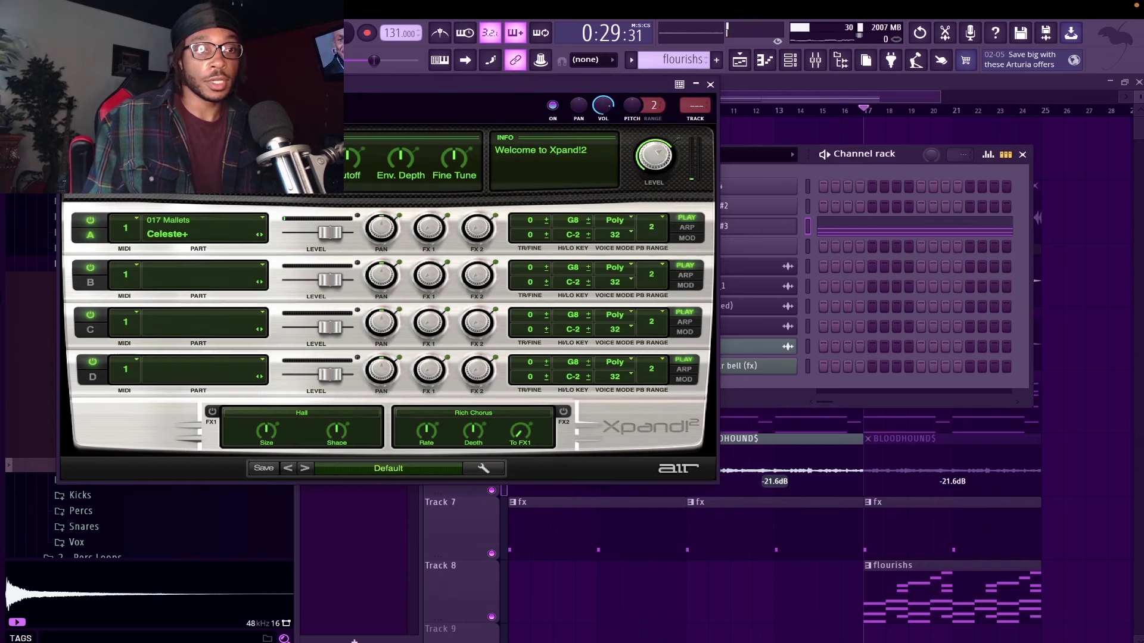
{"action": "key", "text": "Escape"}
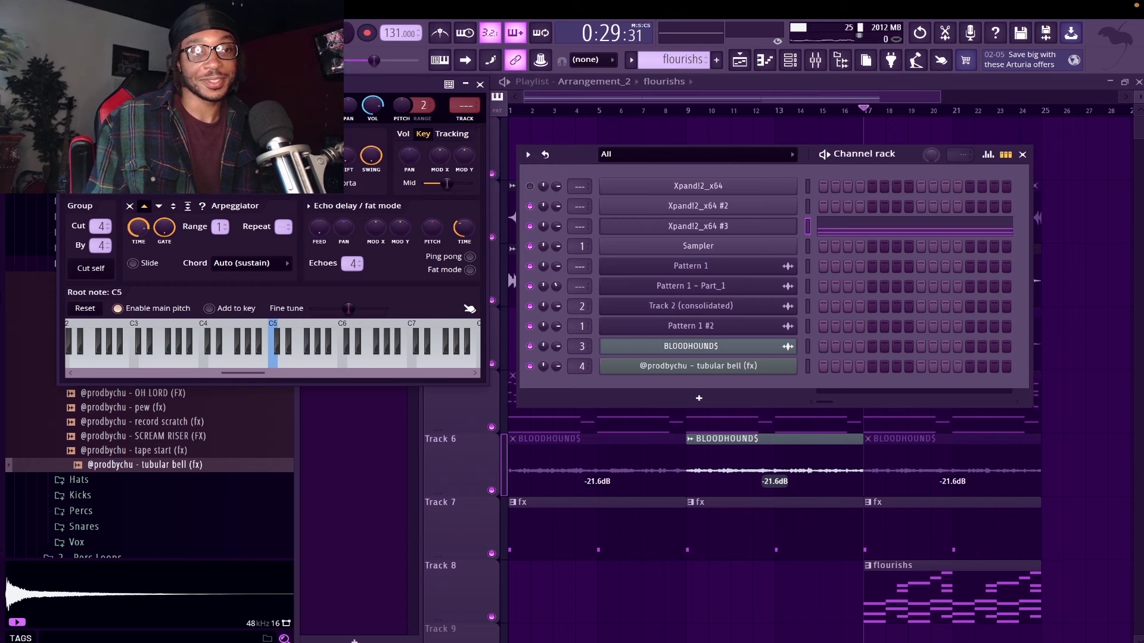
{"action": "key", "text": "space"}
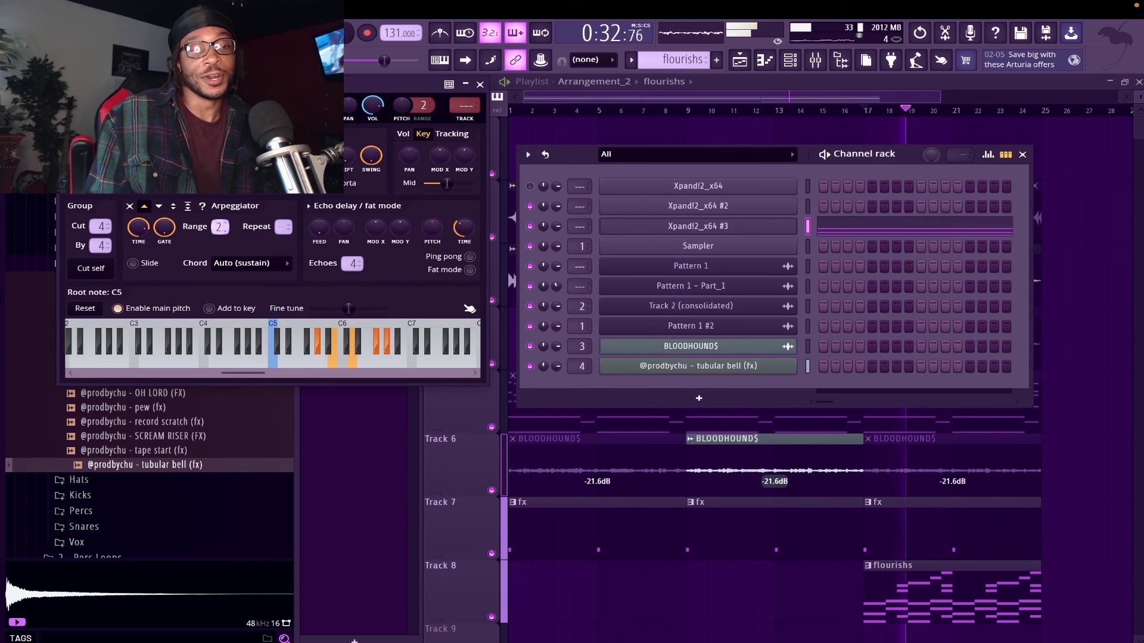
{"action": "scroll", "coordinate": [220, 227], "scroll_direction": "up", "scroll_amount": 1}
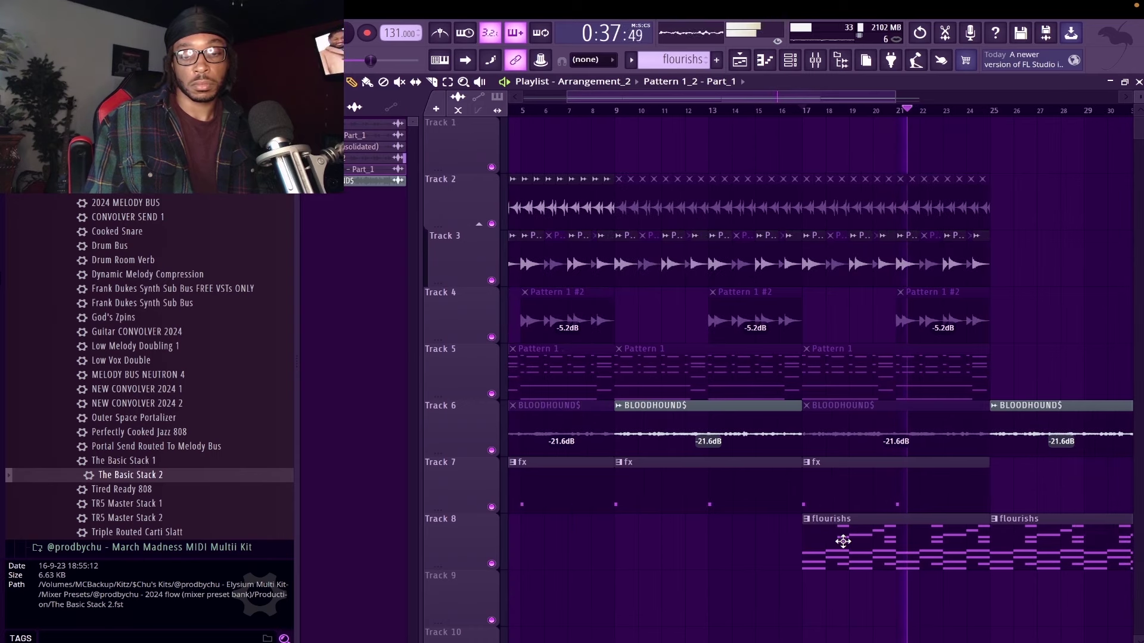
Move the flourishs clip at bar 17 to Track 9 and make it a unique pattern.
{"action": "scroll", "coordinate": [843, 541], "scroll_direction": "down", "scroll_amount": 3}
{"action": "left_click_drag", "start_coordinate": [842, 539], "coordinate": [841, 606]}
{"action": "left_click", "coordinate": [772, 576]}
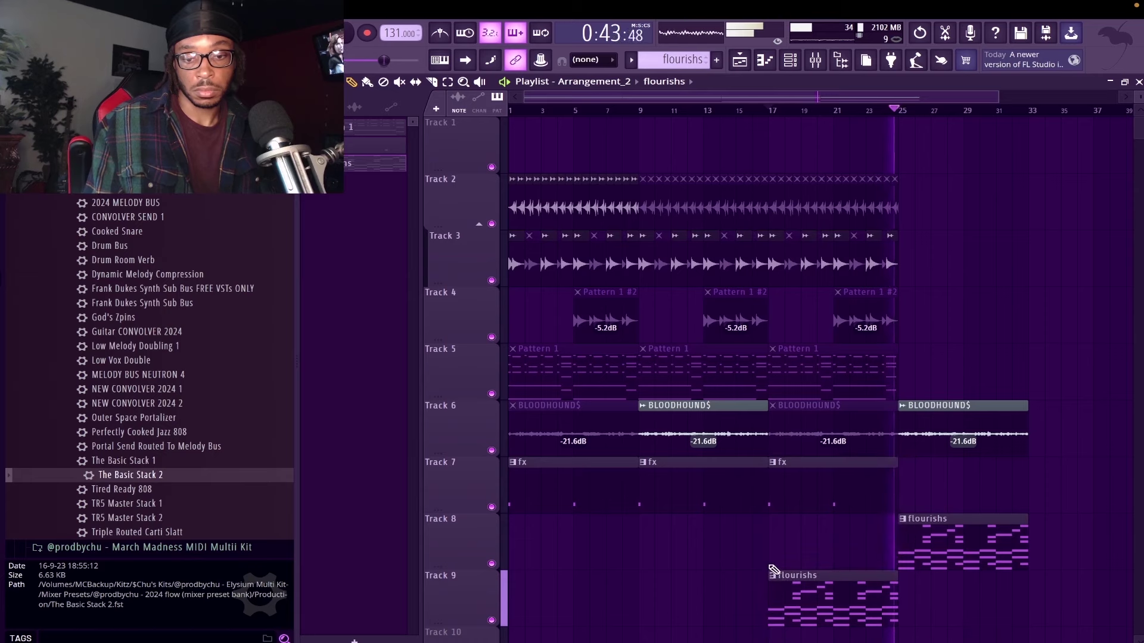
{"action": "left_click", "coordinate": [804, 559]}
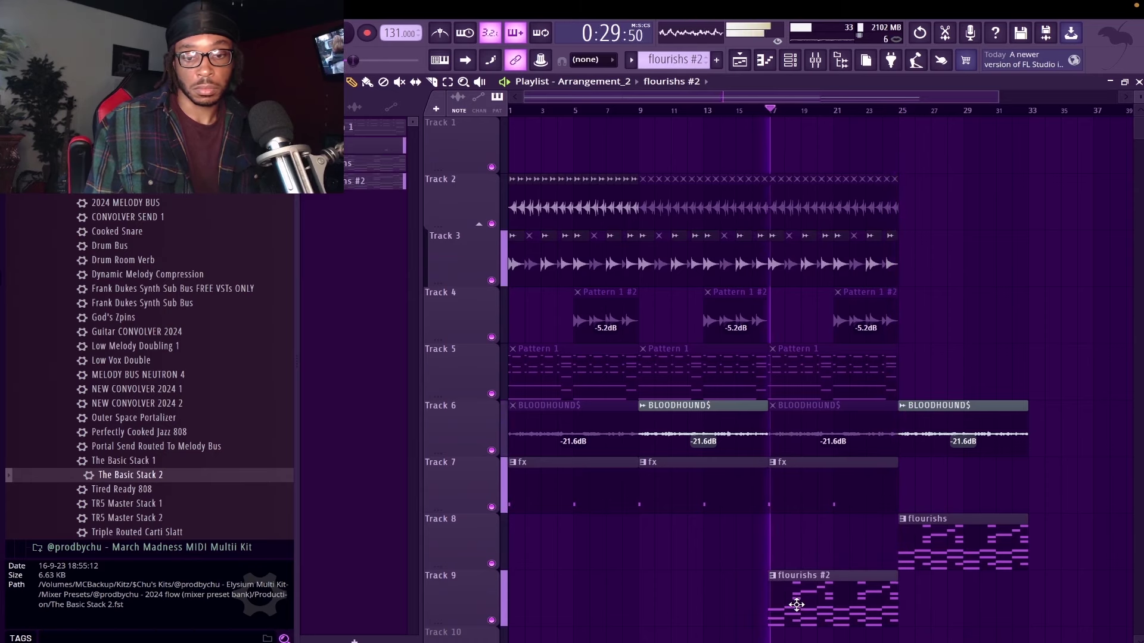
Transpose all notes in the flourishs #2 pattern down one octave.
{"action": "double_click", "coordinate": [799, 606]}
{"action": "scroll", "coordinate": [807, 599], "scroll_direction": "down", "scroll_amount": 3}
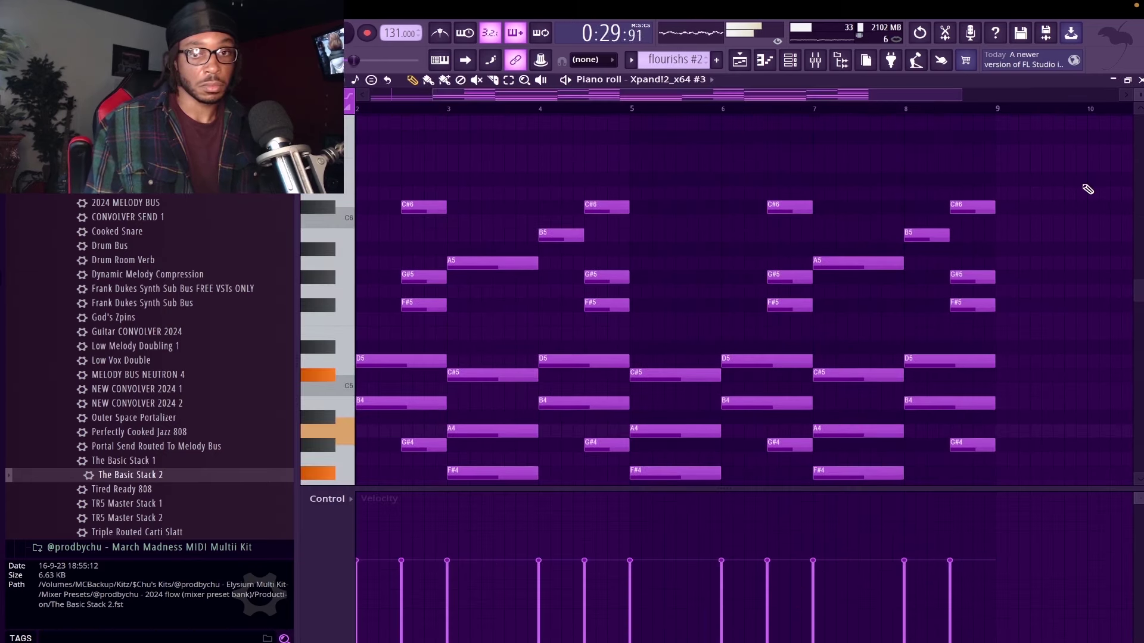
{"action": "key", "text": "F5"}
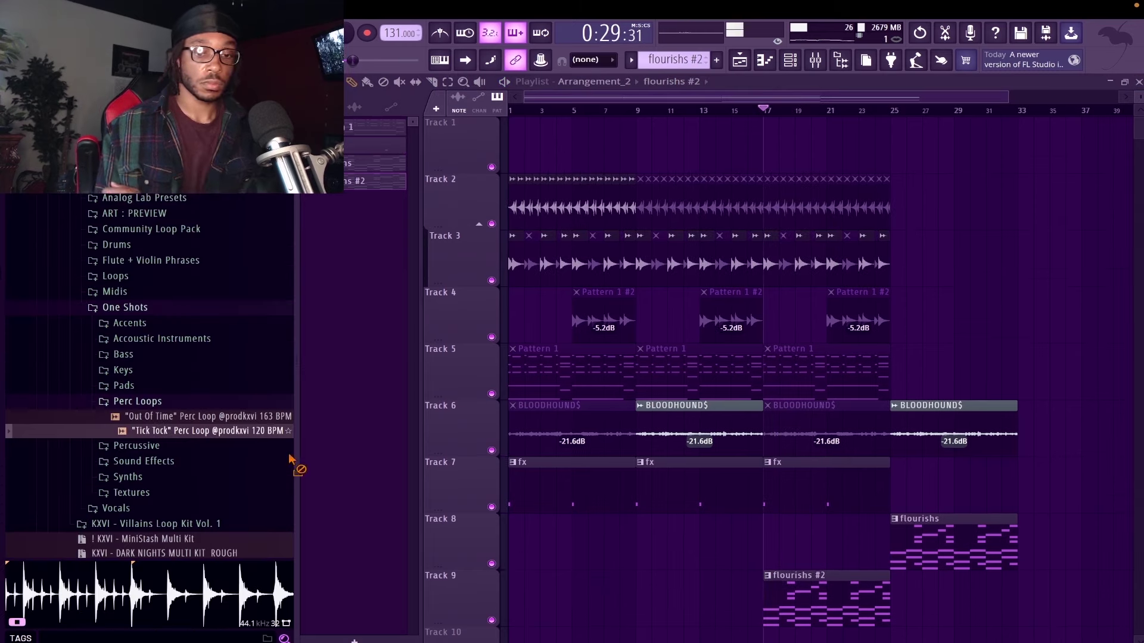
Add the "Tick Tock" perc loop at bar 1 of Track 10 and time-stretch it to end at bar 9.
{"action": "left_click_drag", "start_coordinate": [209, 431], "coordinate": [359, 576]}
{"action": "double_click", "coordinate": [599, 579]}
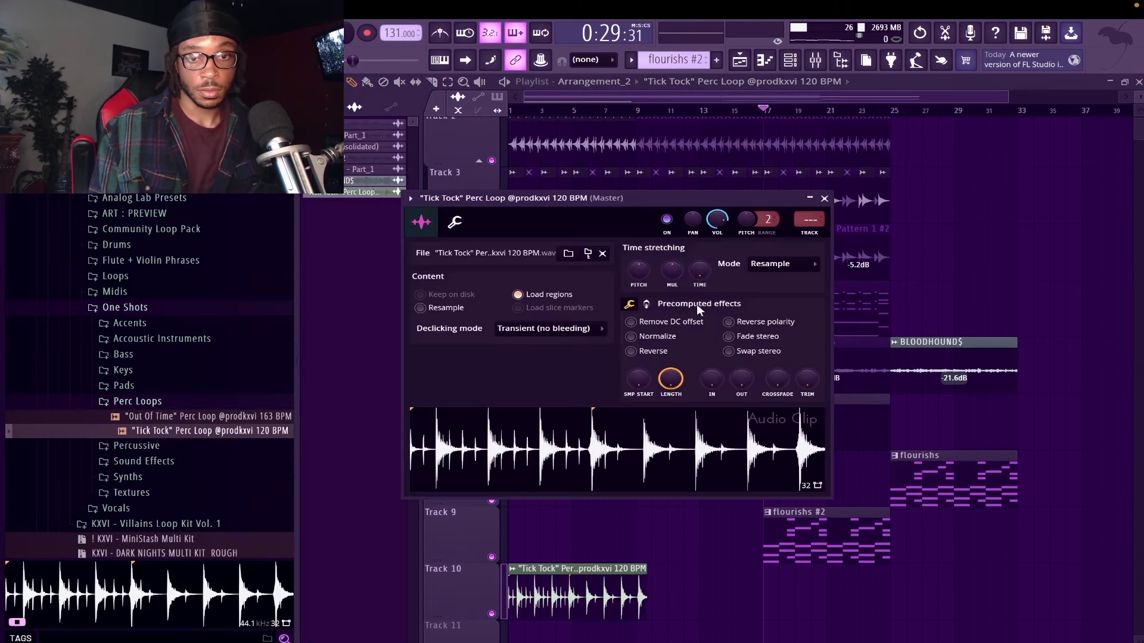
{"action": "left_click_drag", "start_coordinate": [706, 273], "coordinate": [708, 279]}
{"action": "key", "text": "Escape"}
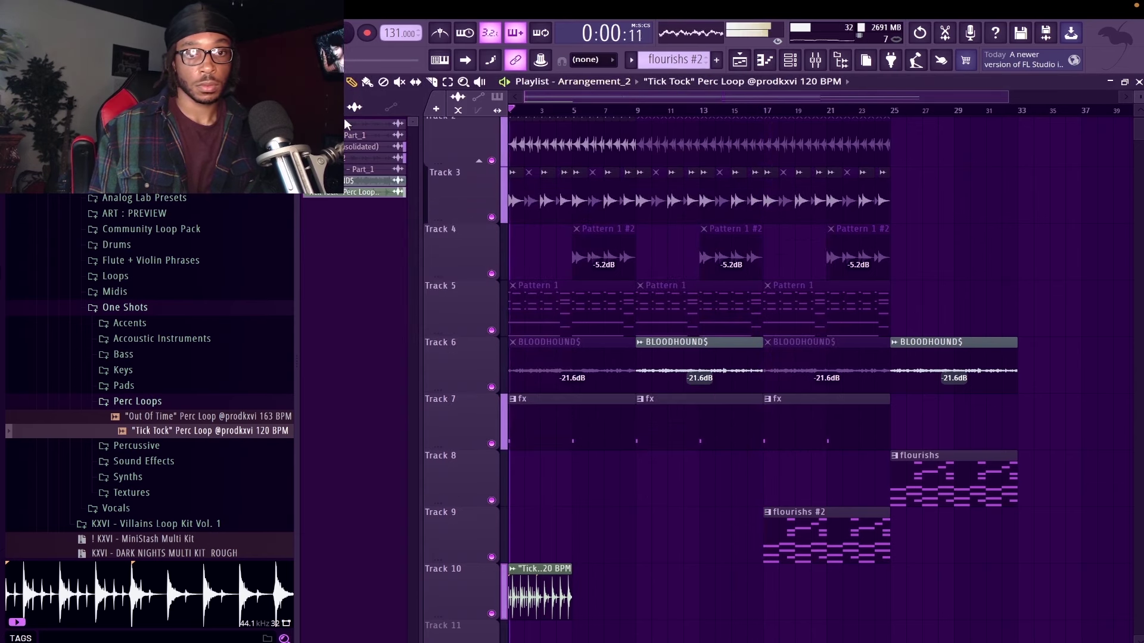
{"action": "key", "text": "space"}
{"action": "key", "text": "space"}
{"action": "left_click_drag", "start_coordinate": [573, 569], "coordinate": [635, 575]}
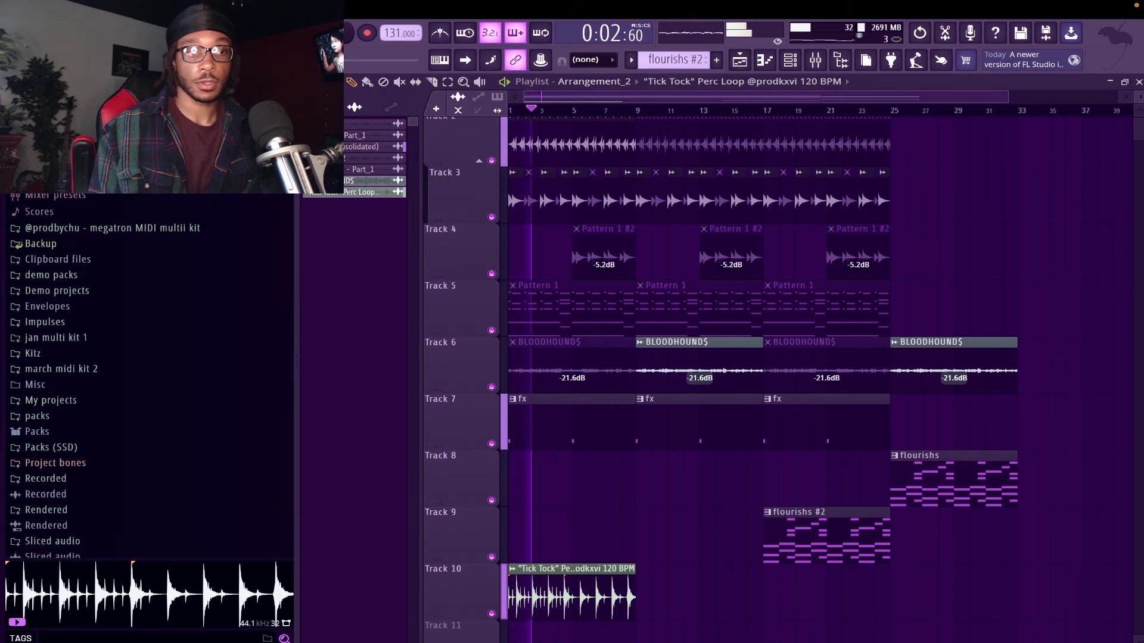
Add Gross Beat with the 1 Beat Gate volume preset to the "Tick Tock" mixer insert and adjust the insert's level.
{"action": "scroll", "coordinate": [67, 355], "scroll_direction": "up", "scroll_amount": 10}
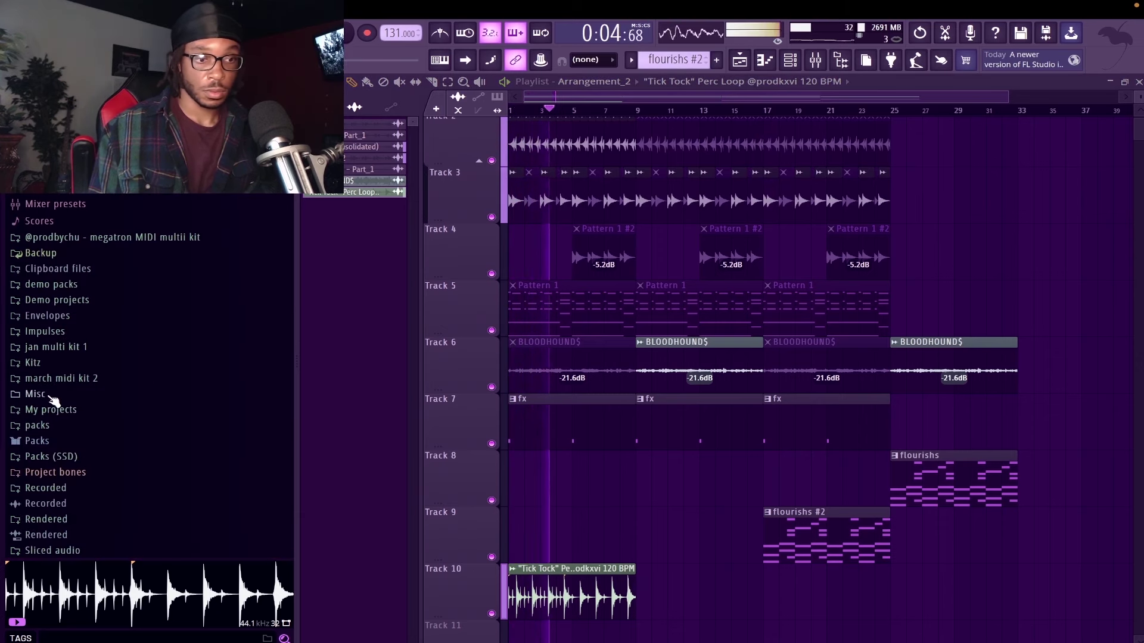
{"action": "left_click", "coordinate": [49, 426]}
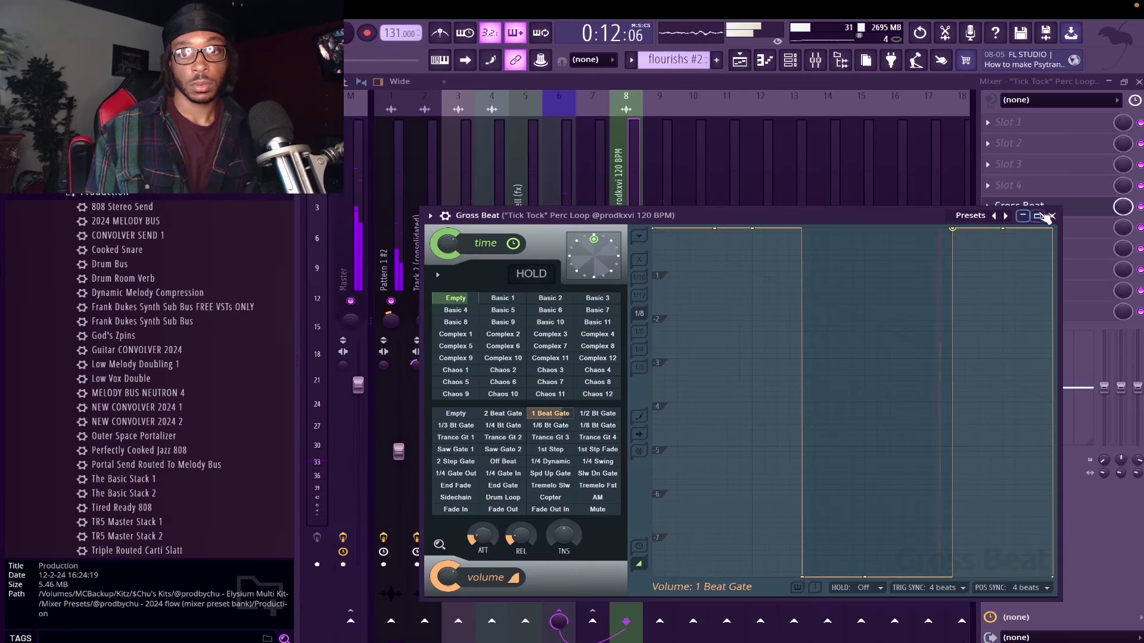
{"action": "left_click", "coordinate": [1053, 213]}
{"action": "left_click_drag", "start_coordinate": [634, 516], "coordinate": [634, 488]}
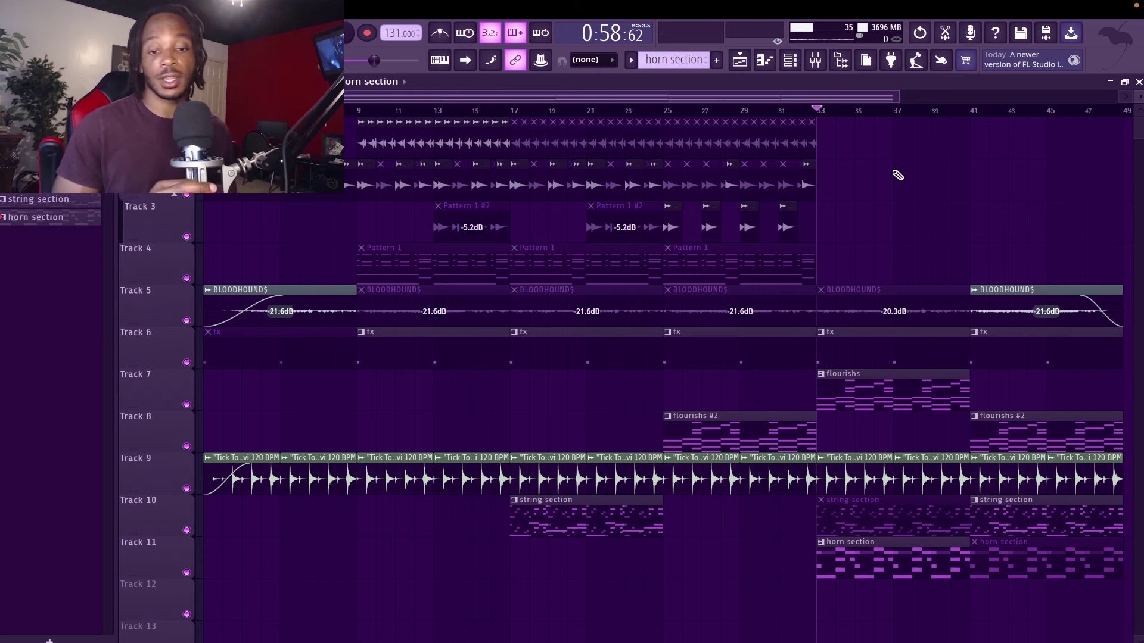
Play back the arrangement from bar 33, and place a new bass pattern clip on Track 12 from bar 1 to 9.
{"action": "key", "text": "space"}
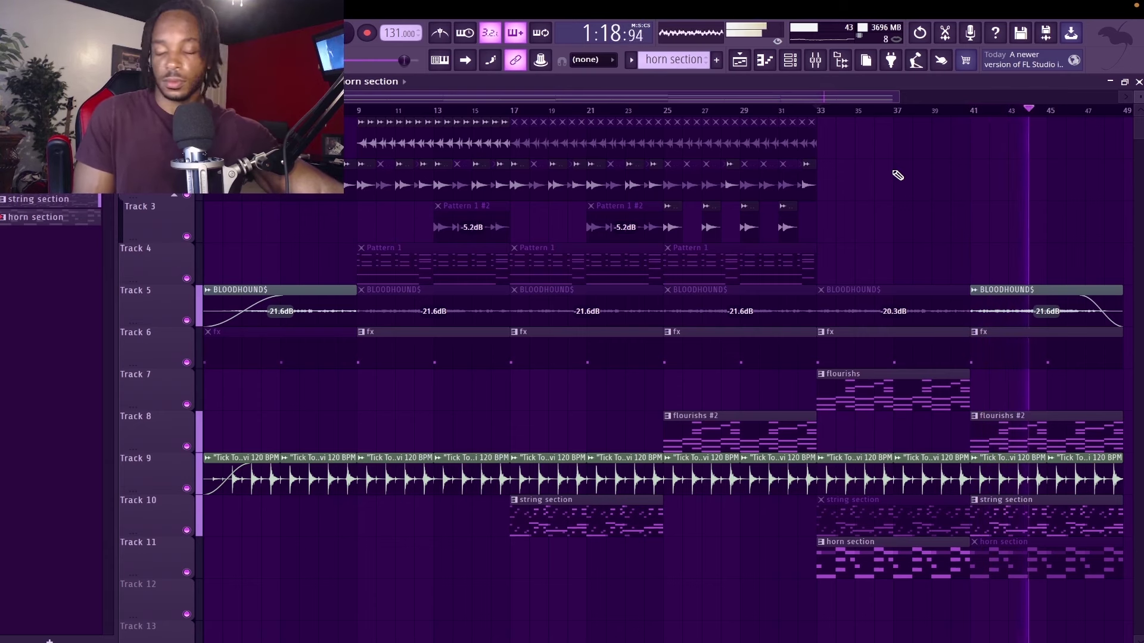
{"action": "key", "text": "space"}
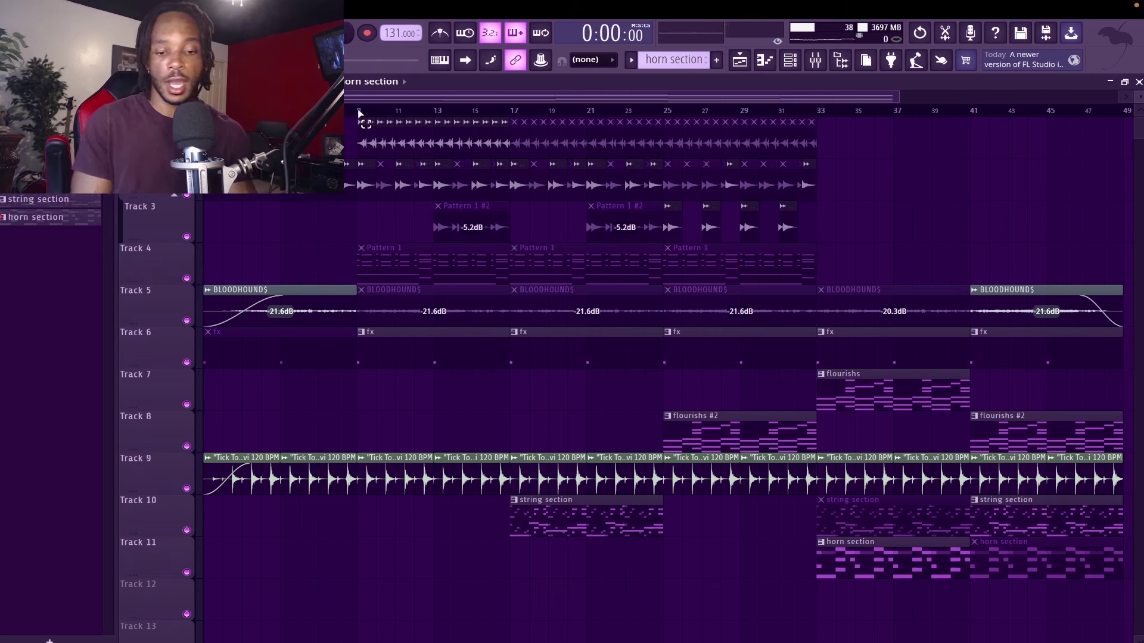
{"action": "left_click", "coordinate": [792, 59]}
{"action": "left_click", "coordinate": [411, 187]}
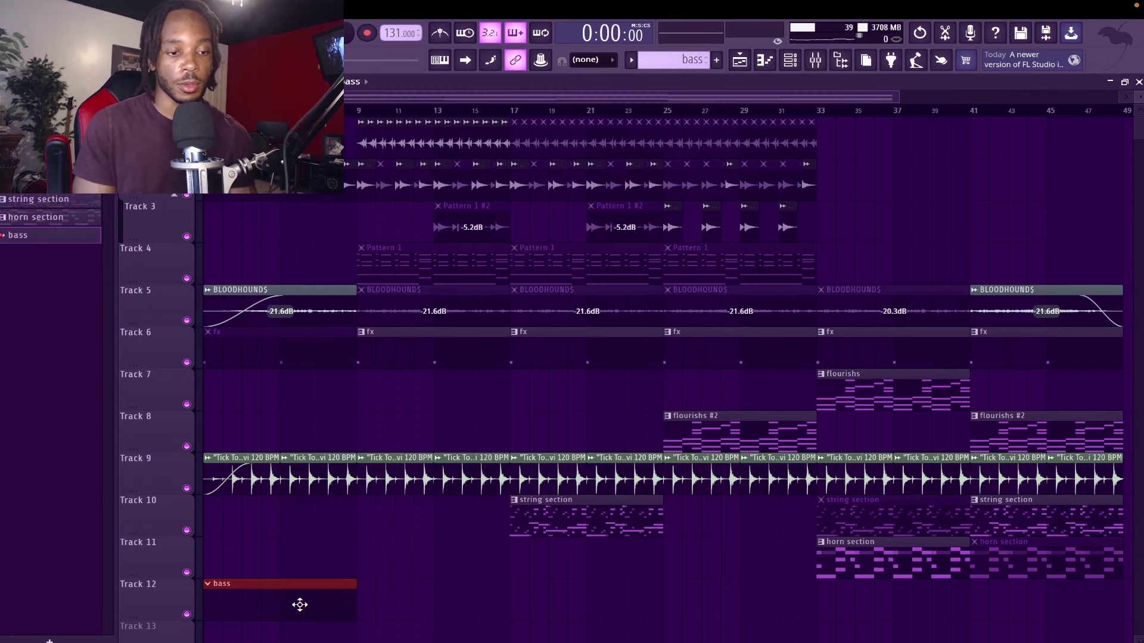
Draw a four-bar F#4 note from bar 1 for Repro-1 in the bass pattern and lower its velocity.
{"action": "key", "text": "F6"}
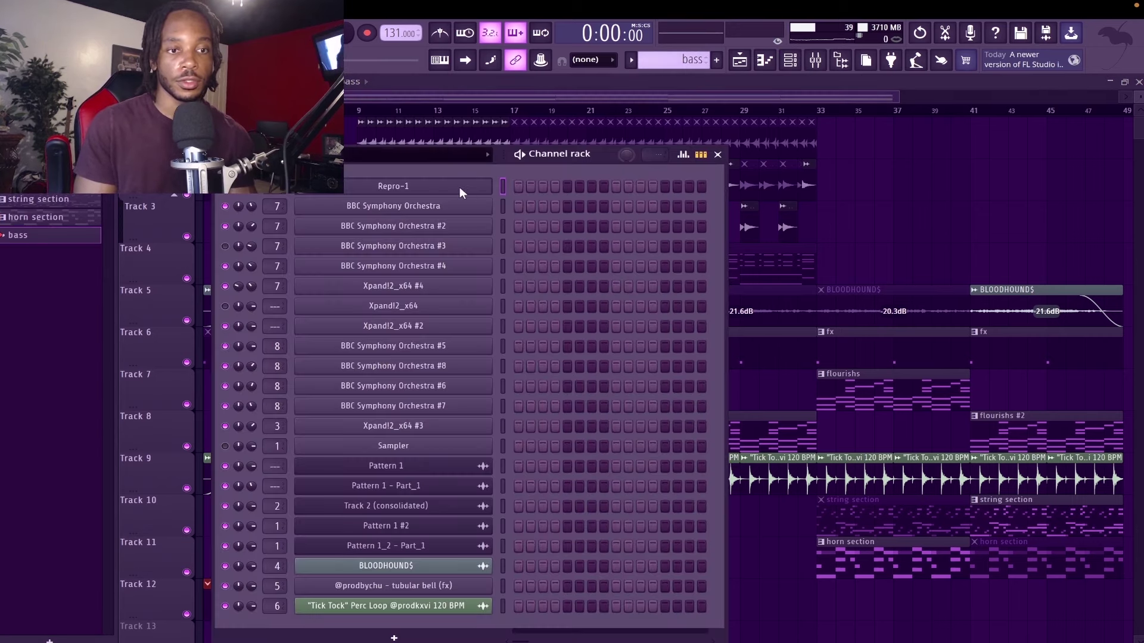
{"action": "right_click", "coordinate": [459, 187]}
{"action": "left_click", "coordinate": [491, 185]}
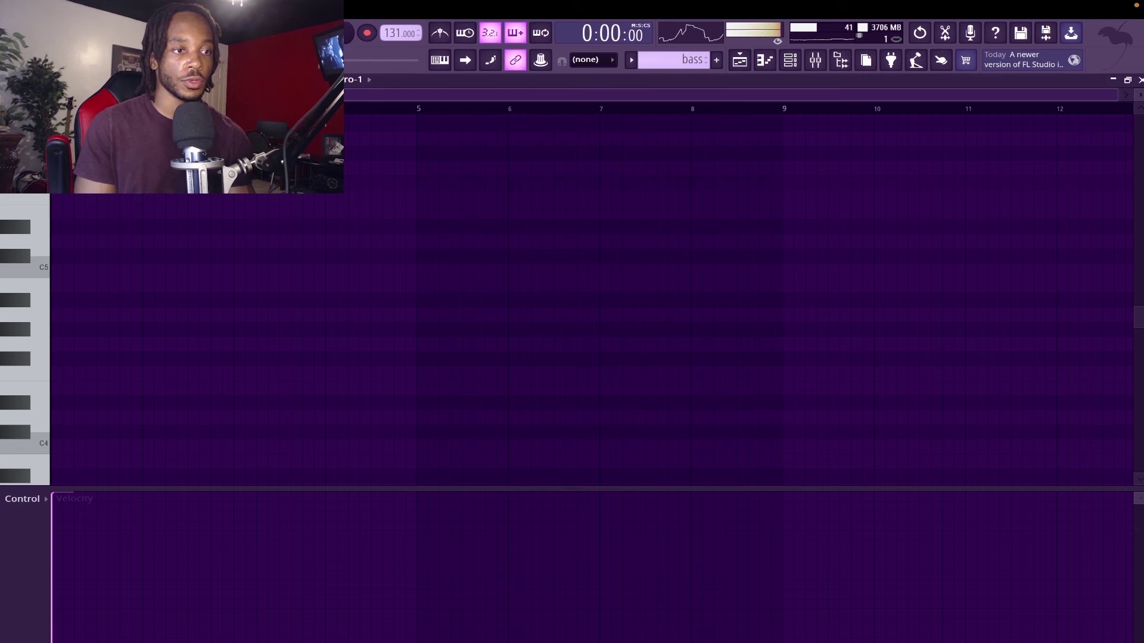
{"action": "left_click", "coordinate": [60, 358]}
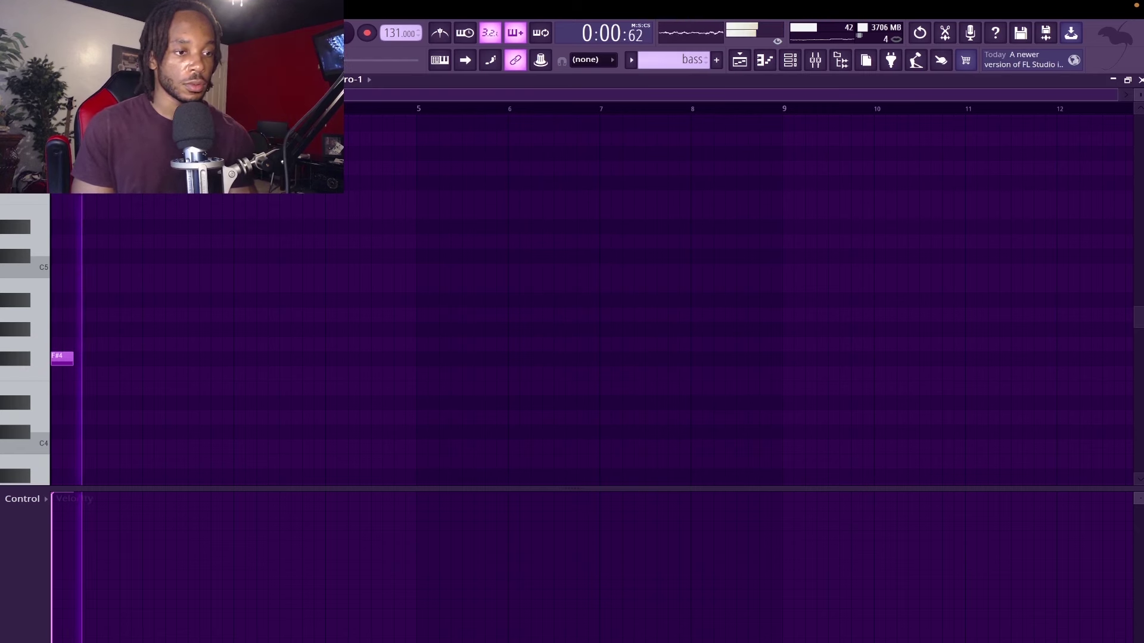
{"action": "left_click_drag", "start_coordinate": [72, 360], "coordinate": [416, 362]}
{"action": "key", "text": "space"}
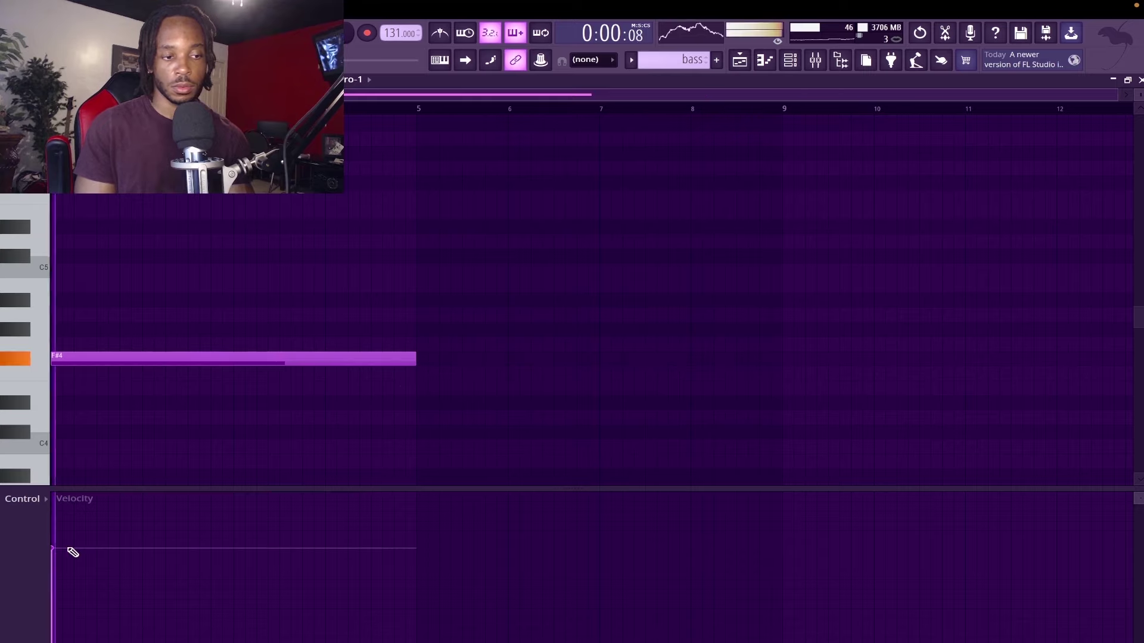
{"action": "left_click_drag", "start_coordinate": [72, 603], "coordinate": [68, 570]}
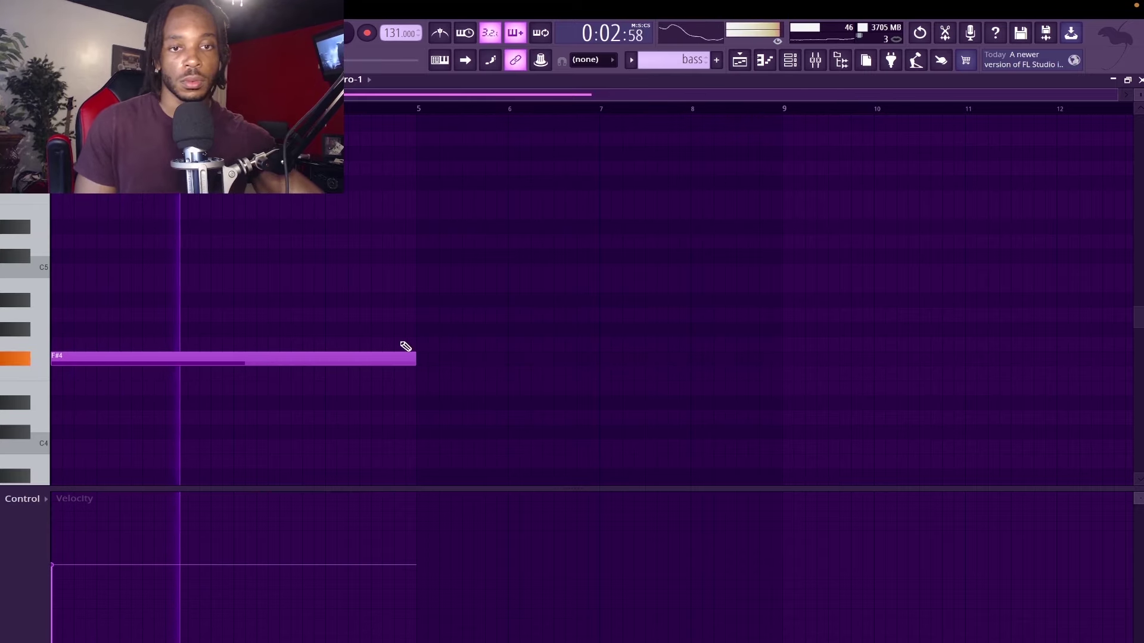
Add short D5 and C#5 notes at the end of bar 4 in the bass pattern and duplicate the four-bar phrase from bar 5.
{"action": "left_click", "coordinate": [790, 60]}
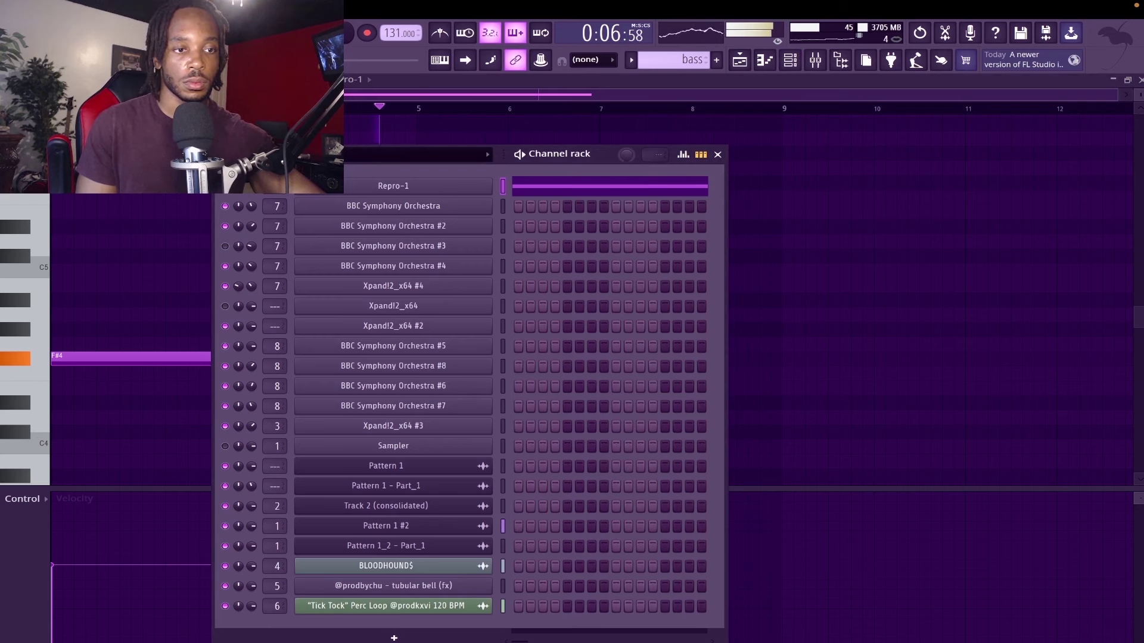
{"action": "key", "text": "F6"}
{"action": "key", "text": "ctrl+b"}
{"action": "key", "text": "ctrl+d"}
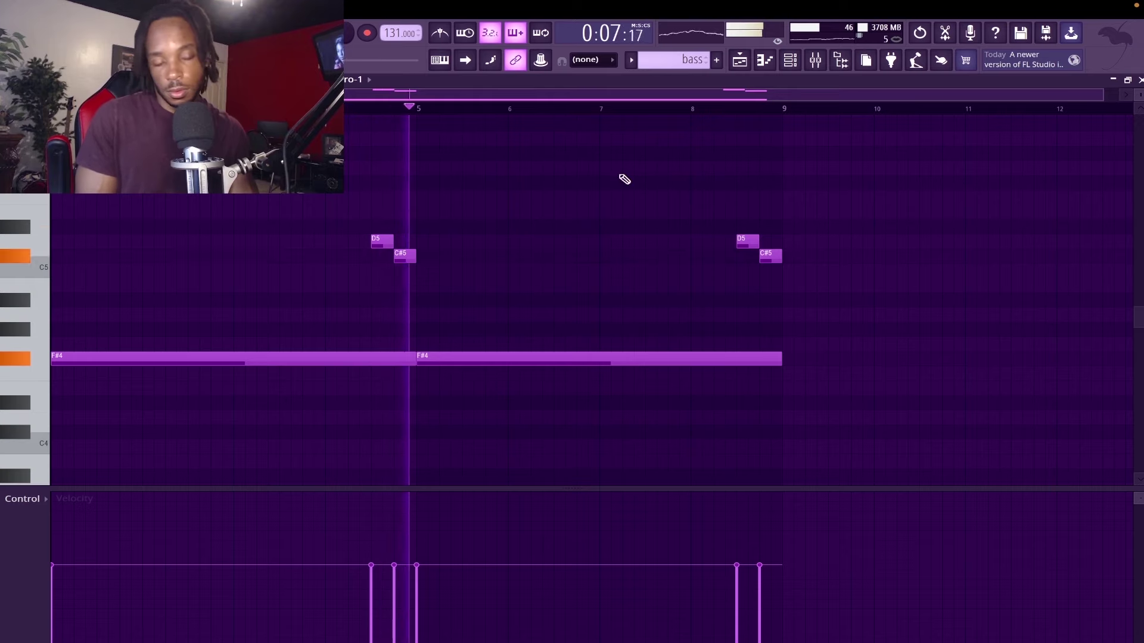
{"action": "left_click", "coordinate": [1140, 80]}
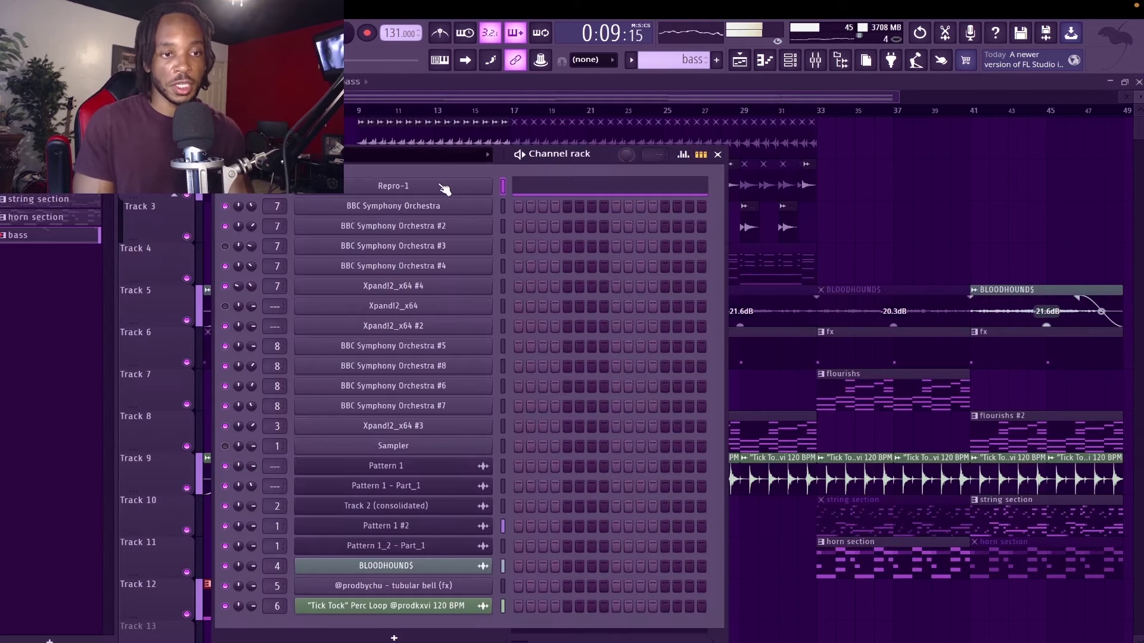
Load the SA Beefy Bass preset in Repro-1 and set its master tune to -12.
{"action": "left_click", "coordinate": [444, 189]}
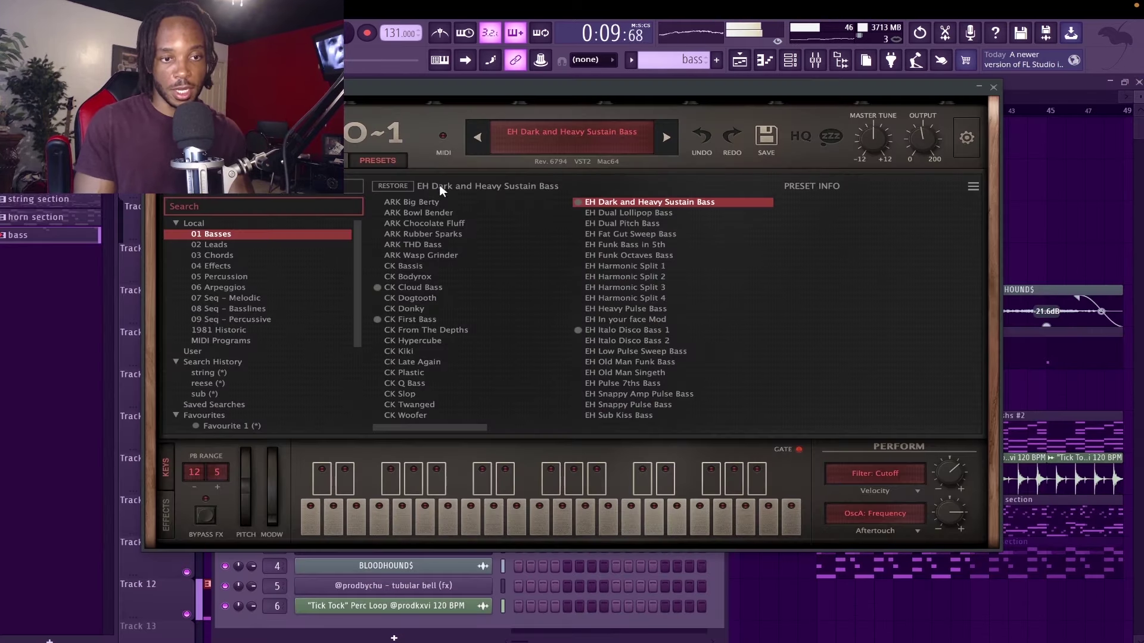
{"action": "left_click", "coordinate": [621, 330]}
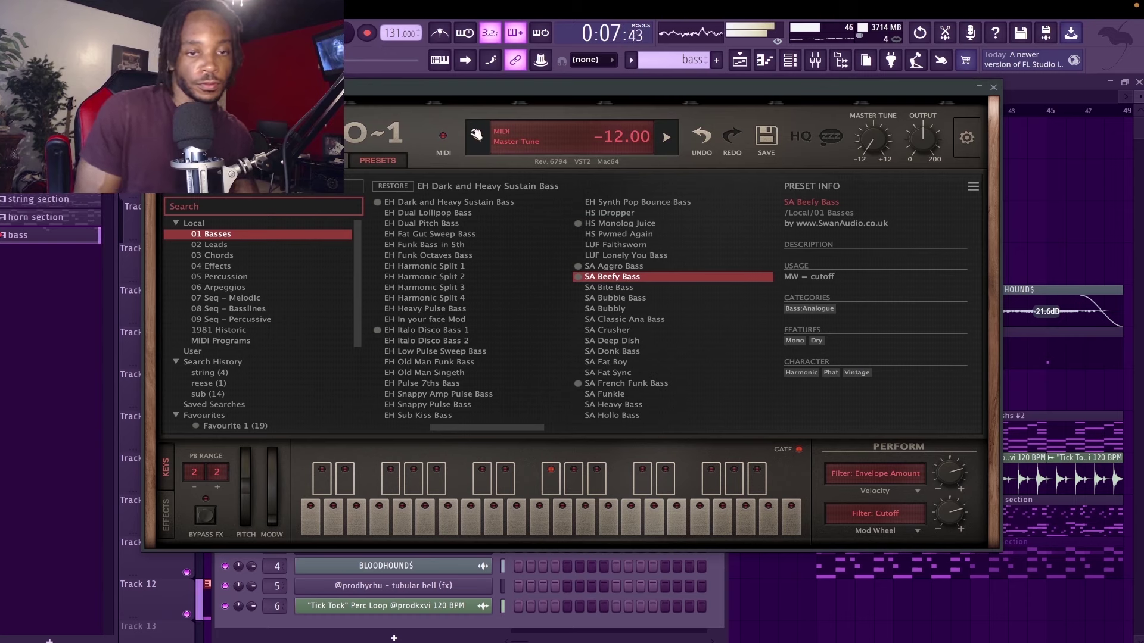
{"action": "left_click", "coordinate": [993, 87]}
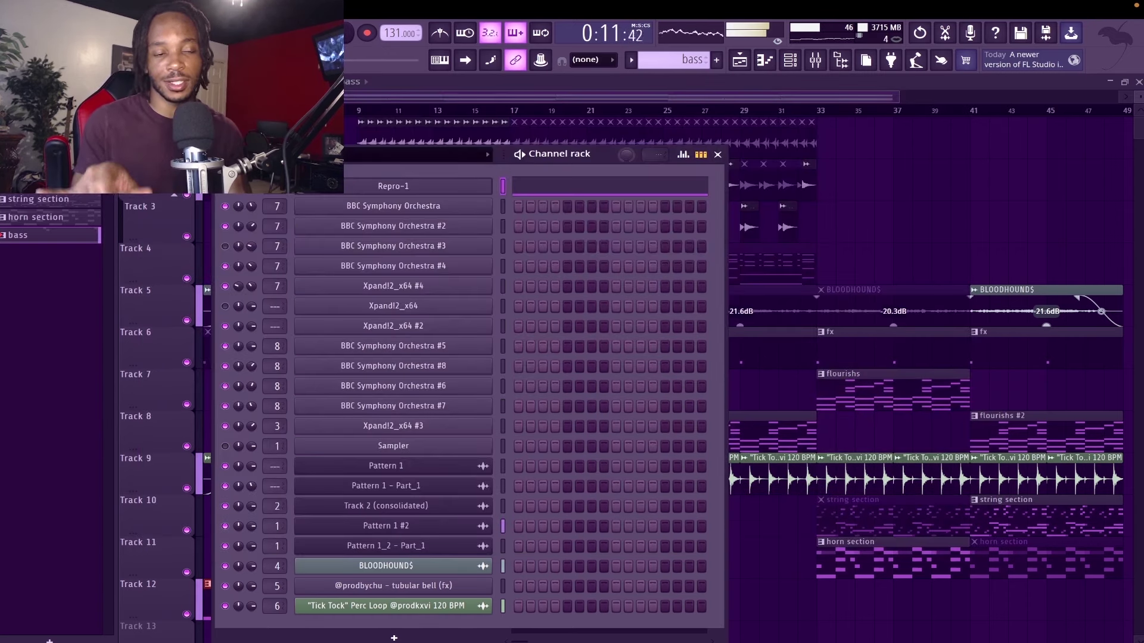
{"action": "left_click", "coordinate": [477, 189]}
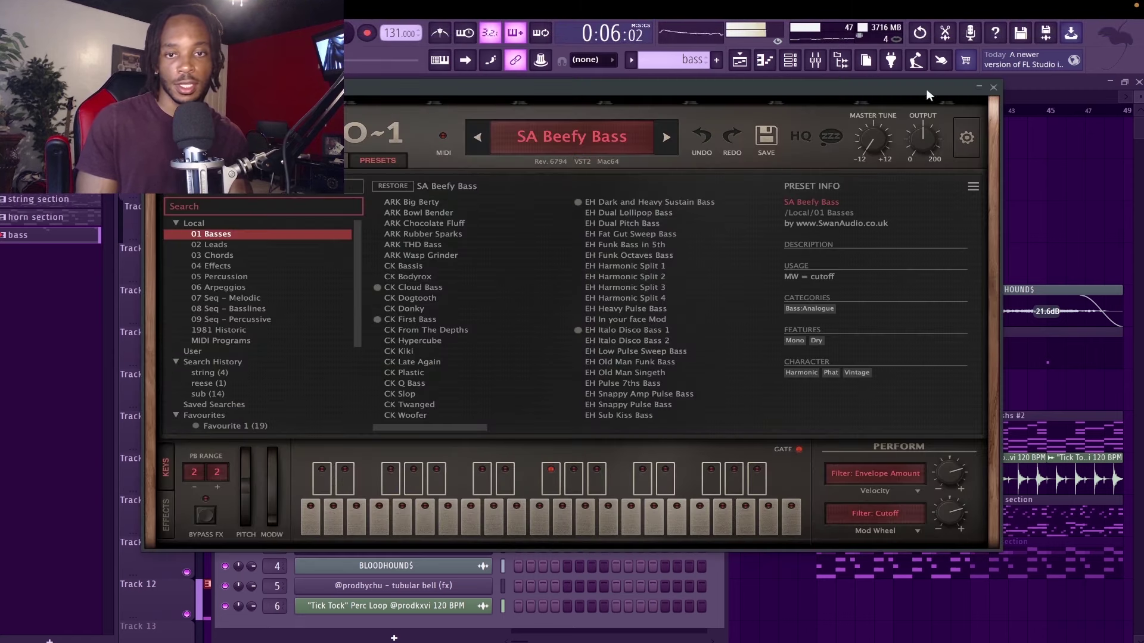
{"action": "left_click", "coordinate": [993, 88]}
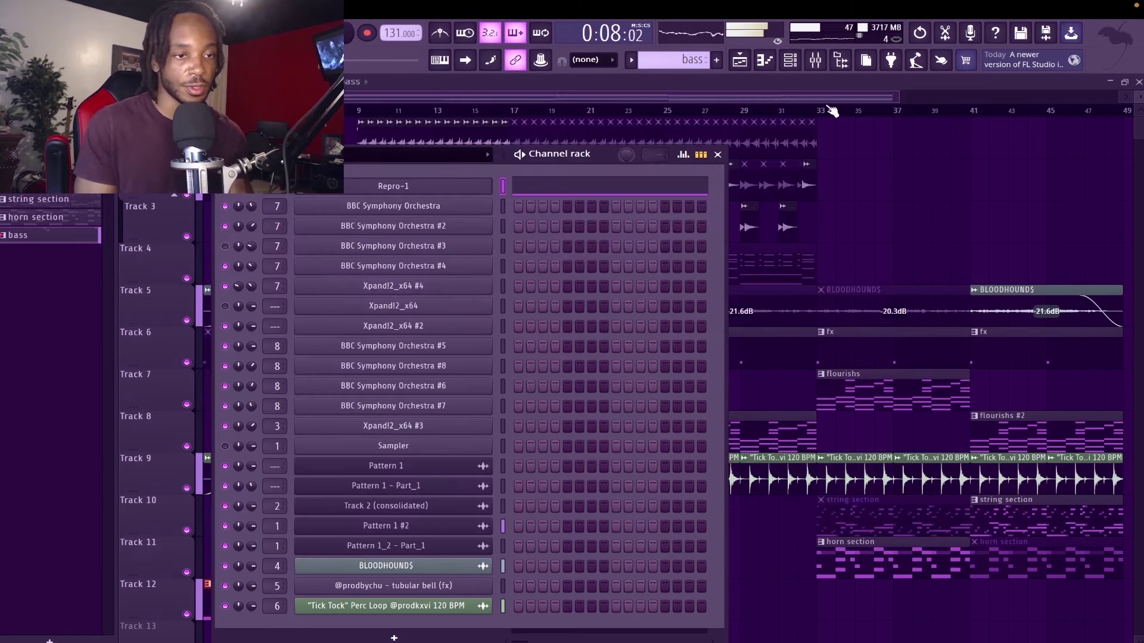
{"action": "key", "text": "F6"}
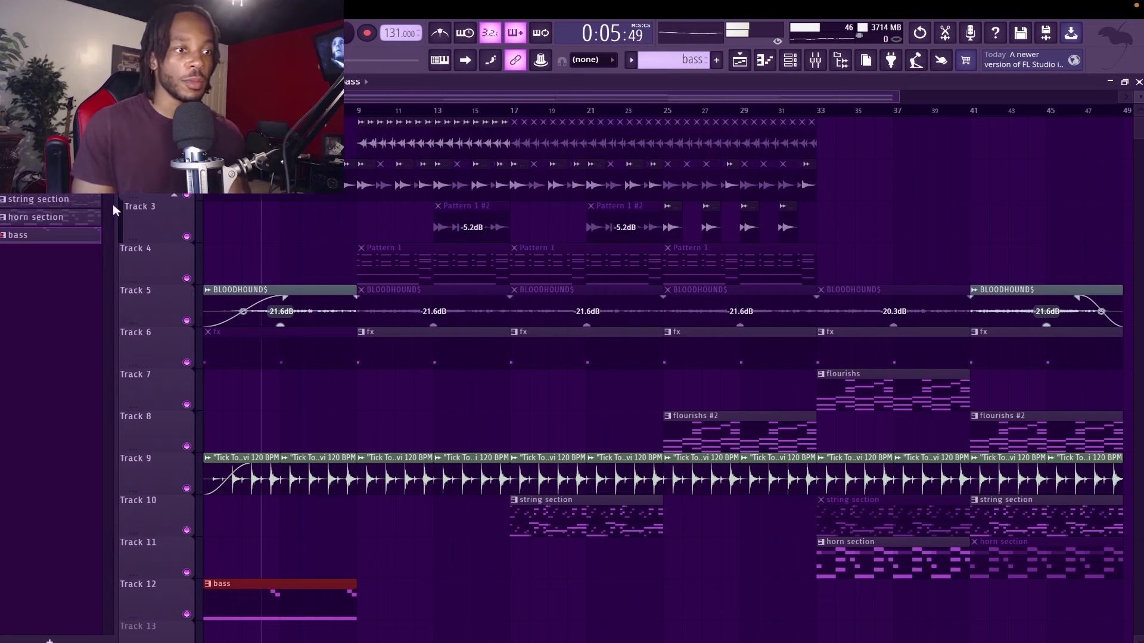
Render the bass pattern as a 16-bit WAV audio clip.
{"action": "right_click", "coordinate": [67, 238]}
{"action": "key", "text": "ctrl+r"}
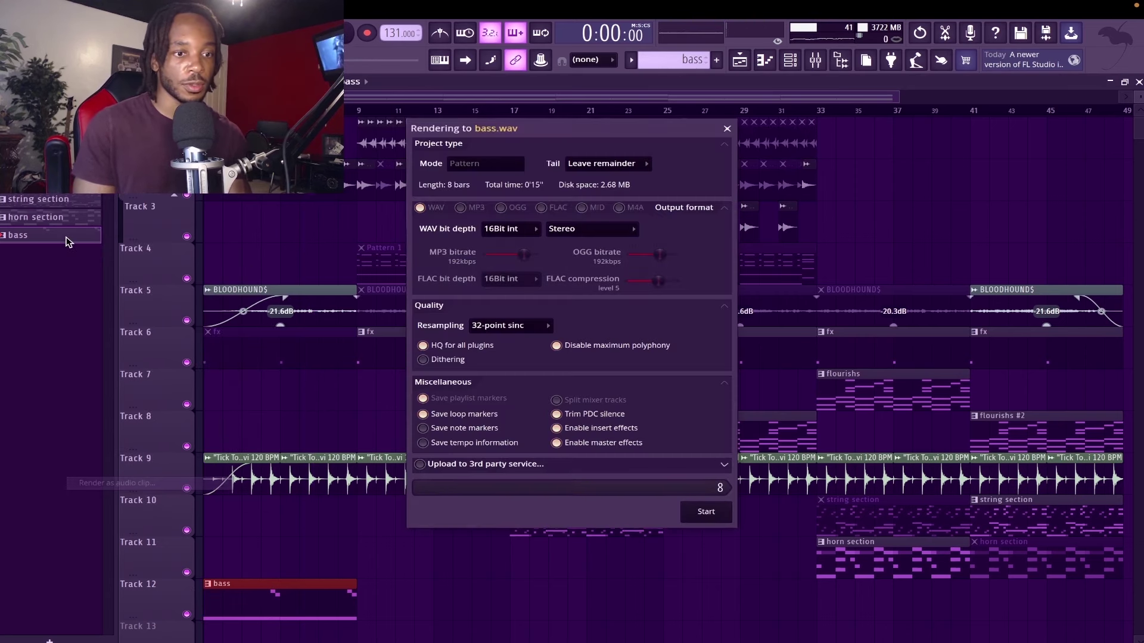
{"action": "left_click", "coordinate": [706, 509]}
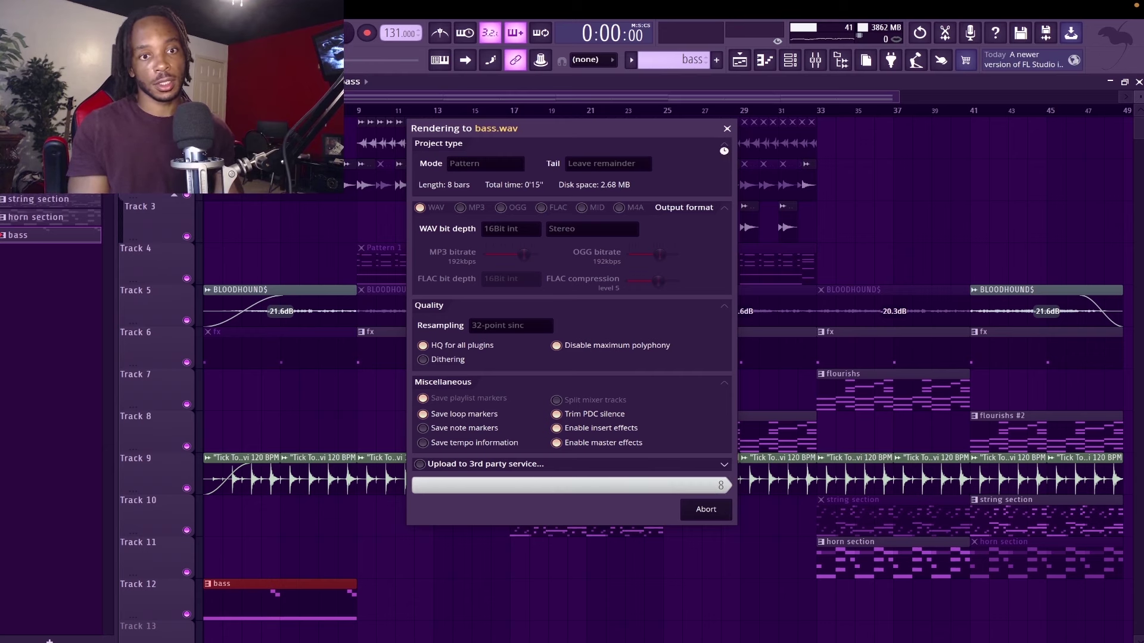
Show the instrument channels in the channel rack and delete the Repro-1 channel.
{"action": "left_click", "coordinate": [791, 60]}
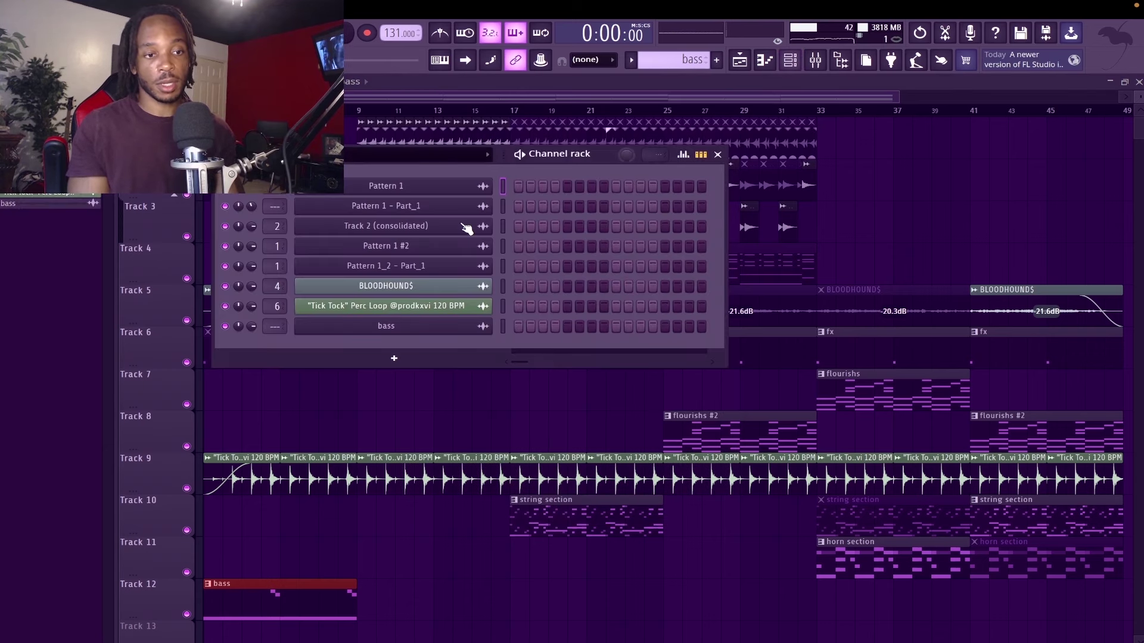
{"action": "left_click", "coordinate": [410, 157]}
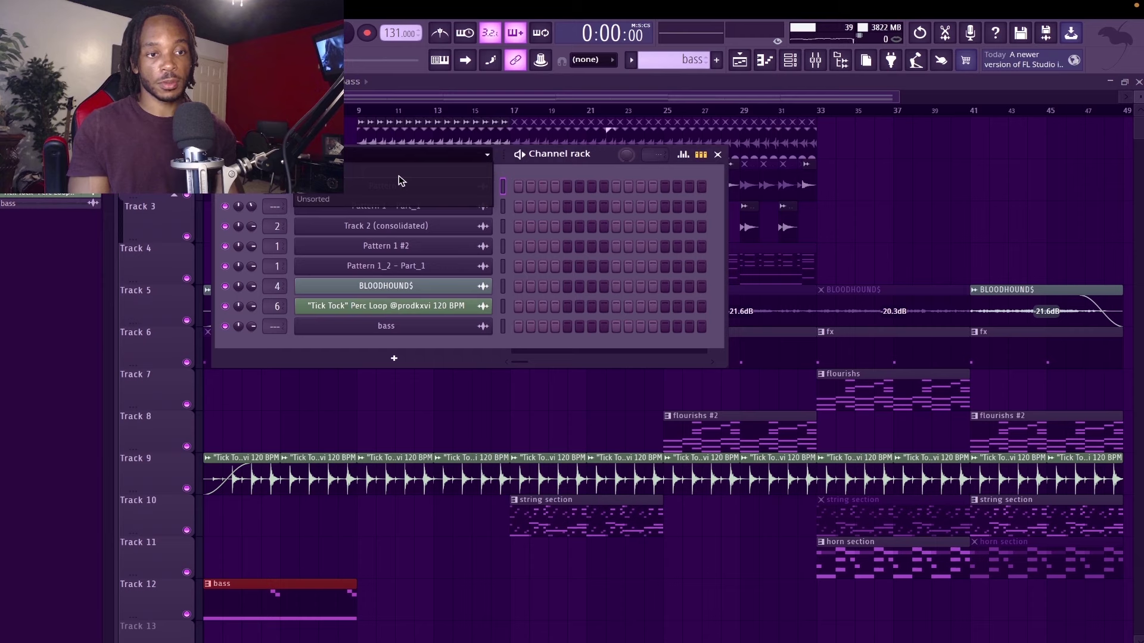
{"action": "left_click", "coordinate": [398, 176]}
{"action": "right_click", "coordinate": [430, 185]}
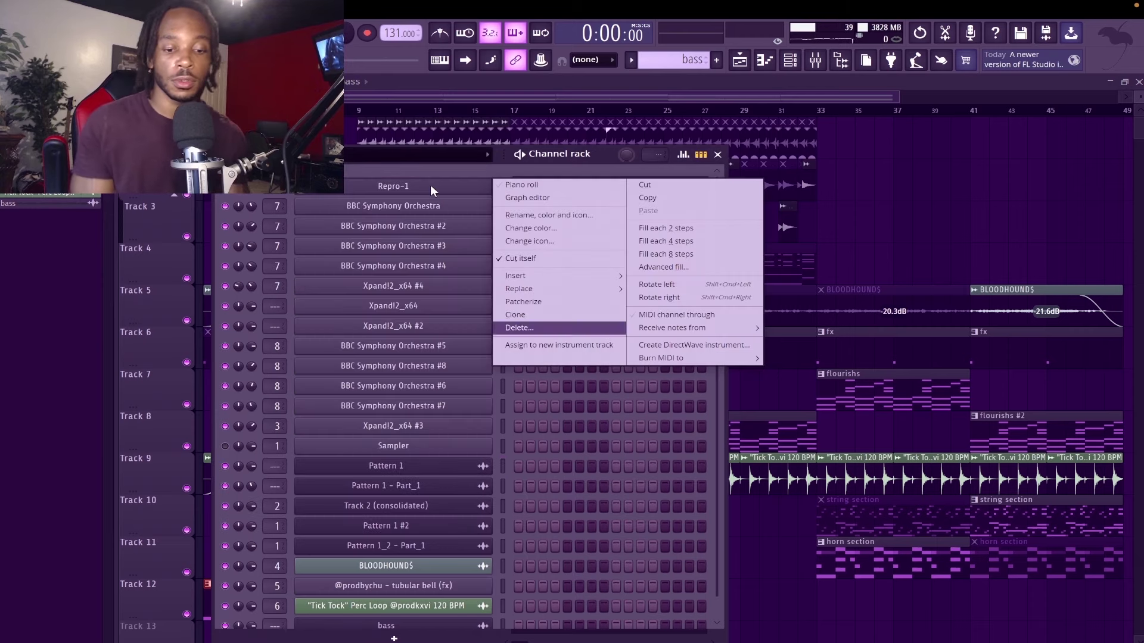
{"action": "left_click", "coordinate": [518, 328]}
Insert a new Repro-1 channel and show its preset browser.
{"action": "right_click", "coordinate": [406, 179]}
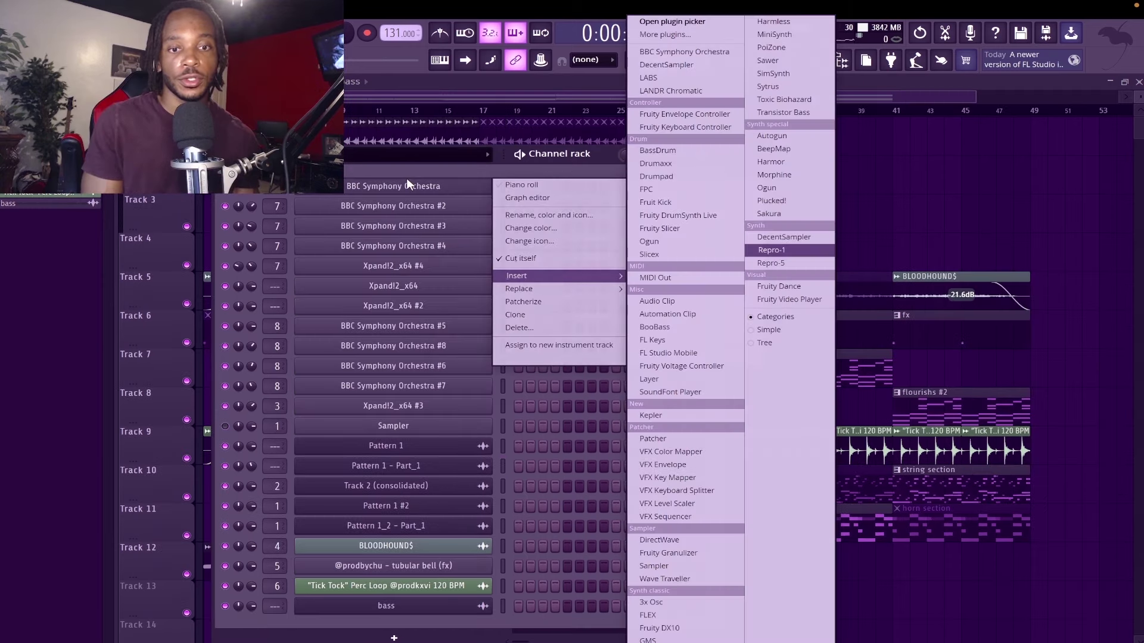
{"action": "key", "text": "Escape"}
{"action": "left_click", "coordinate": [391, 160]}
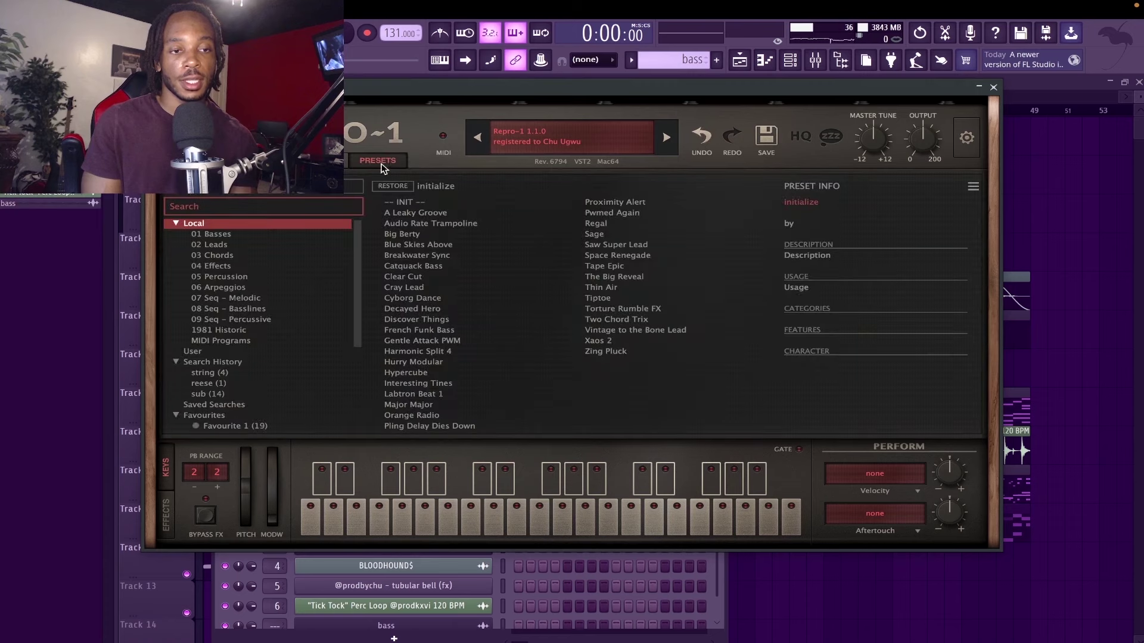
For the bass pattern at bar 41 of Track 12, draw four-bar D3 and F#3 notes plus short C#4 and C#3 notes at the end.
{"action": "left_click", "coordinate": [912, 601]}
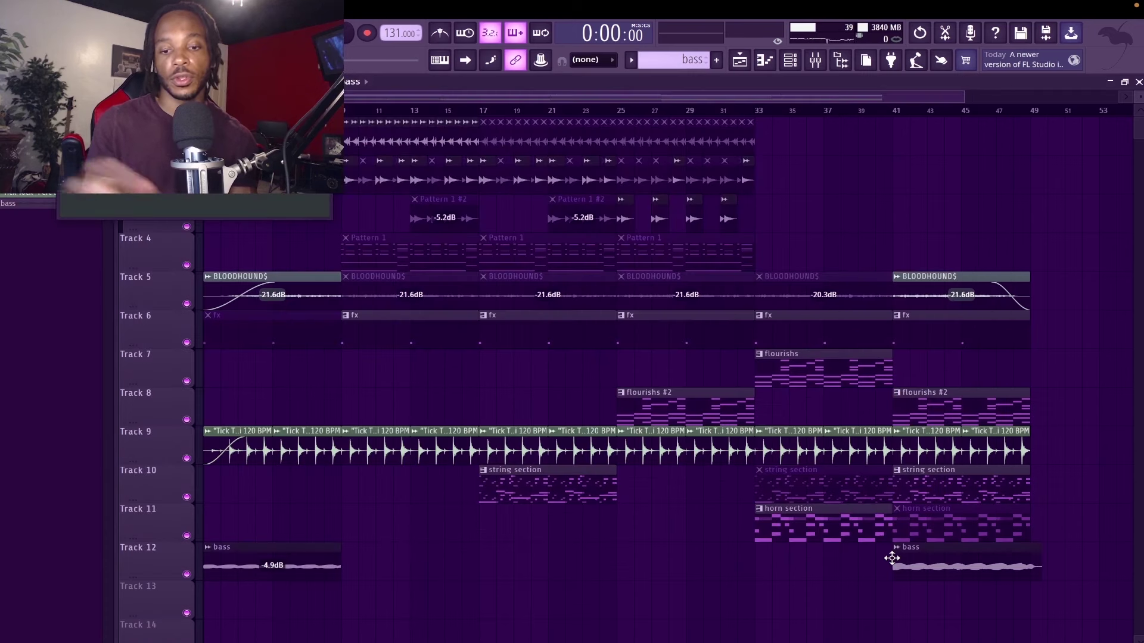
{"action": "right_click", "coordinate": [924, 556]}
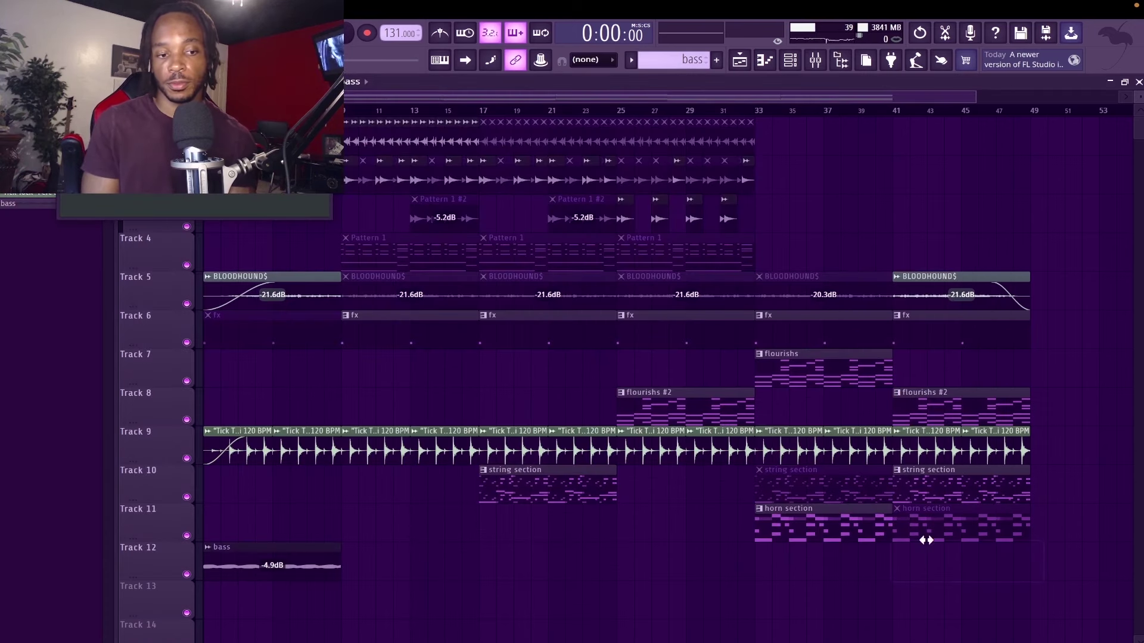
{"action": "double_click", "coordinate": [445, 221]}
{"action": "key", "text": "space"}
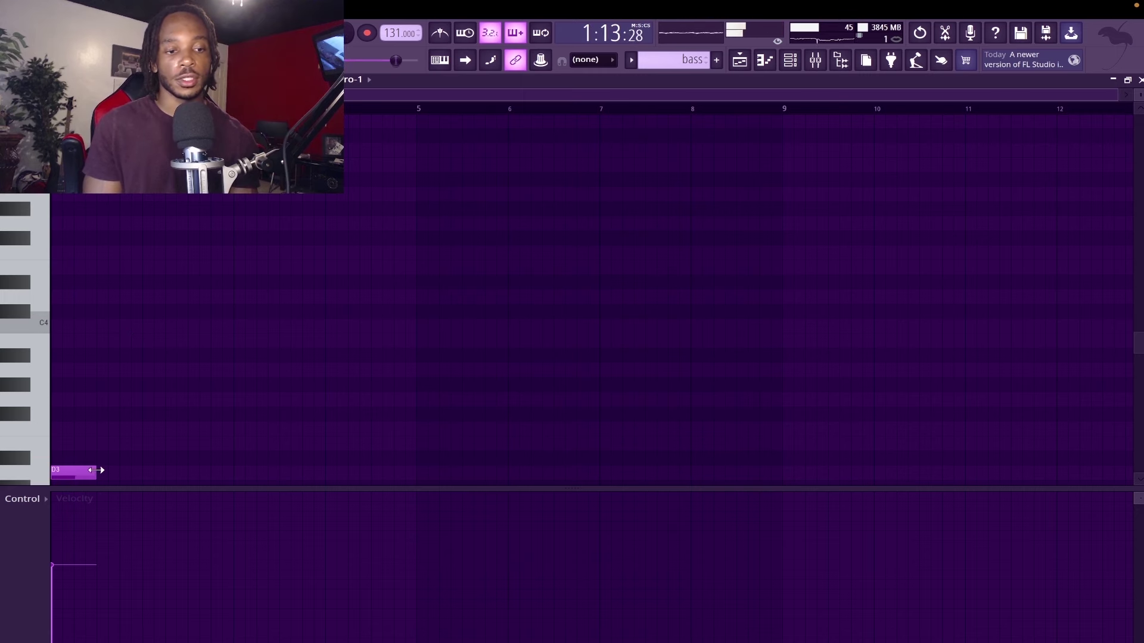
{"action": "left_click_drag", "start_coordinate": [96, 470], "coordinate": [370, 454]}
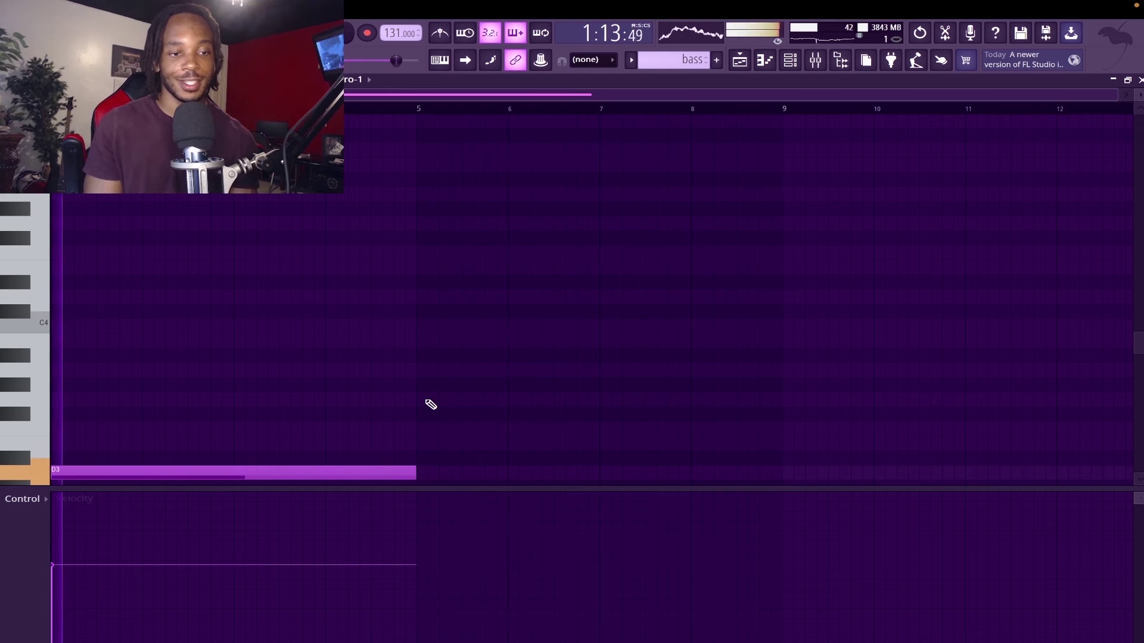
{"action": "left_click_drag", "start_coordinate": [447, 371], "coordinate": [460, 416]}
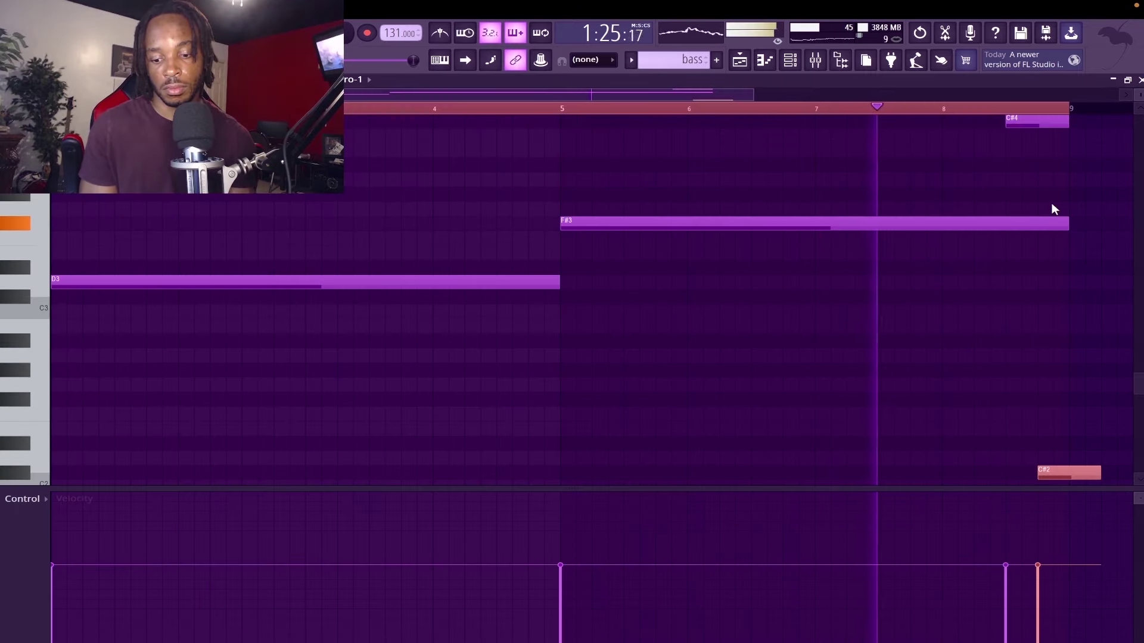
{"action": "key", "text": "ctrl+Up"}
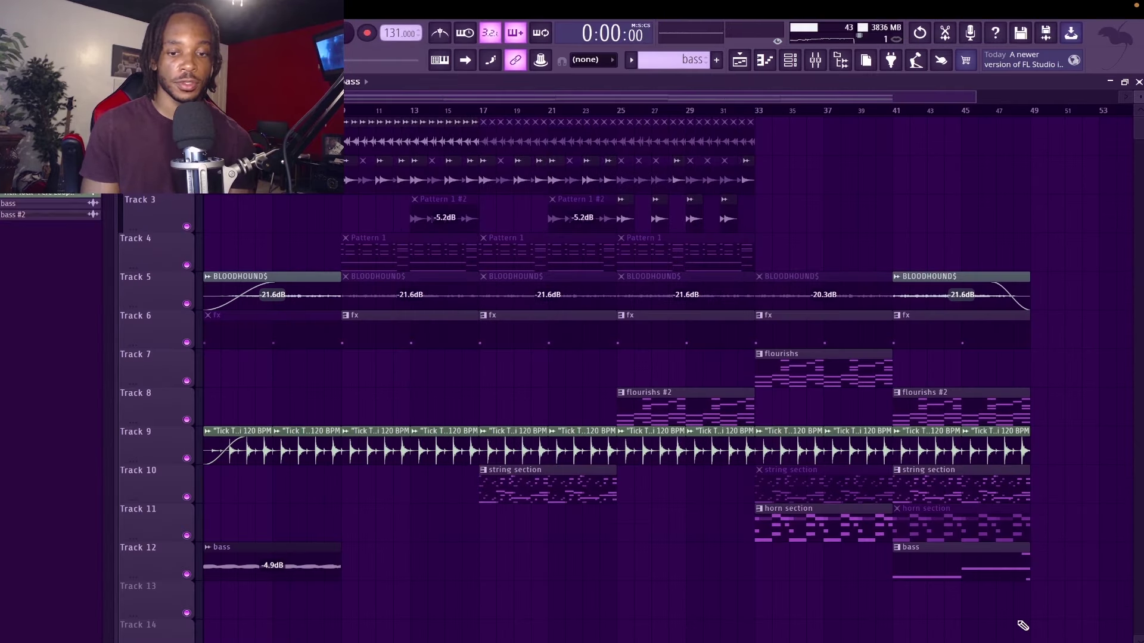
Remove the bass pattern clip at bar 41 of Track 12 and delete the new Repro-1 channel.
{"action": "right_click", "coordinate": [1003, 574]}
{"action": "left_click", "coordinate": [795, 60]}
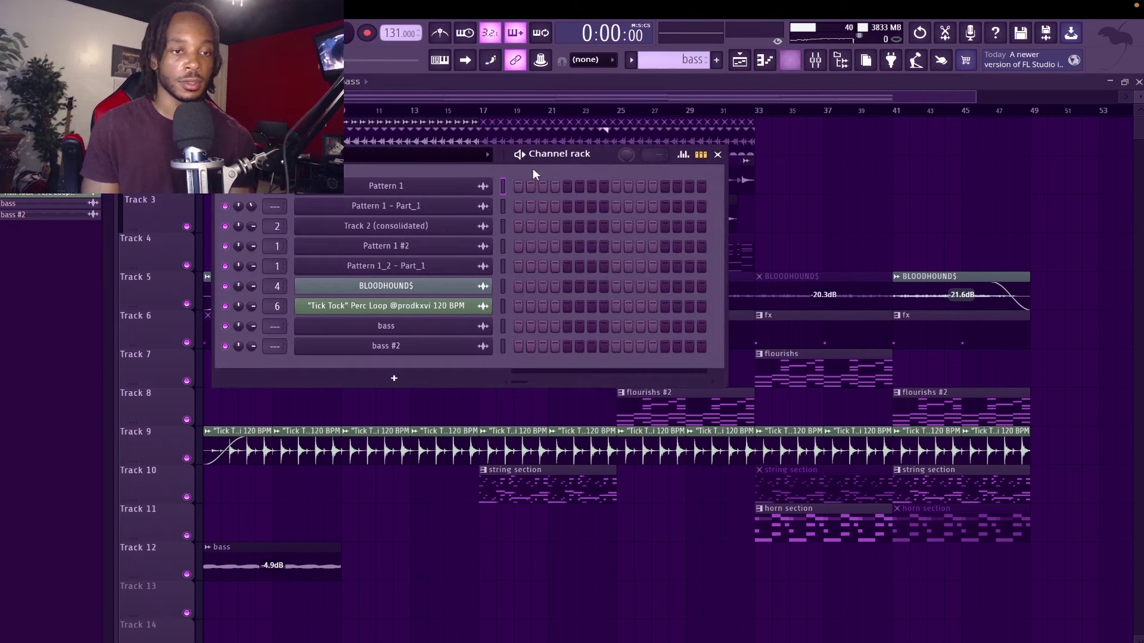
{"action": "scroll", "coordinate": [409, 170], "scroll_direction": "up", "scroll_amount": 2}
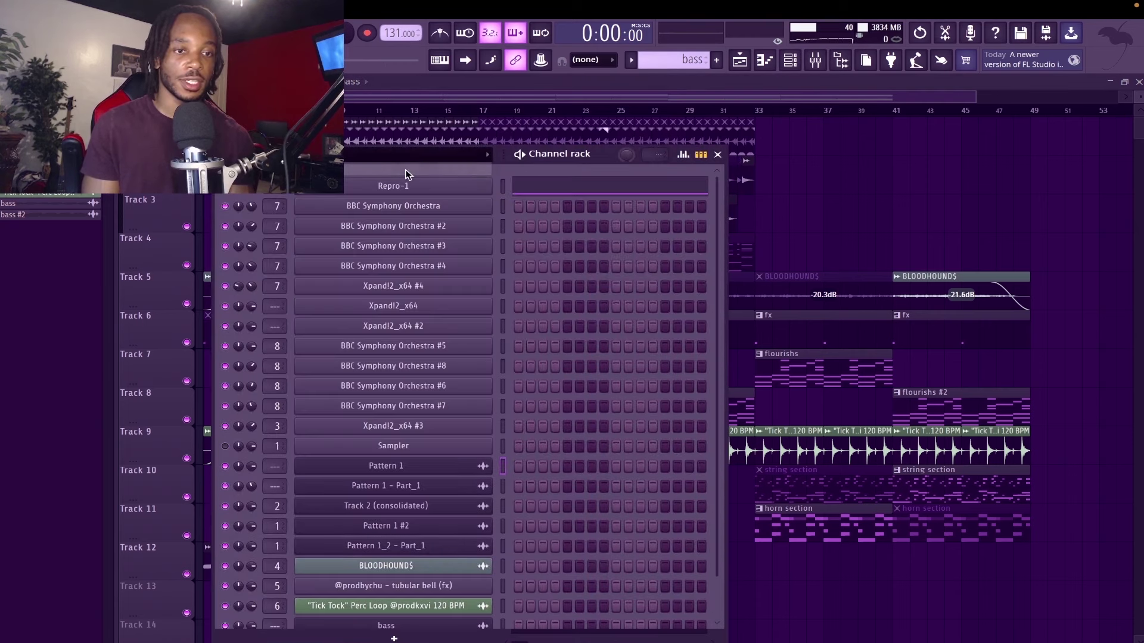
{"action": "right_click", "coordinate": [468, 188]}
{"action": "left_click", "coordinate": [497, 248]}
{"action": "key", "text": "Return"}
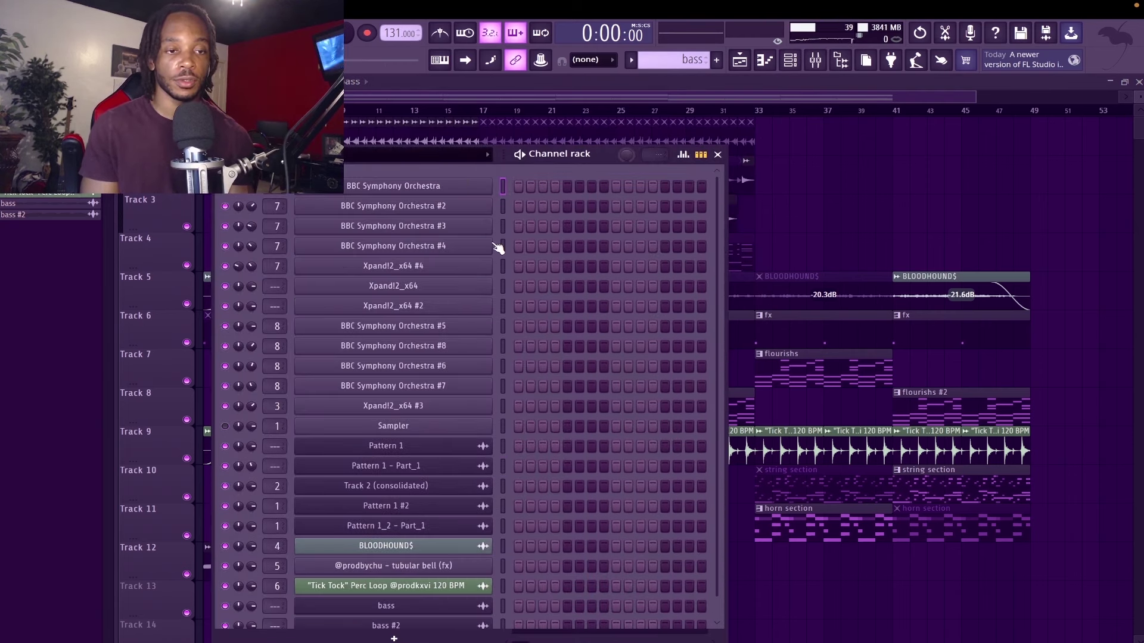
Place the "bass #2" audio clip at bar 41 on Track 12 and route both bass channels to mixer insert 11.
{"action": "left_click_drag", "start_coordinate": [10, 217], "coordinate": [893, 567]}
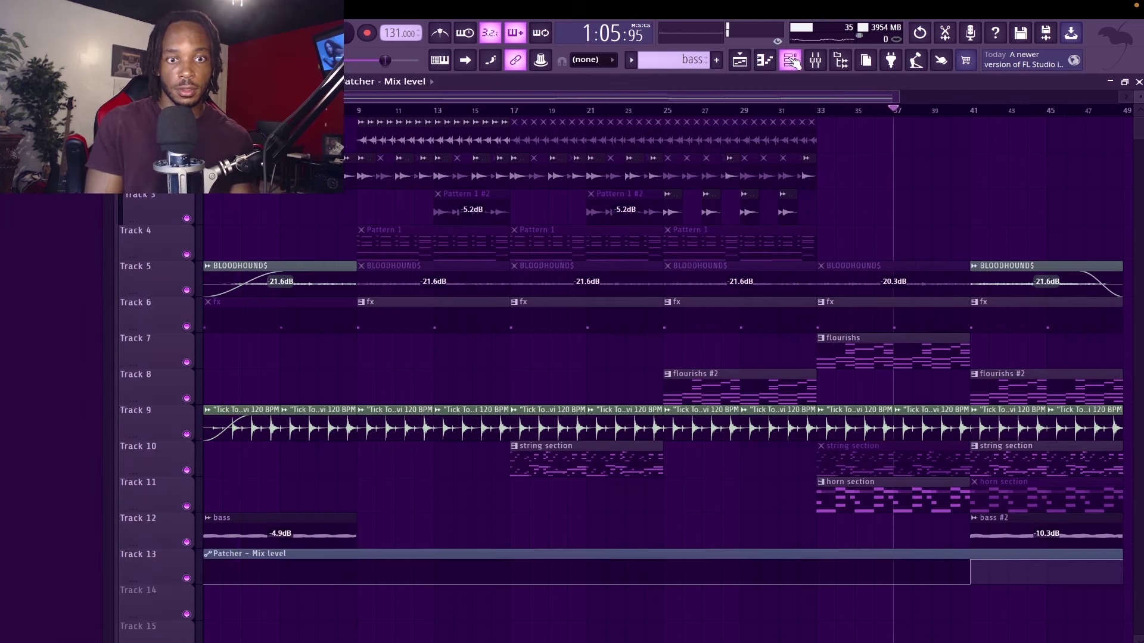
{"action": "left_click", "coordinate": [791, 61]}
{"action": "left_click", "coordinate": [430, 156]}
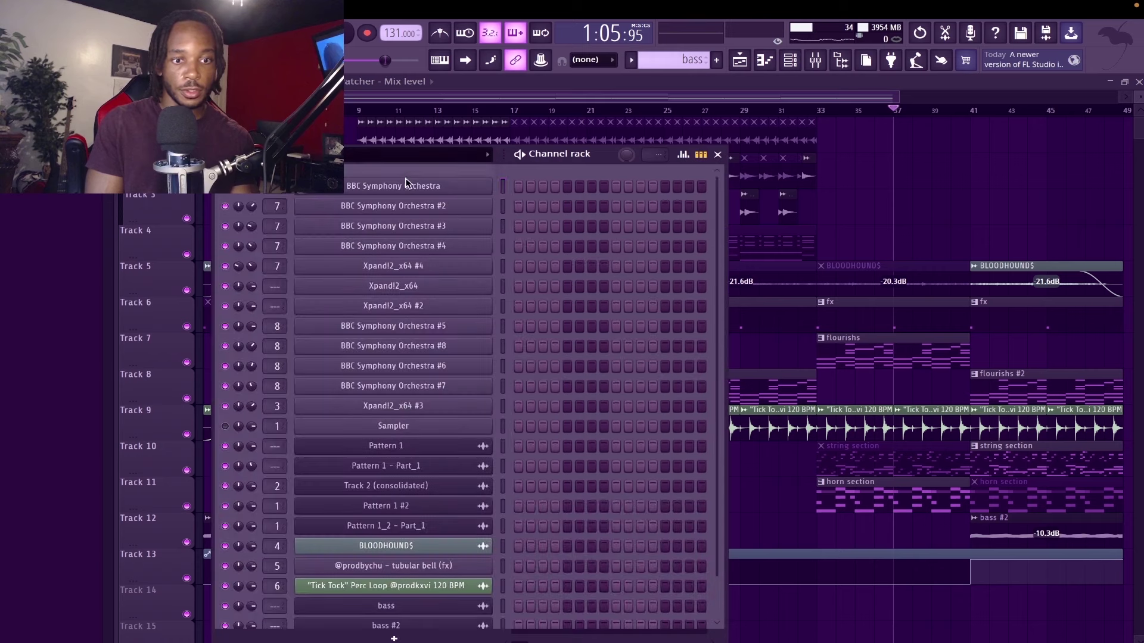
{"action": "key", "text": "F9"}
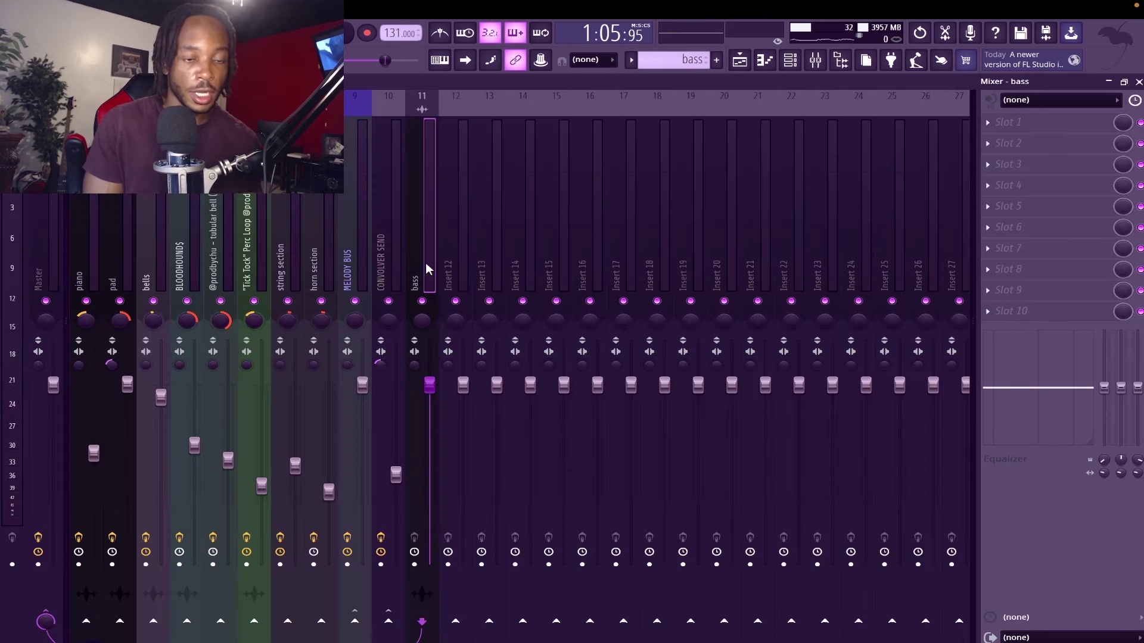
{"action": "left_click", "coordinate": [789, 60]}
Load the Drum Bus, Drum Room Verb and 808 Stereo Send mixer presets onto inserts 21, 22 and 23.
{"action": "left_click", "coordinate": [841, 59]}
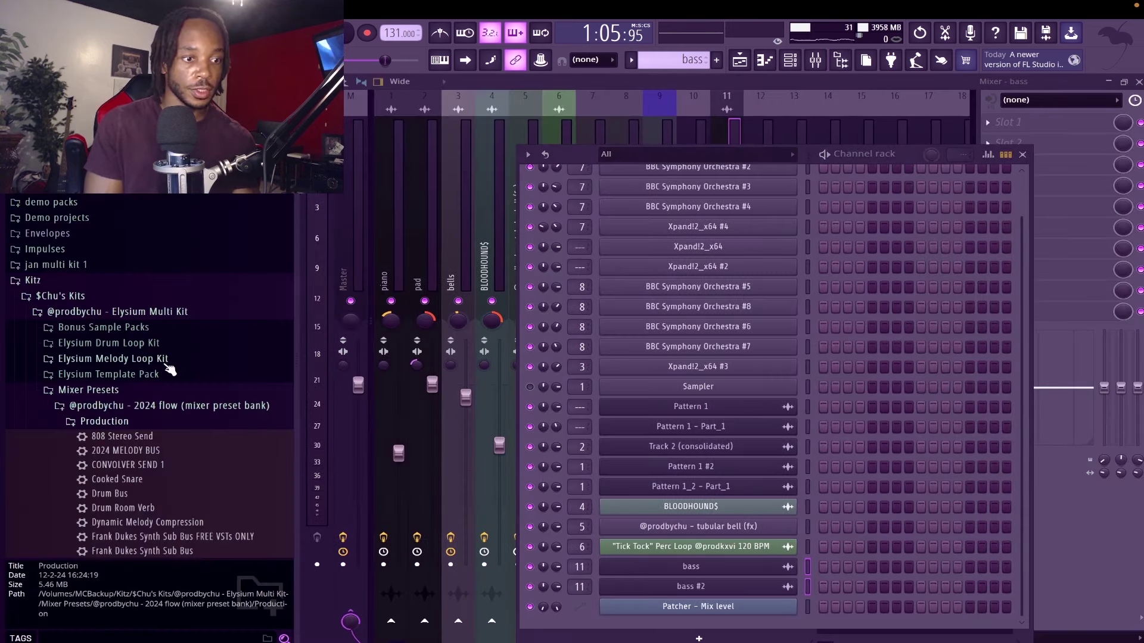
{"action": "scroll", "coordinate": [170, 370], "scroll_direction": "down", "scroll_amount": 8}
{"action": "left_click_drag", "start_coordinate": [149, 249], "coordinate": [858, 284]}
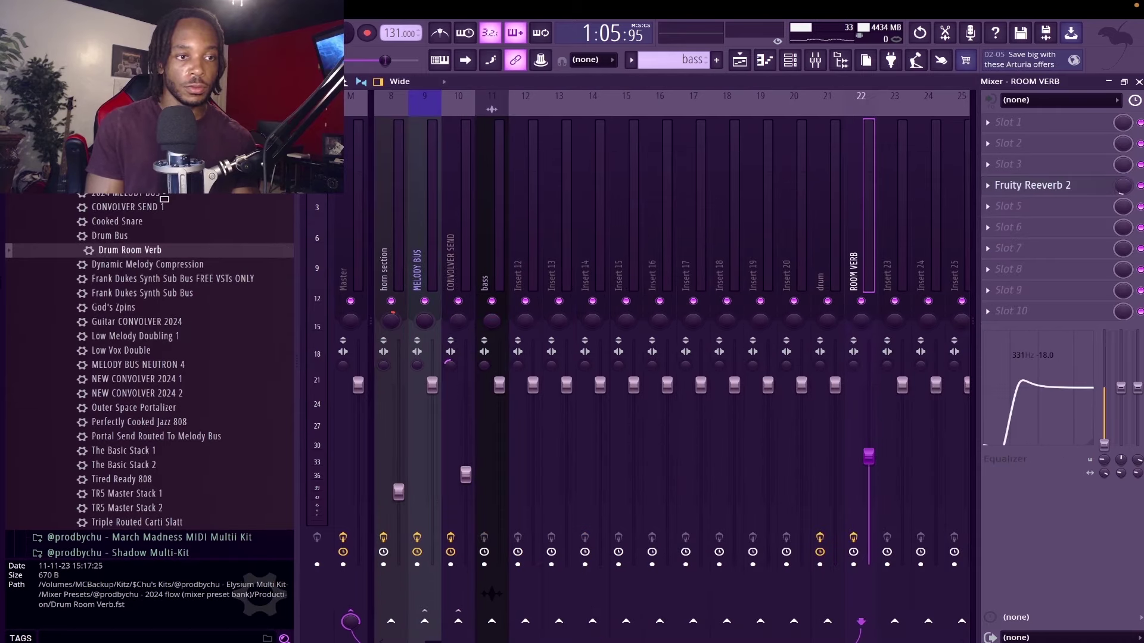
{"action": "left_click_drag", "start_coordinate": [164, 199], "coordinate": [893, 296]}
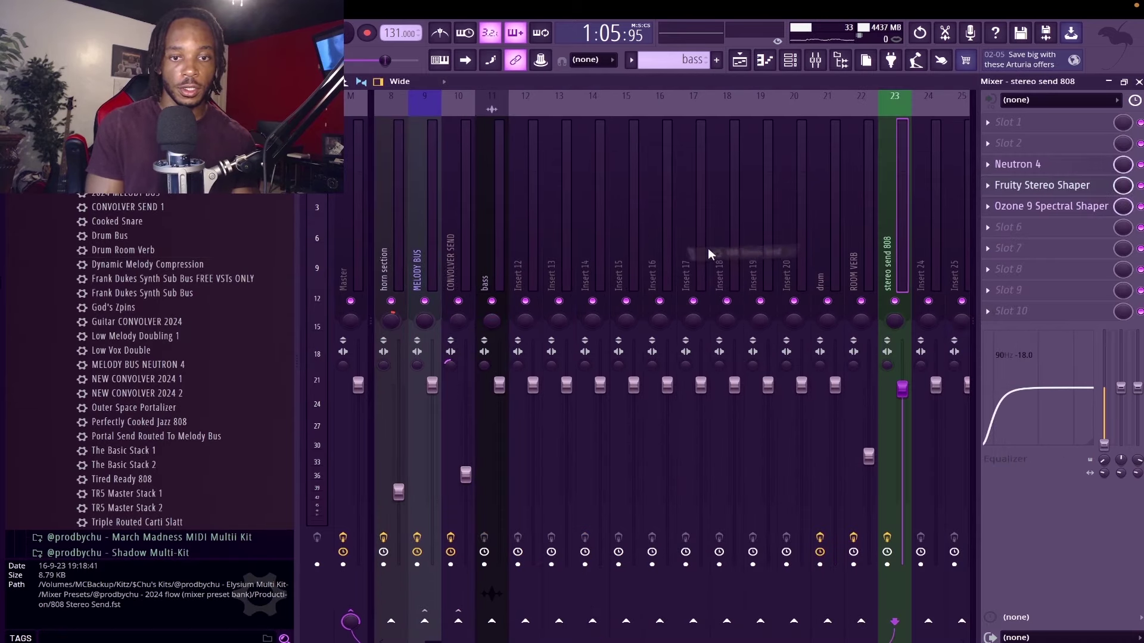
{"action": "left_click_drag", "start_coordinate": [471, 271], "coordinate": [489, 277]}
Play back the selected bars 25 to 33 and open the channel rack at the Utopia (808) channel.
{"action": "key", "text": "space"}
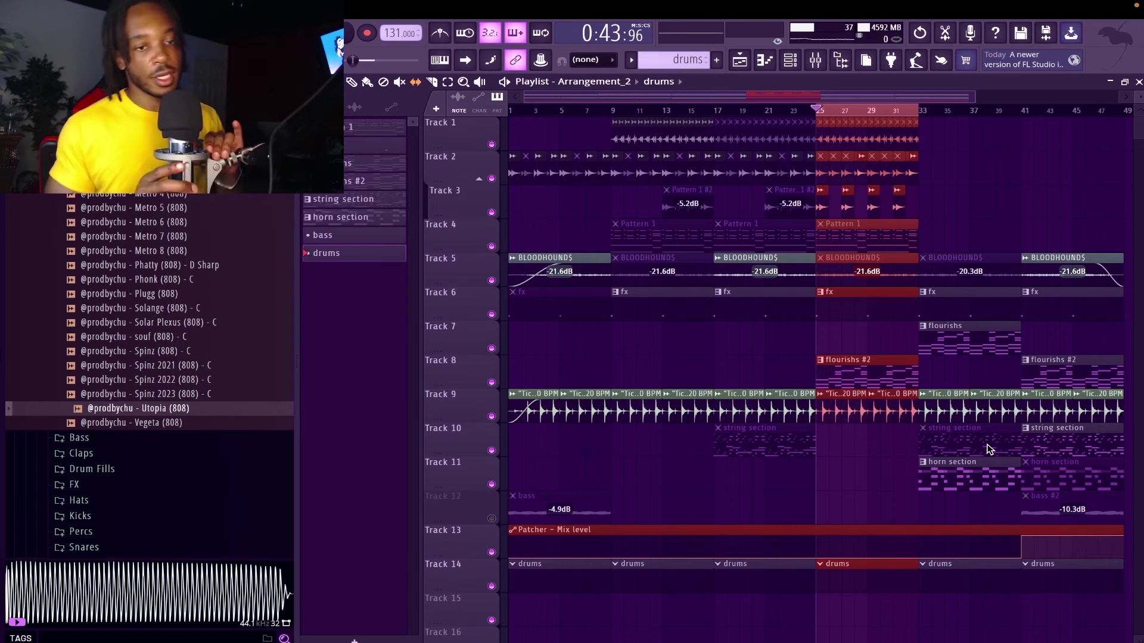
{"action": "key", "text": "space"}
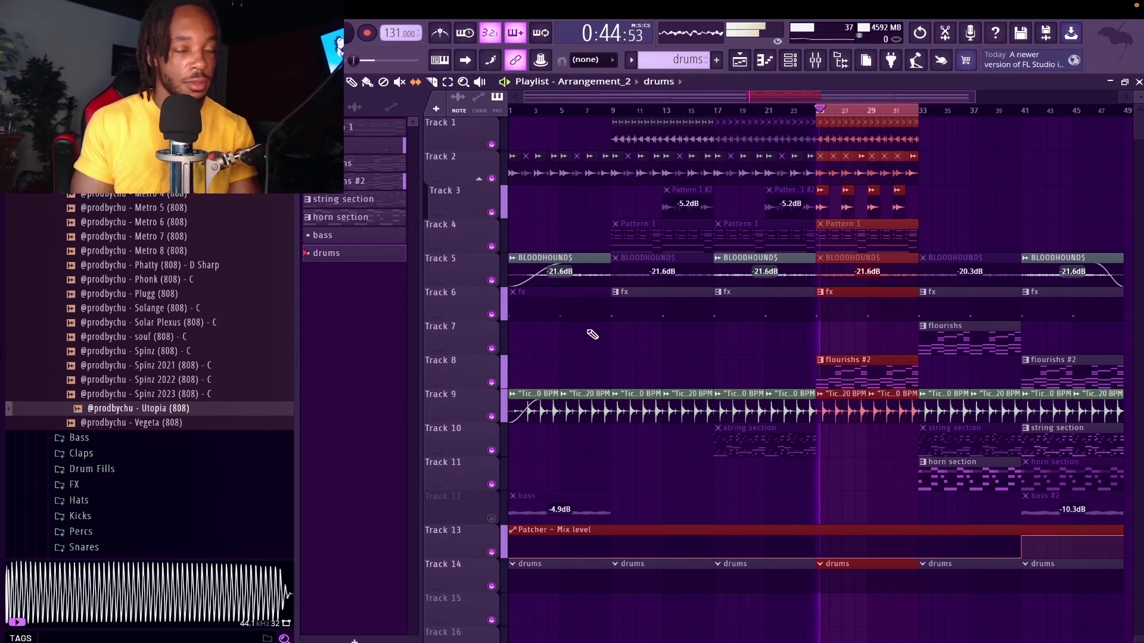
{"action": "left_click", "coordinate": [814, 62]}
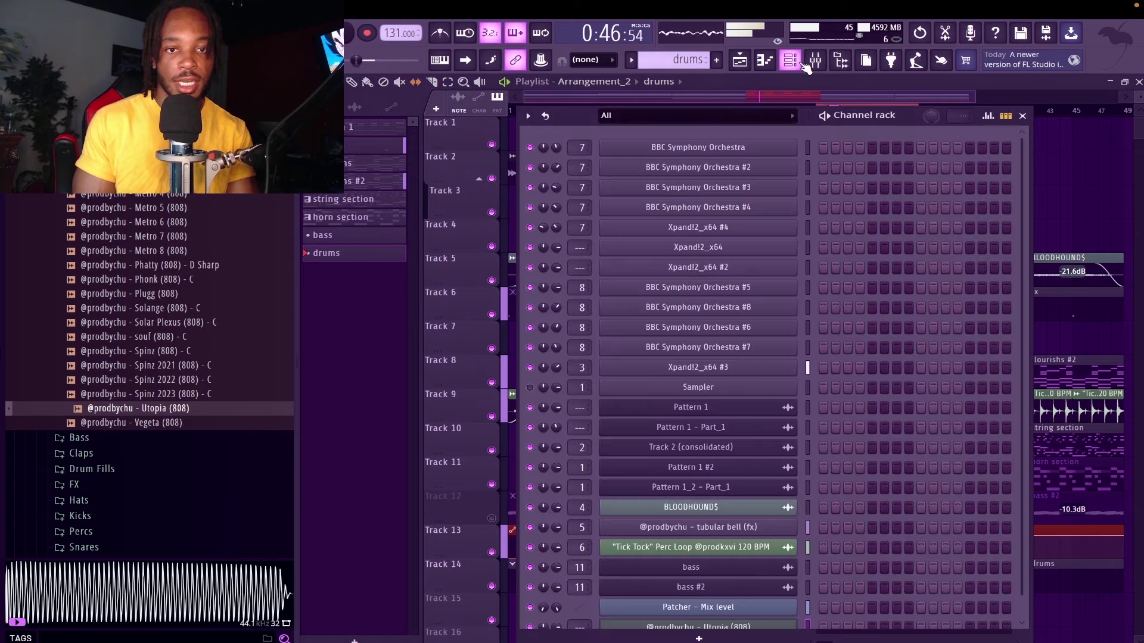
{"action": "key", "text": "space"}
{"action": "scroll", "coordinate": [835, 160], "scroll_direction": "down", "scroll_amount": 1}
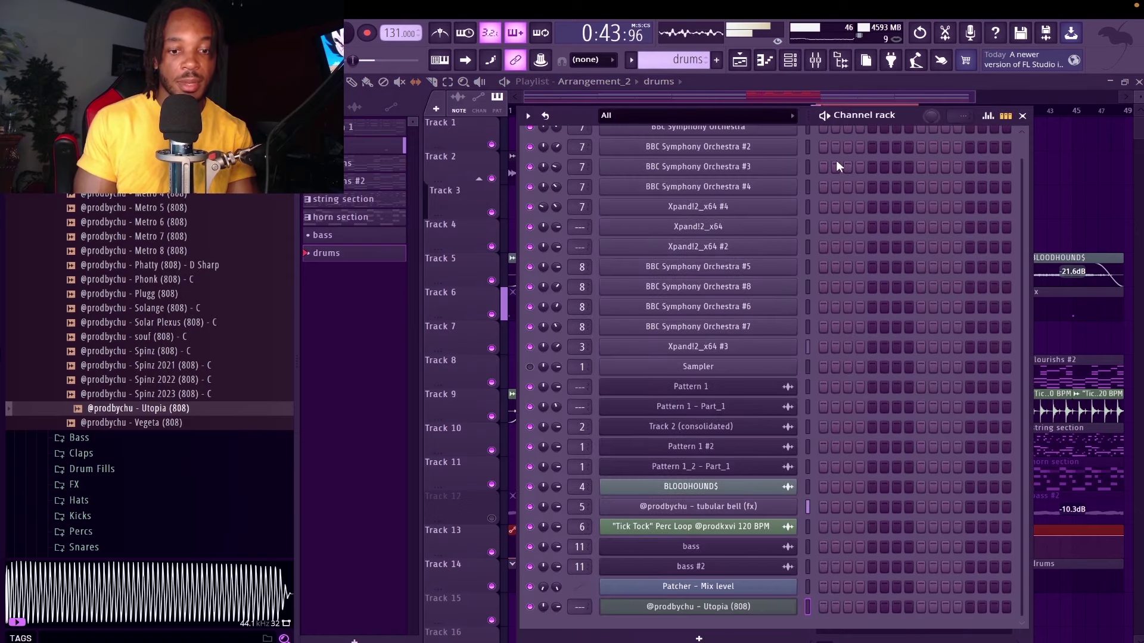
Place F#5 notes for the Utopia (808) on beats 1 and 4 of bar 1 and beats 3 and 4 of bar 2.
{"action": "right_click", "coordinate": [798, 485]}
{"action": "left_click", "coordinate": [826, 461]}
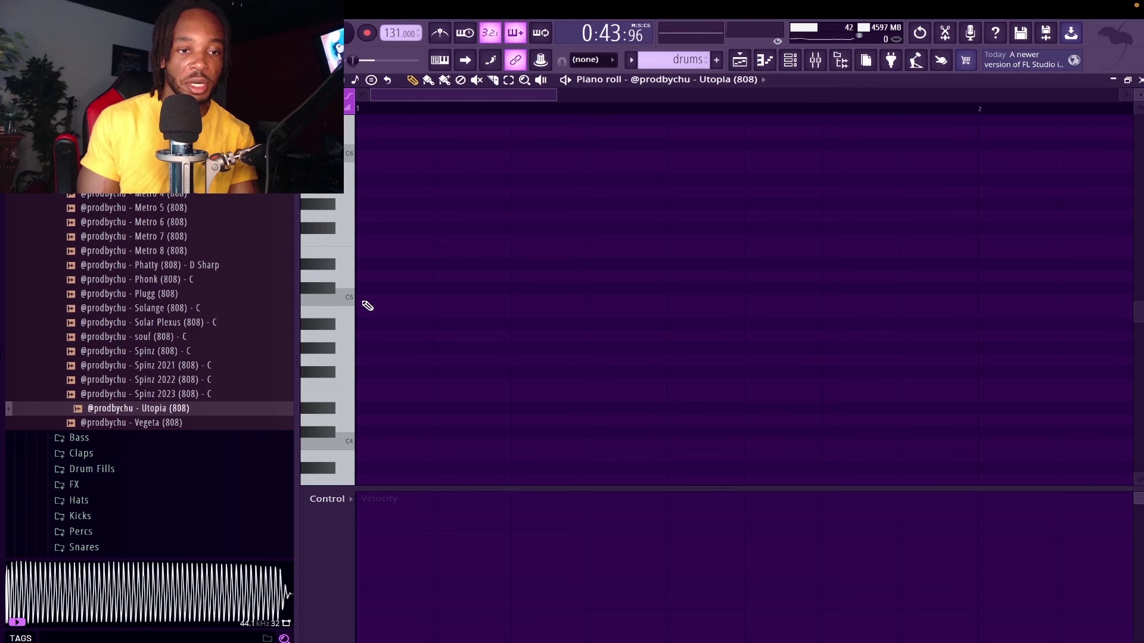
{"action": "left_click", "coordinate": [366, 301]}
{"action": "key", "text": "space"}
{"action": "scroll", "coordinate": [721, 238], "scroll_direction": "down", "scroll_amount": 2}
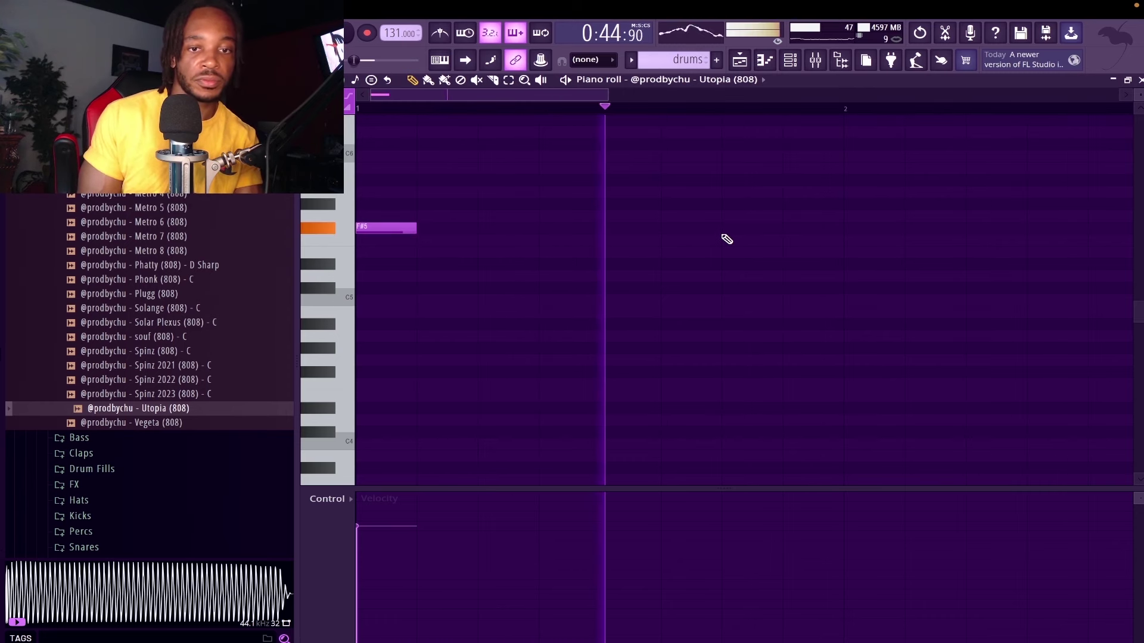
{"action": "left_click", "coordinate": [720, 233]}
{"action": "scroll", "coordinate": [721, 233], "scroll_direction": "down", "scroll_amount": 2}
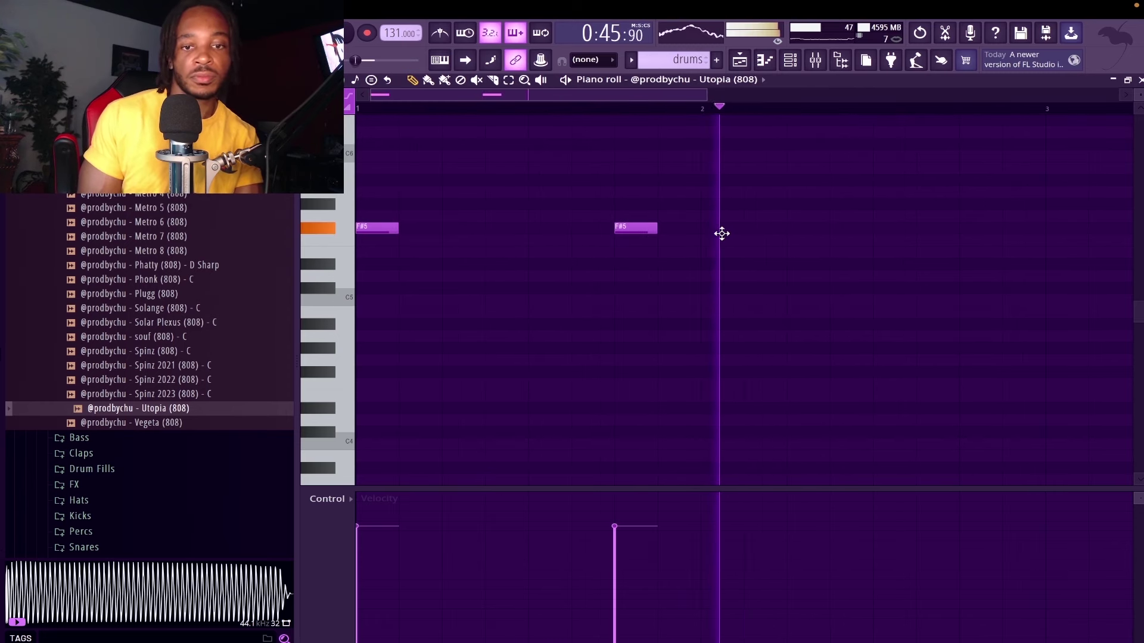
{"action": "left_click", "coordinate": [873, 231]}
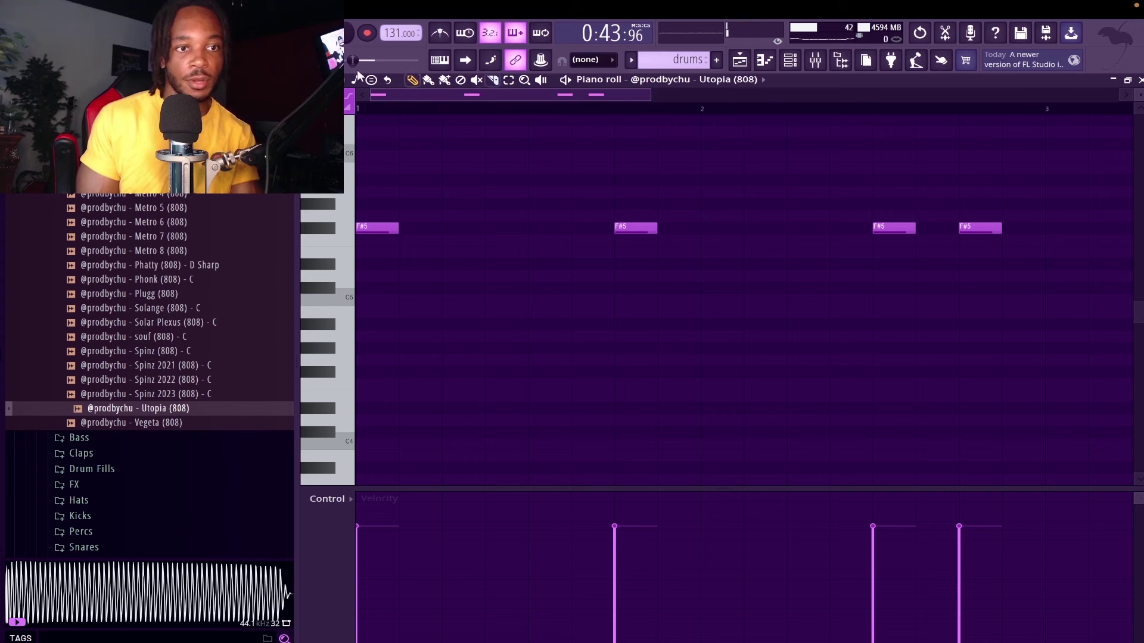
Chop the last F#5 note of bar 2 into three shorter notes with falling velocities and mute the middle one.
{"action": "left_click", "coordinate": [333, 80]}
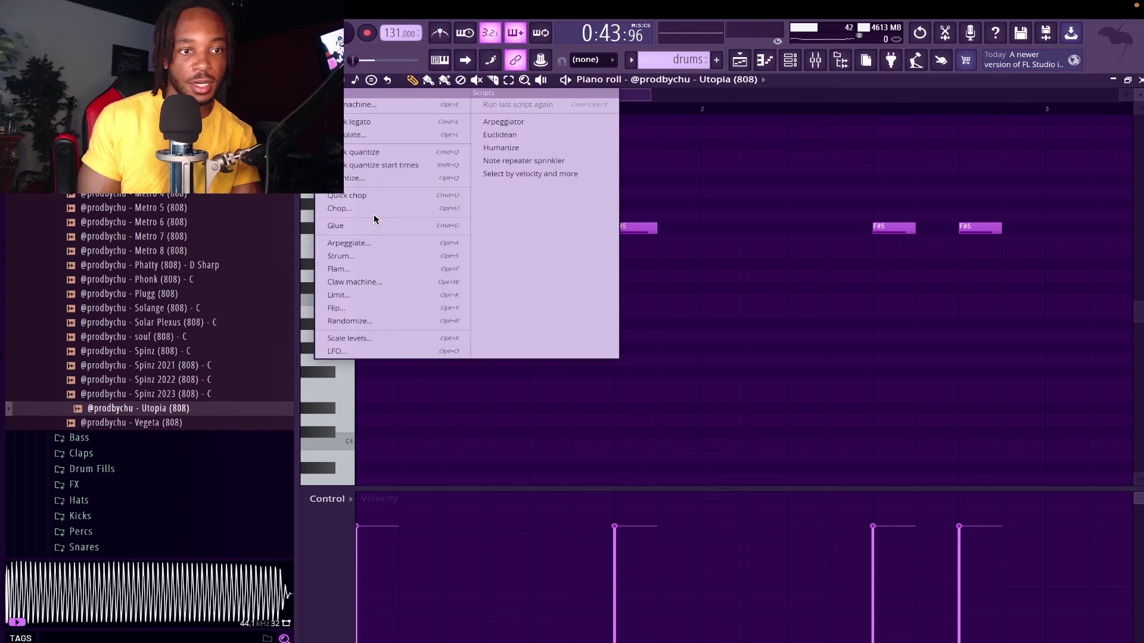
{"action": "left_click", "coordinate": [583, 106]}
{"action": "scroll", "coordinate": [1021, 273], "scroll_direction": "down", "scroll_amount": 4}
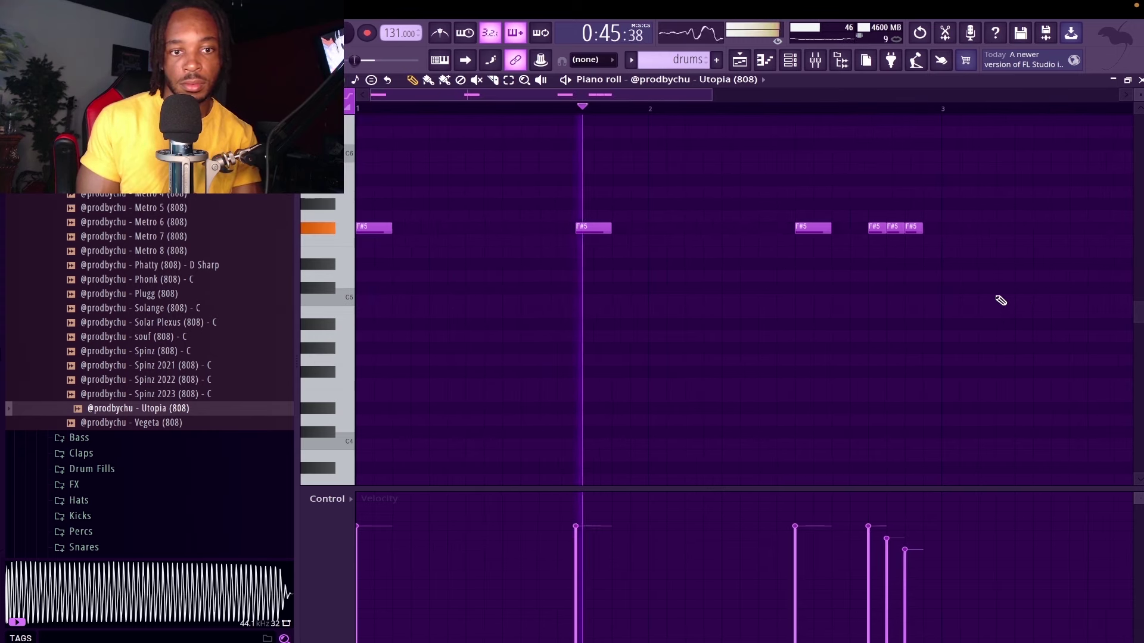
{"action": "key", "text": "t"}
{"action": "left_click", "coordinate": [840, 229]}
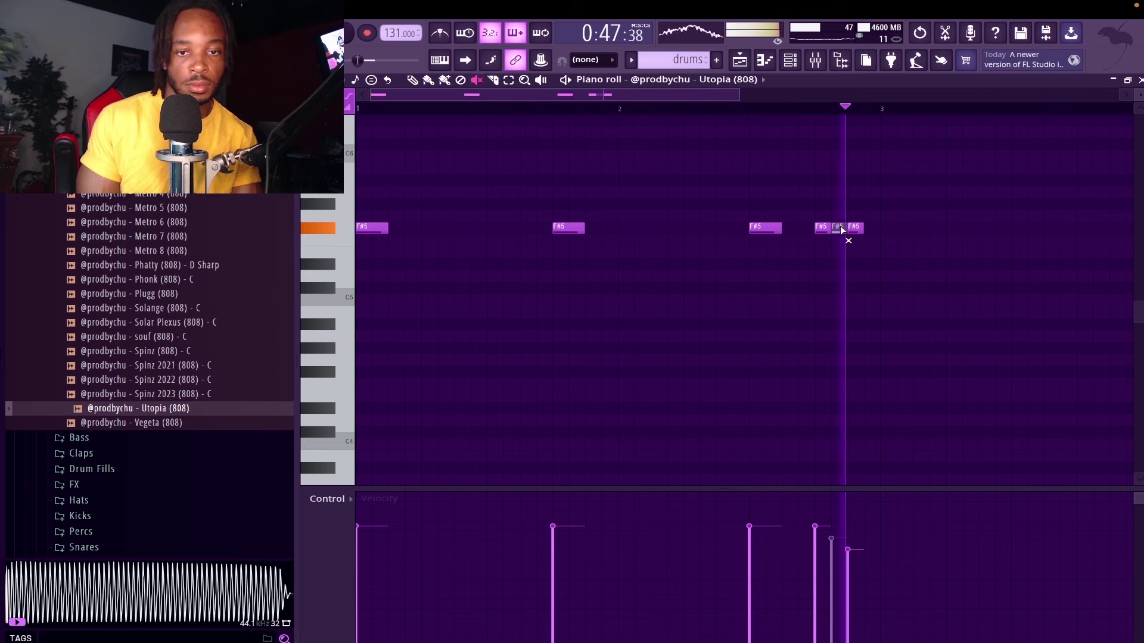
{"action": "key", "text": "space"}
{"action": "key", "text": "p"}
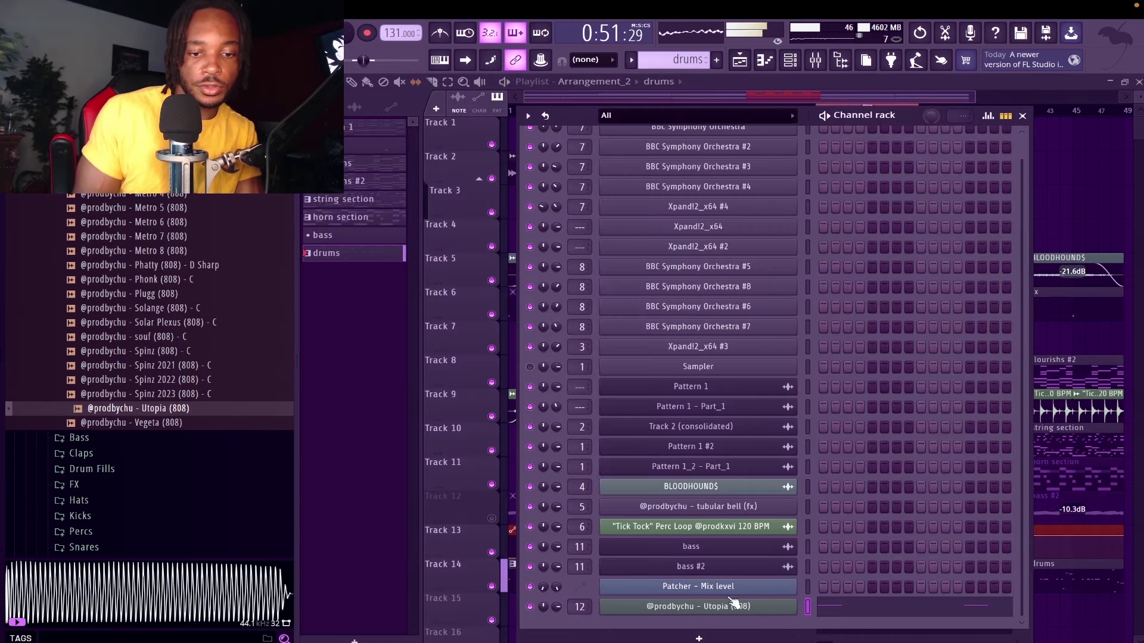
Set the Utopia (808) channel's volume envelope to full hold with no decay, sustain or release.
{"action": "left_click", "coordinate": [727, 606]}
{"action": "left_click", "coordinate": [396, 171]}
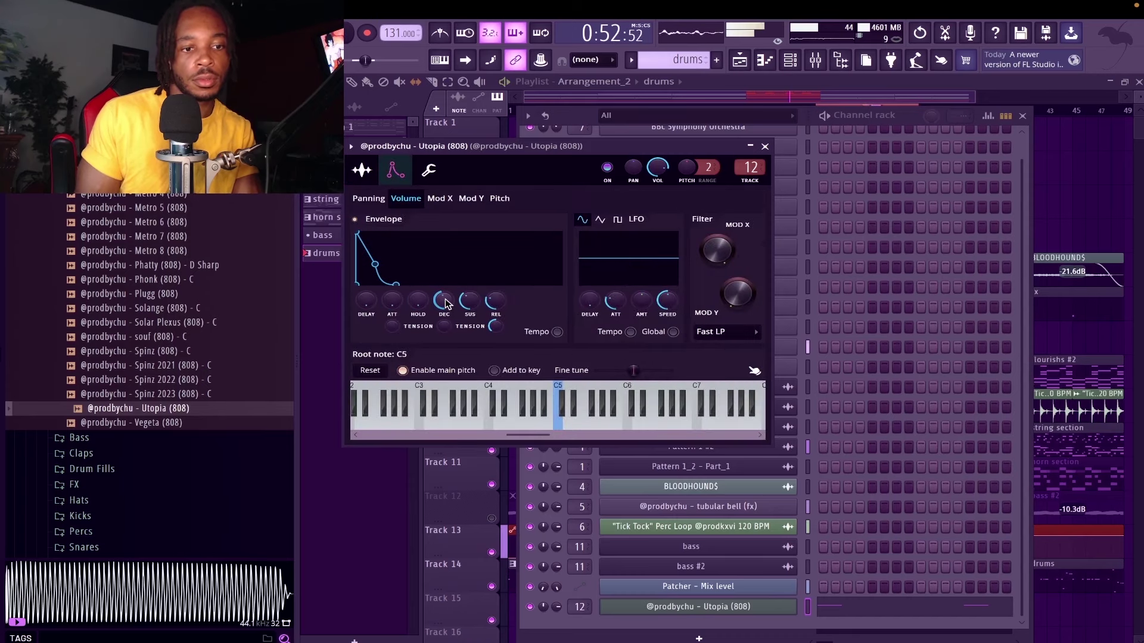
{"action": "left_click_drag", "start_coordinate": [444, 301], "coordinate": [418, 268]}
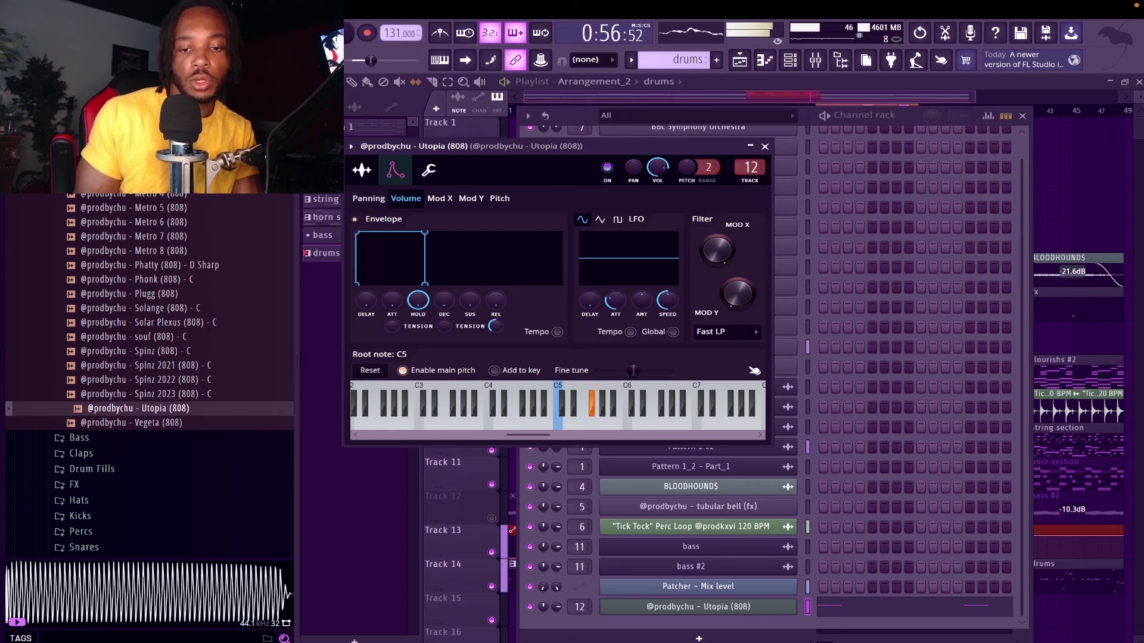
{"action": "key", "text": "F7"}
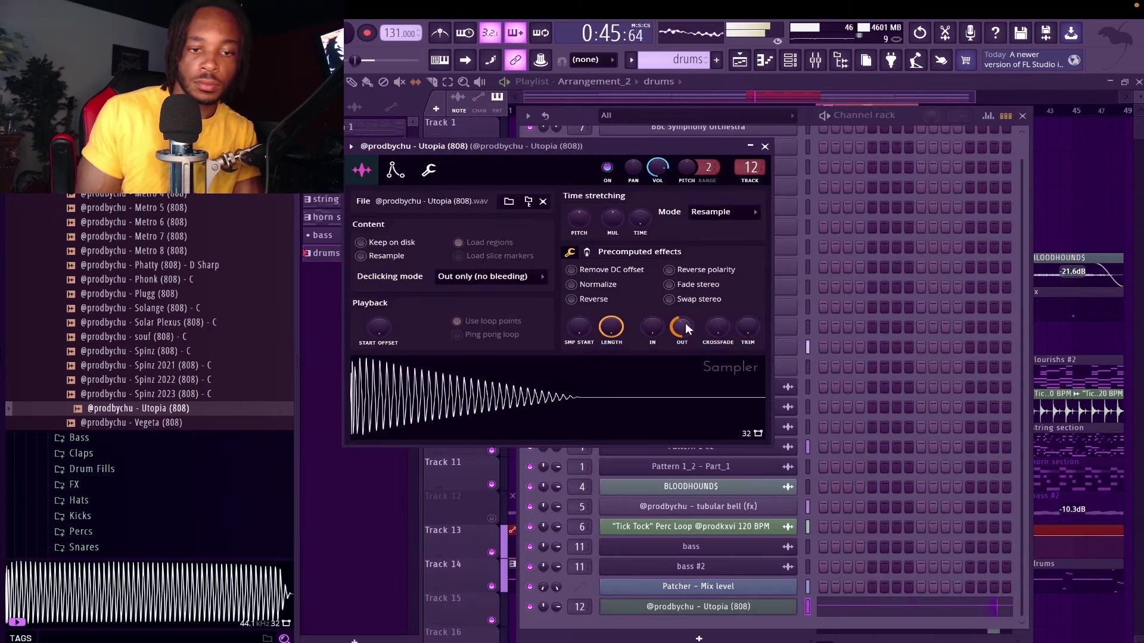
Lengthen the fade-out of the Utopia (808) sample and play the loop to hear it.
{"action": "left_click_drag", "start_coordinate": [685, 325], "coordinate": [685, 313]}
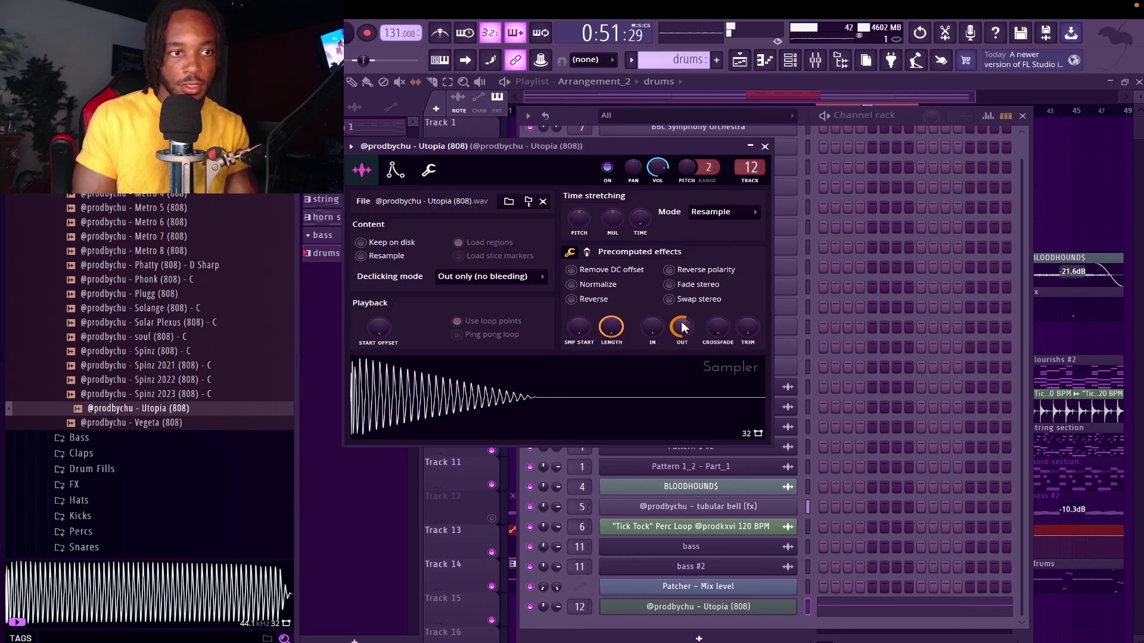
{"action": "left_click", "coordinate": [586, 253]}
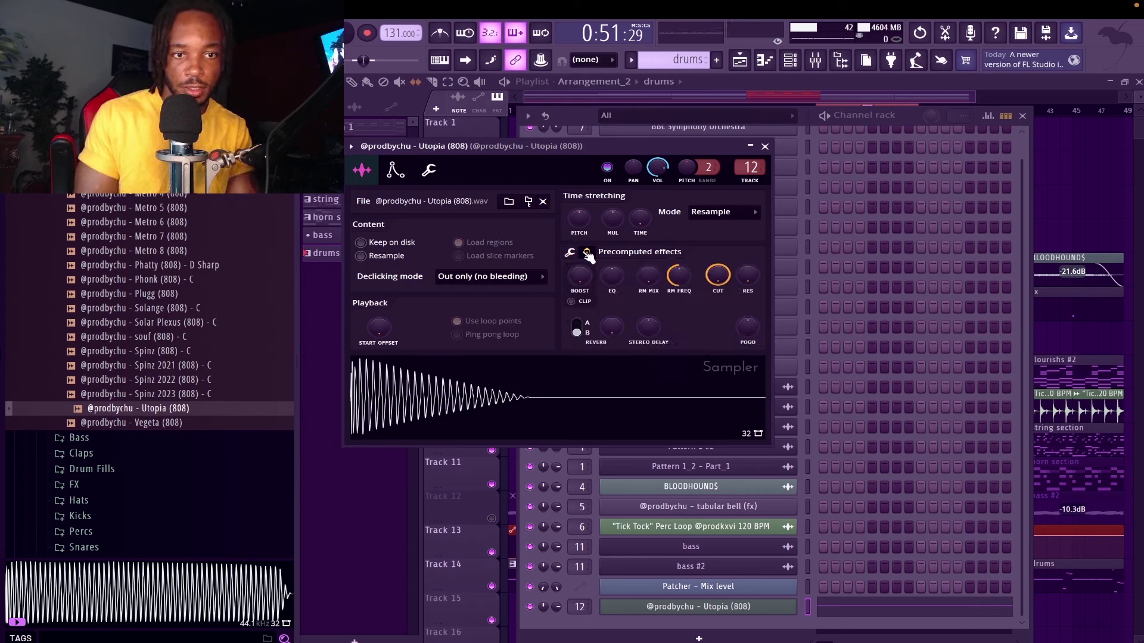
{"action": "left_click", "coordinate": [571, 253]}
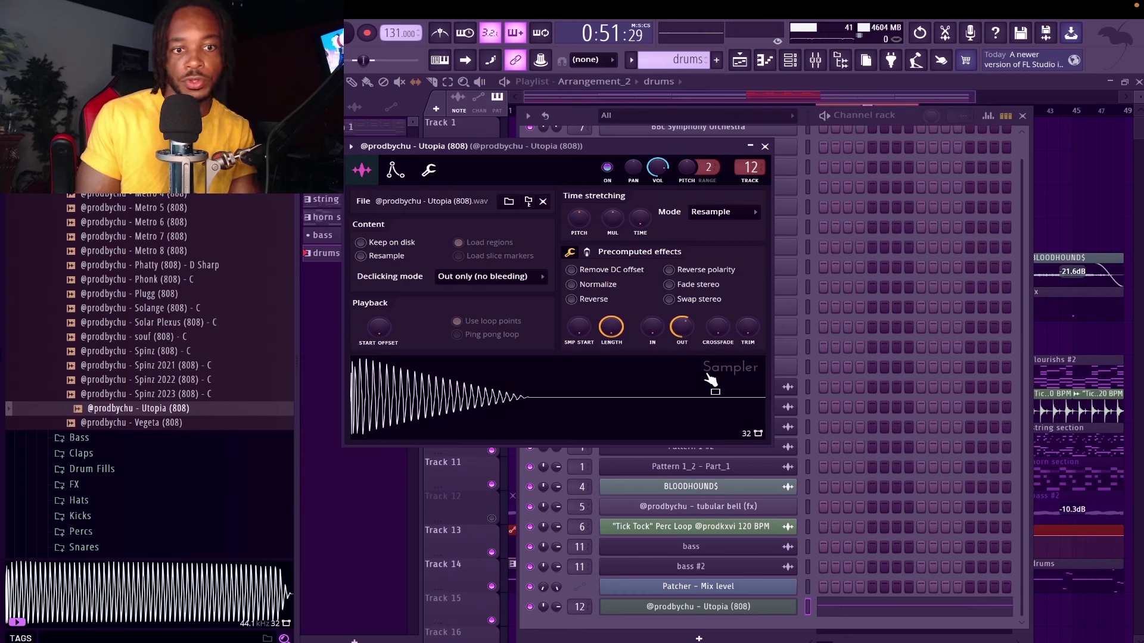
{"action": "key", "text": "space"}
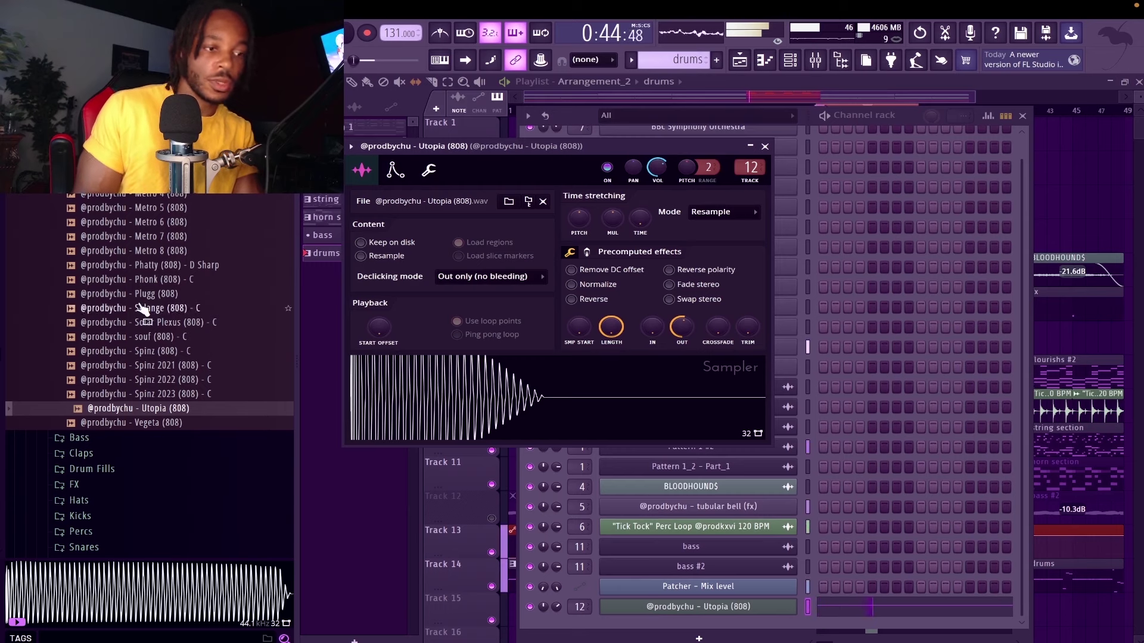
Audition Metro snares in the Centerfold 4 Snares folder and load Metro 1 (Snare) into a new channel.
{"action": "scroll", "coordinate": [95, 530], "scroll_direction": "down", "scroll_amount": 3}
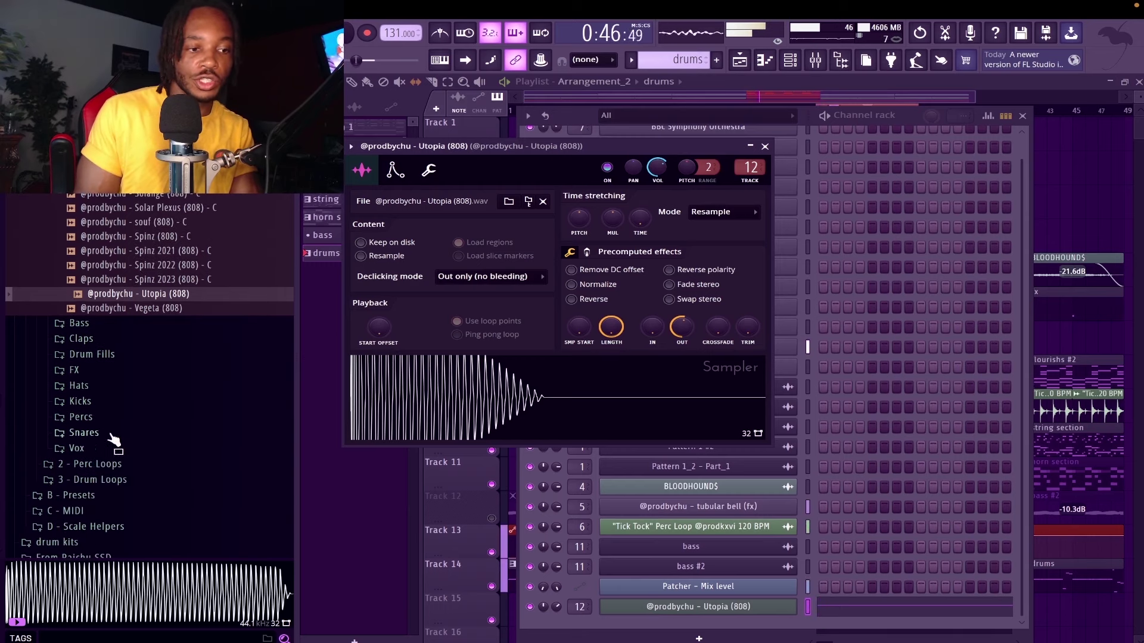
{"action": "scroll", "coordinate": [113, 439], "scroll_direction": "up", "scroll_amount": 8}
{"action": "left_click", "coordinate": [66, 182]}
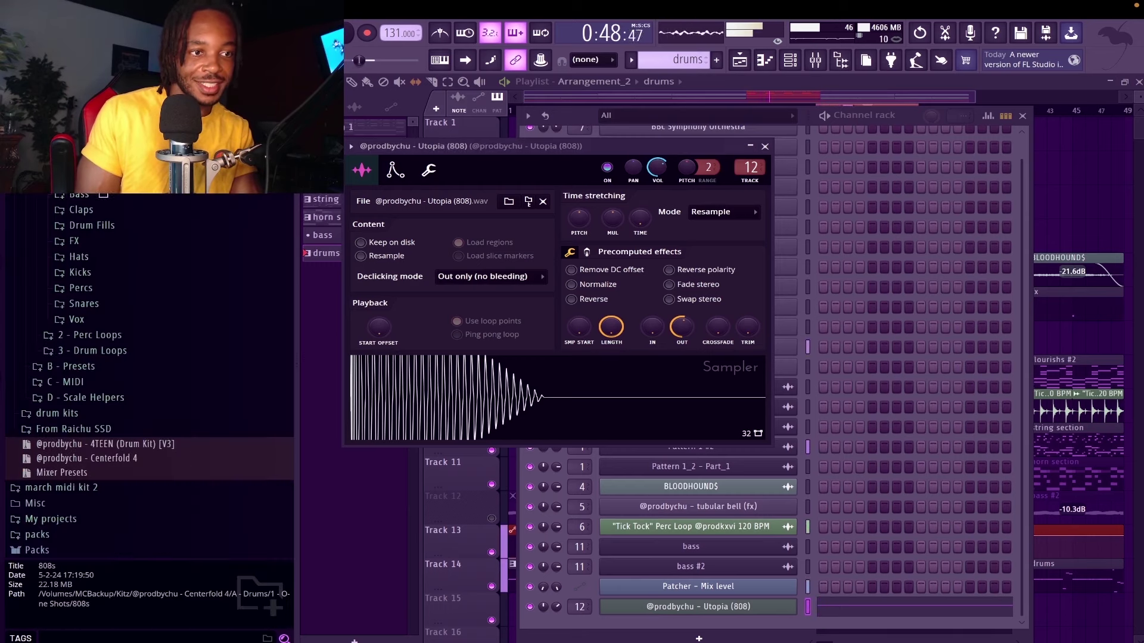
{"action": "left_click", "coordinate": [104, 300]}
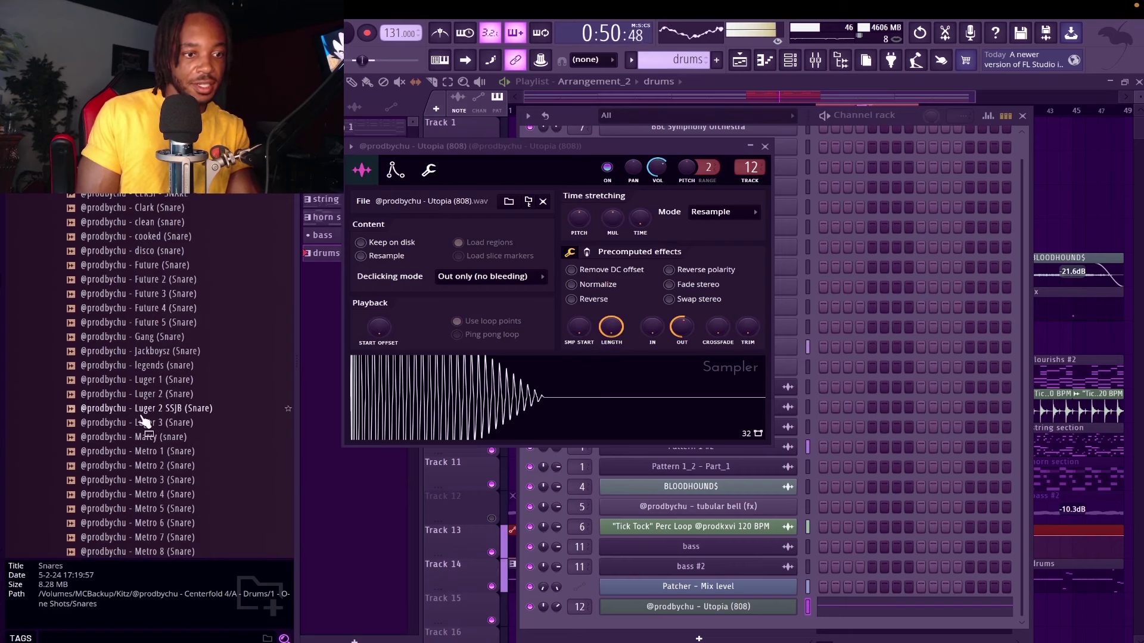
{"action": "left_click", "coordinate": [140, 451]}
{"action": "left_click", "coordinate": [148, 479]}
{"action": "left_click", "coordinate": [146, 456]}
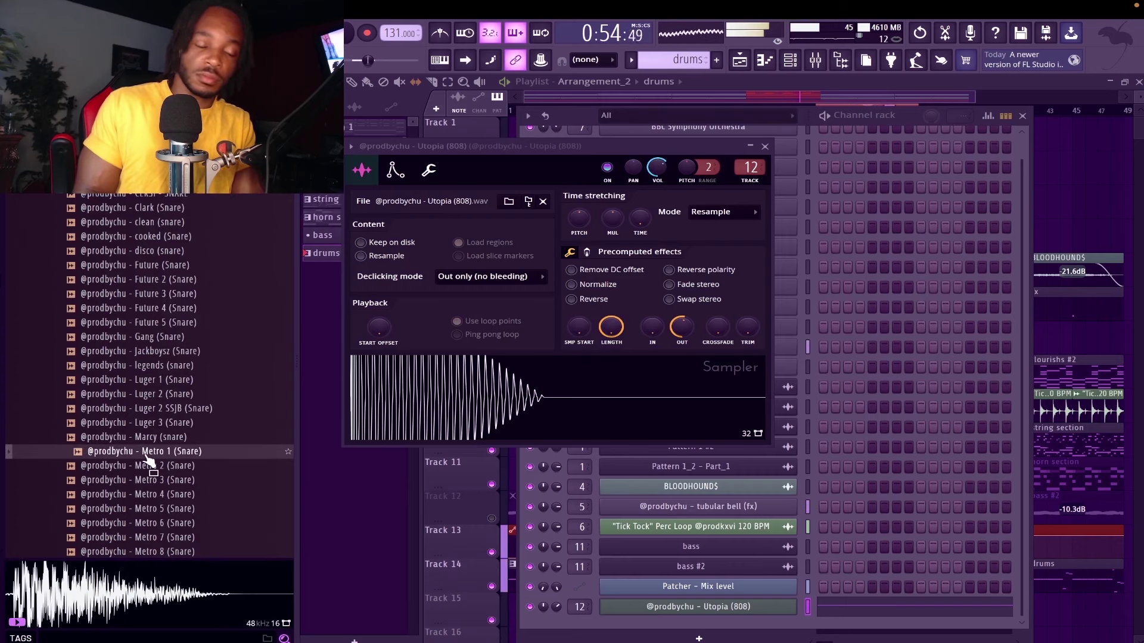
{"action": "right_click", "coordinate": [146, 457]}
{"action": "left_click", "coordinate": [187, 381]}
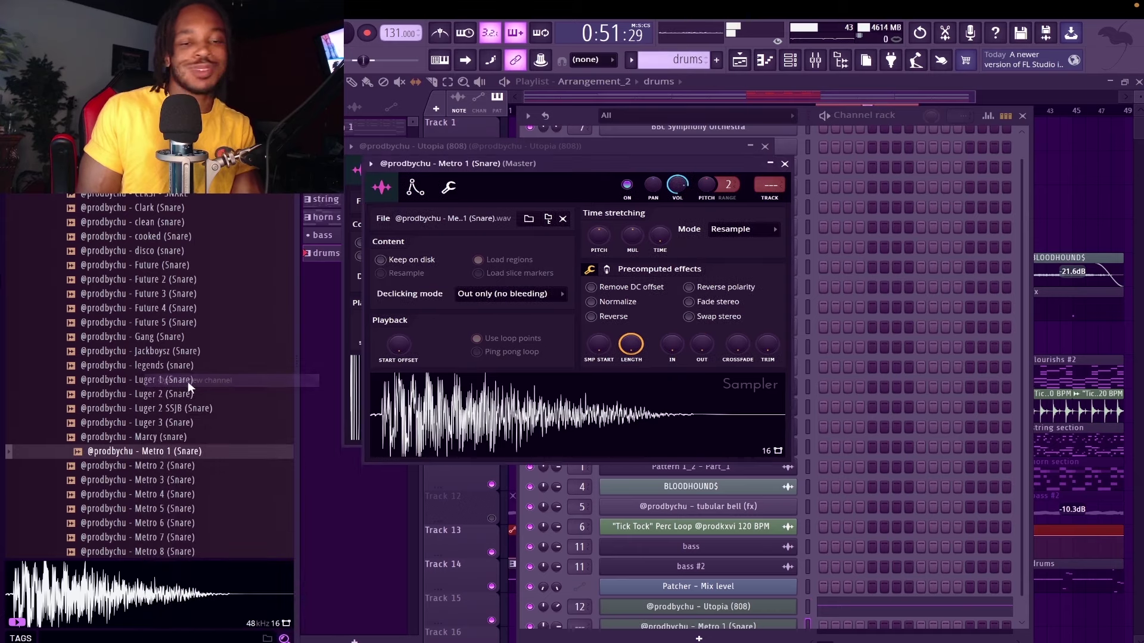
{"action": "left_click", "coordinate": [786, 164]}
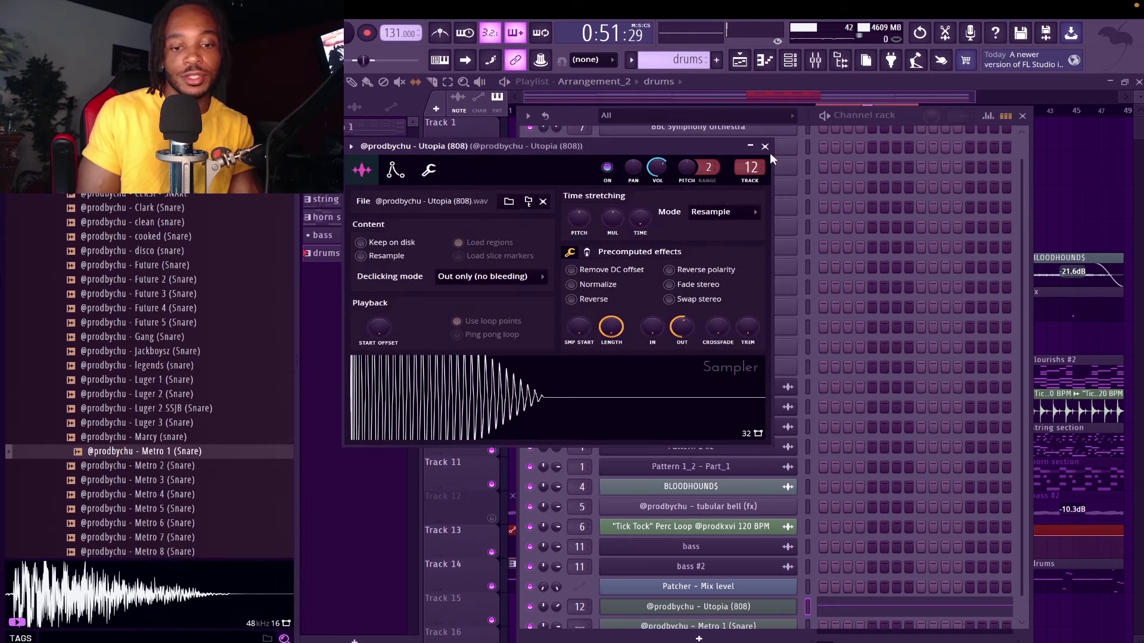
Place a C5 Metro 1 snare hit on beat 3 of all eight bars, plus softer hits early in bars 2, 4, 6 and 8.
{"action": "scroll", "coordinate": [906, 411], "scroll_direction": "down", "scroll_amount": 1}
{"action": "right_click", "coordinate": [789, 607]}
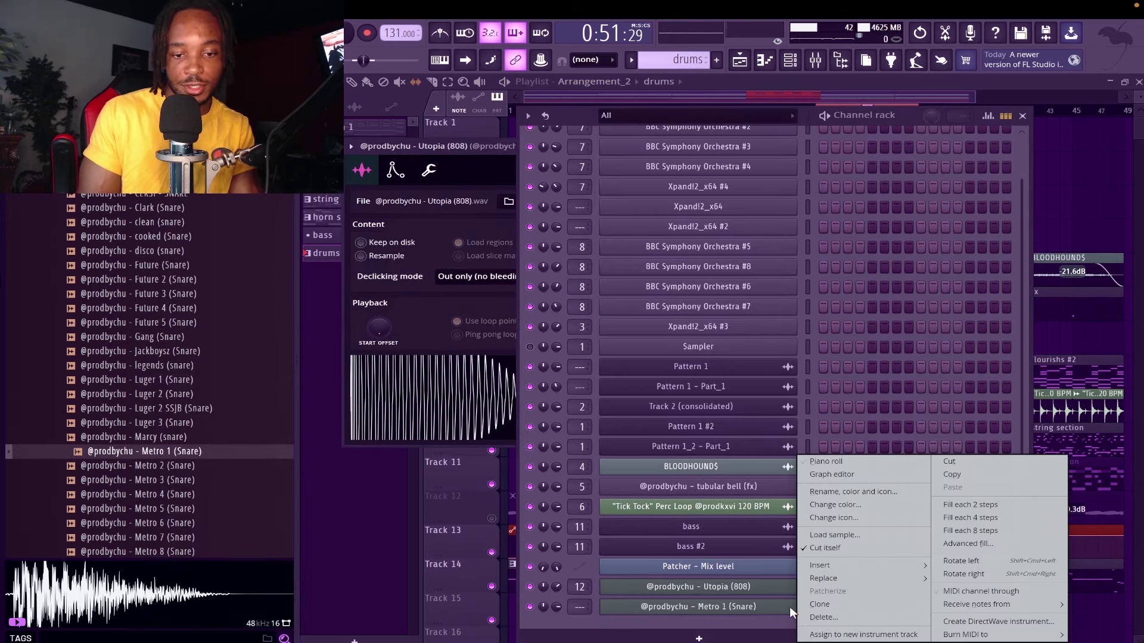
{"action": "left_click", "coordinate": [837, 461]}
{"action": "left_click", "coordinate": [406, 341]}
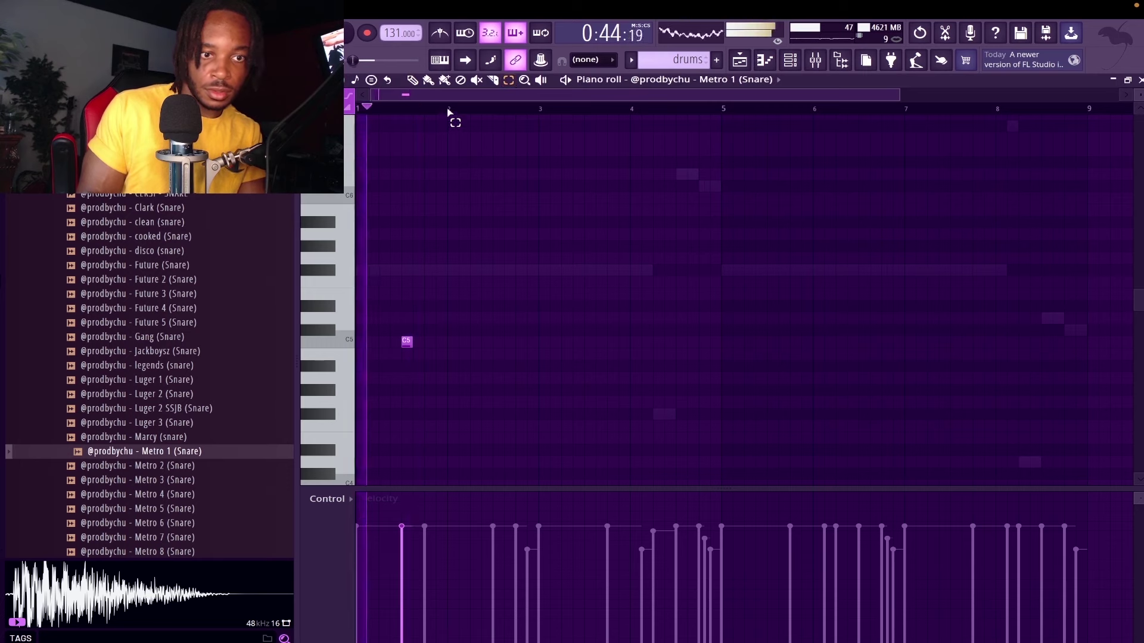
{"action": "key", "text": "ctrl+b"}
{"action": "key", "text": "ctrl+b"}
{"action": "key", "text": "ctrl+b"}
{"action": "key", "text": "ctrl+b"}
{"action": "key", "text": "ctrl+b"}
{"action": "key", "text": "ctrl+b"}
{"action": "key", "text": "ctrl+b"}
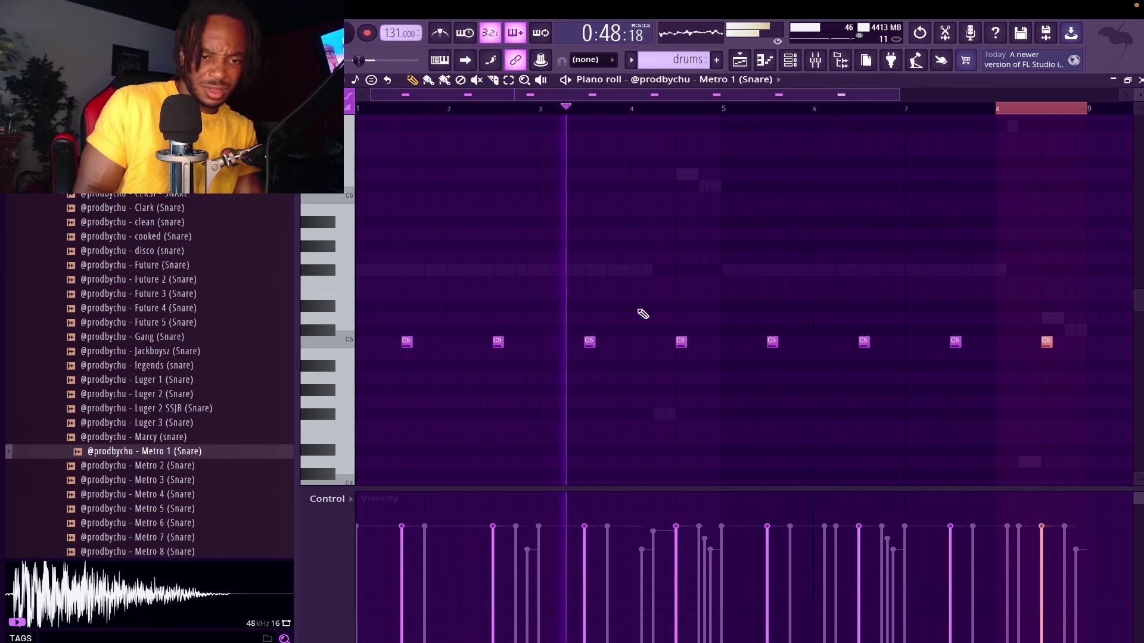
{"action": "left_click", "coordinate": [642, 341]}
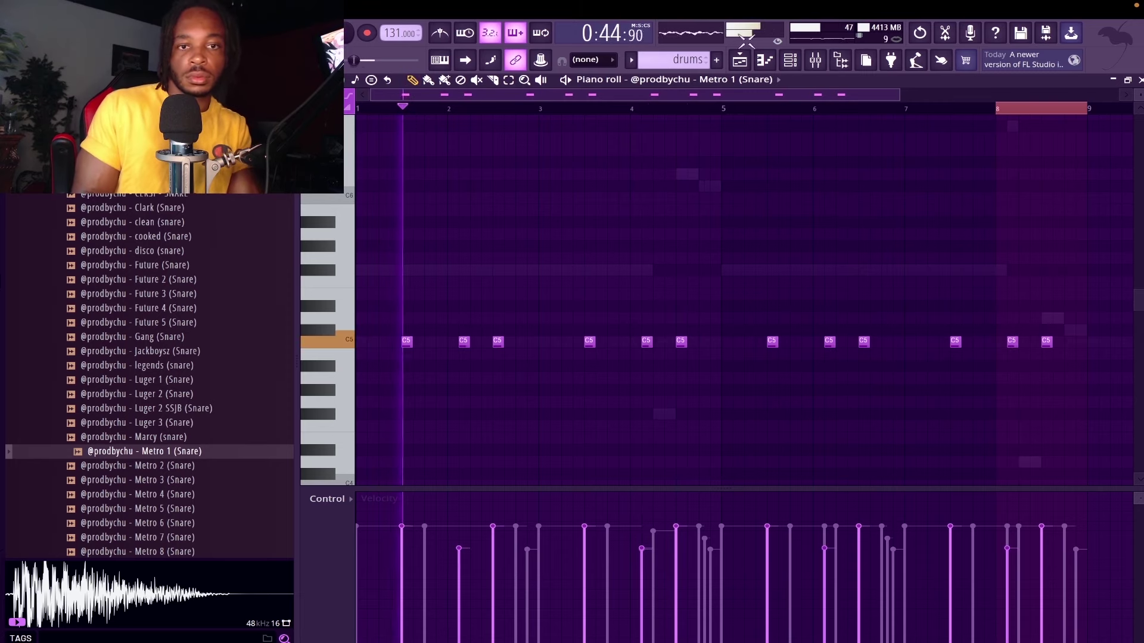
Mute the short F#5 note early in bar 4 of the Utopia (808) part.
{"action": "left_click", "coordinate": [632, 80]}
{"action": "left_click", "coordinate": [680, 474]}
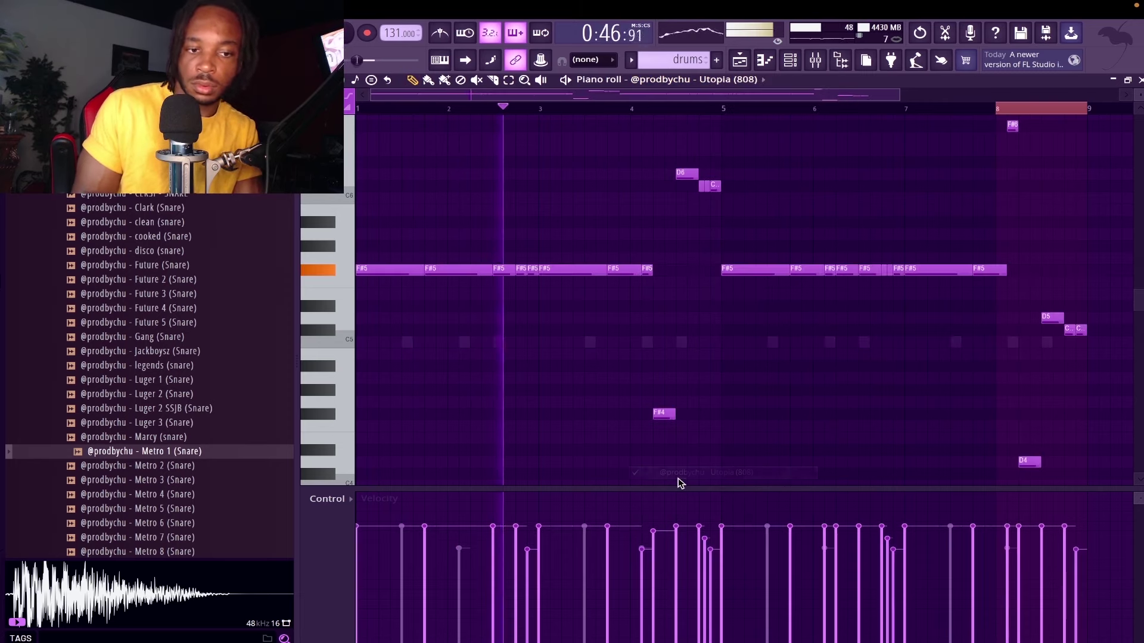
{"action": "key", "text": "t"}
{"action": "left_click", "coordinate": [647, 268]}
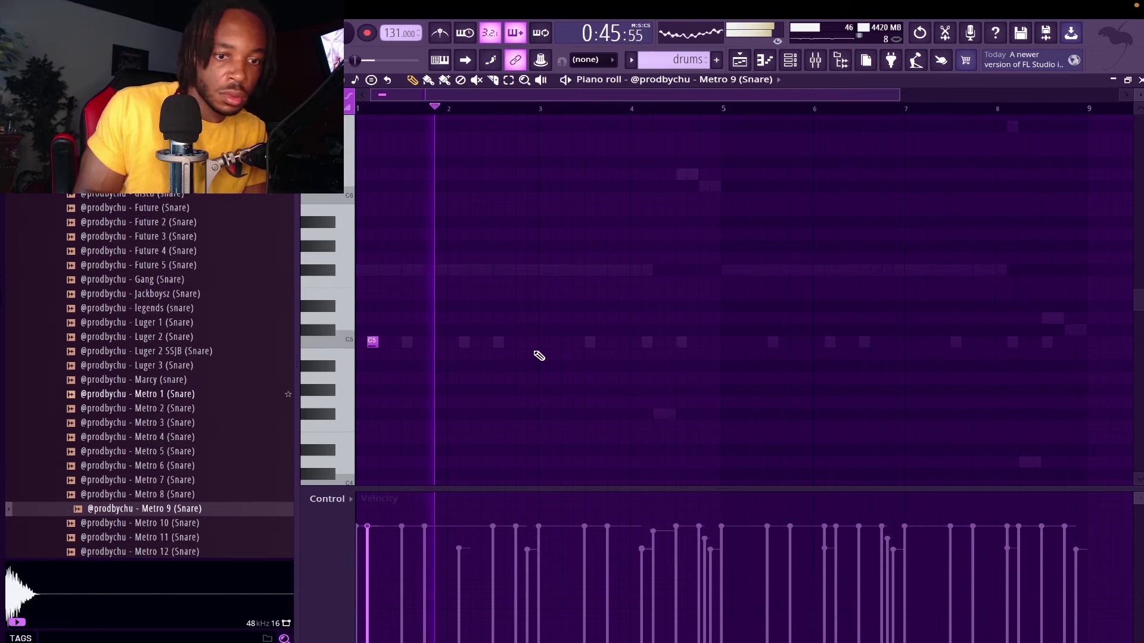
Add Metro 9 (Snare) hits at C5 early in bar 3 and near the end of bar 4.
{"action": "left_click", "coordinate": [551, 344]}
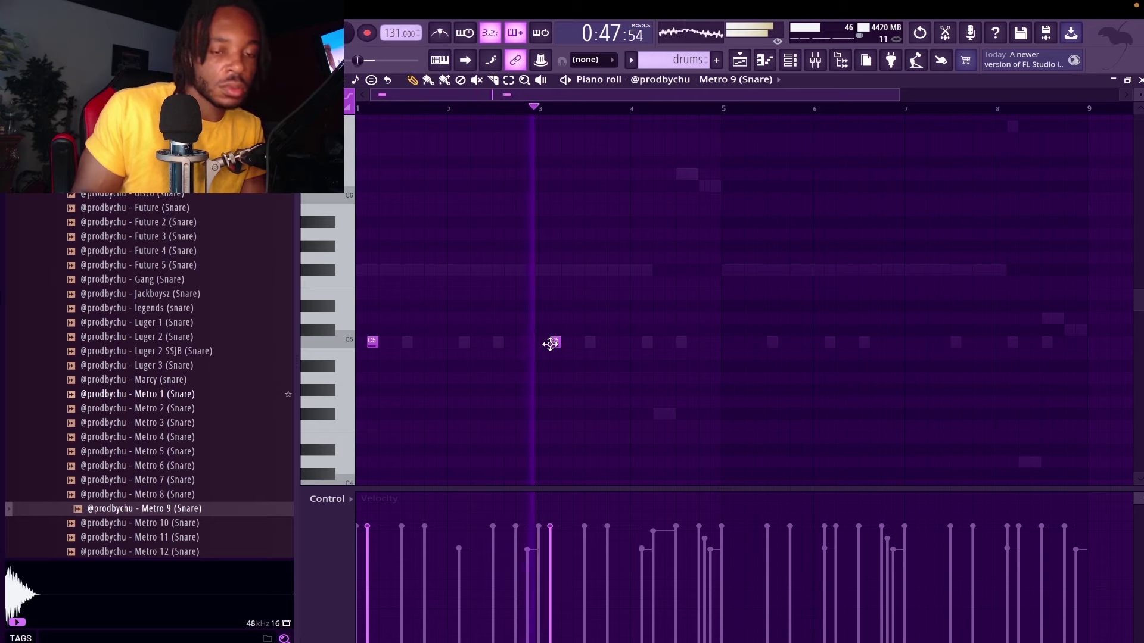
{"action": "left_click", "coordinate": [700, 343]}
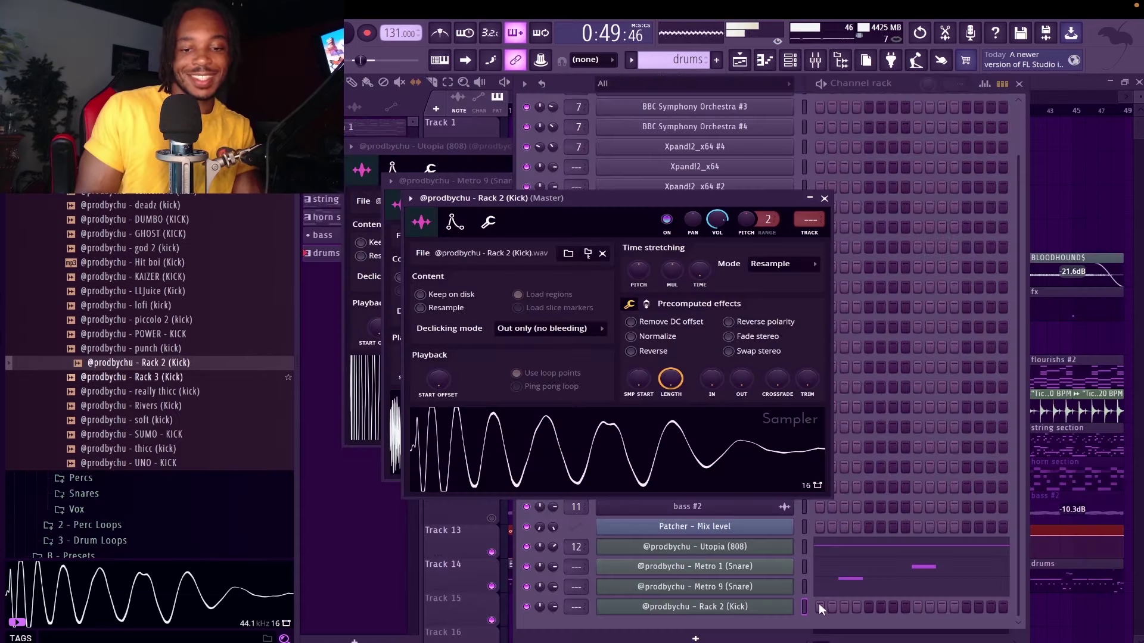
Build a two-bar Rack 2 (Kick) pattern on the first beat and both fourth beats, repeat it through bar 8 and shorten all notes.
{"action": "left_click", "coordinate": [819, 606]}
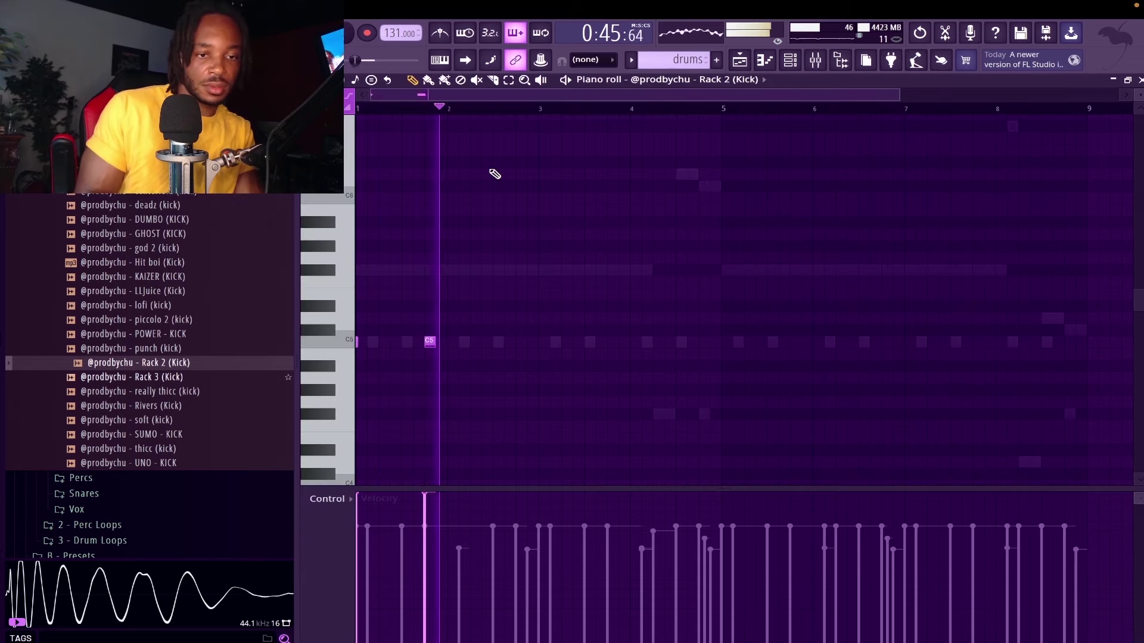
{"action": "left_click", "coordinate": [515, 342]}
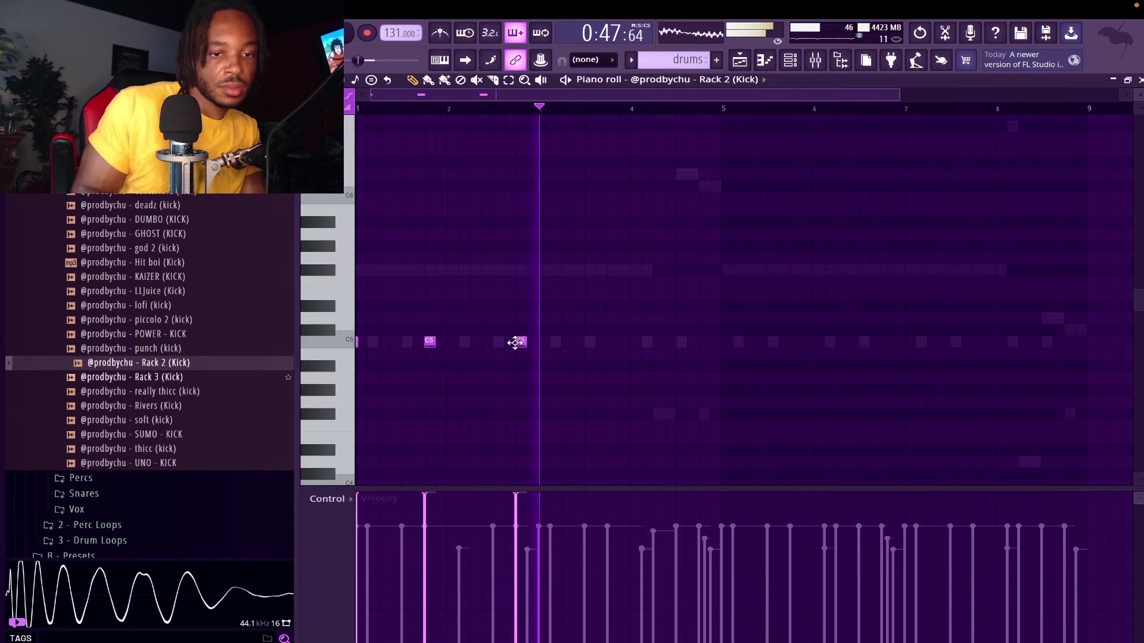
{"action": "key", "text": "ctrl+a"}
{"action": "key", "text": "ctrl+b"}
{"action": "key", "text": "ctrl+b"}
{"action": "key", "text": "ctrl+b"}
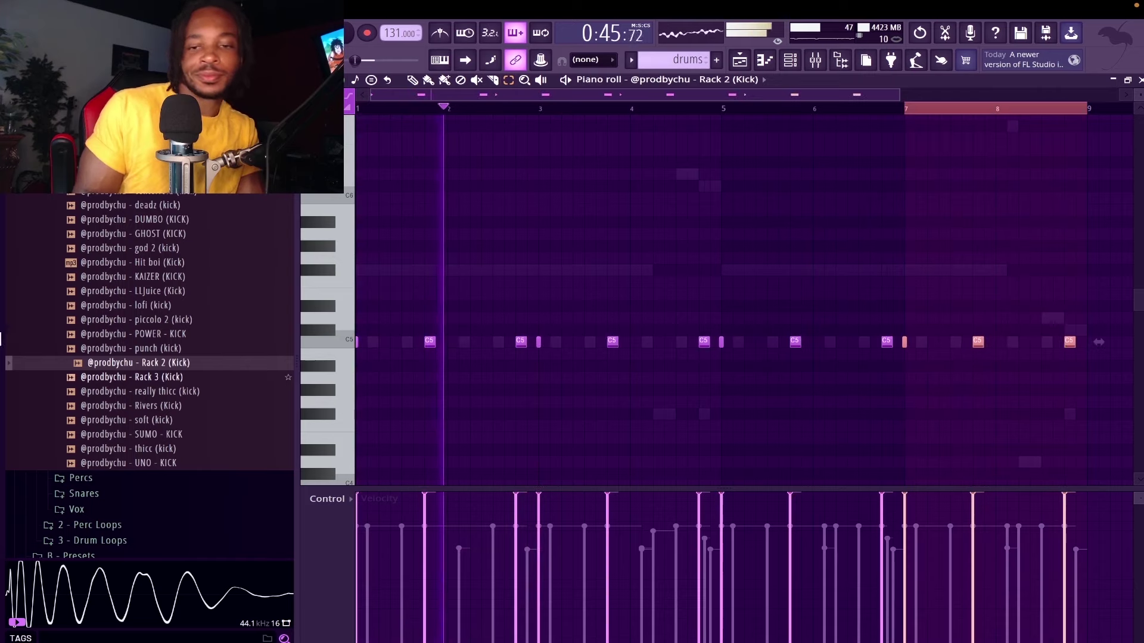
{"action": "key", "text": "ctrl+d"}
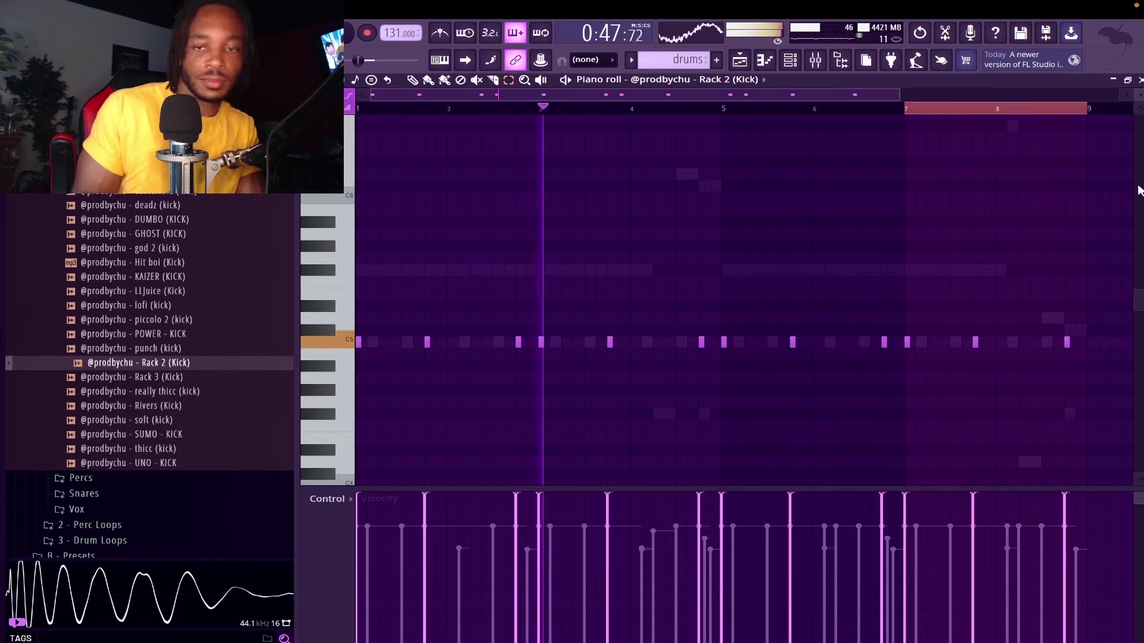
Add the Utopia 2 (HH) hi-hat sample to the channel rack as a new channel.
{"action": "key", "text": "F7"}
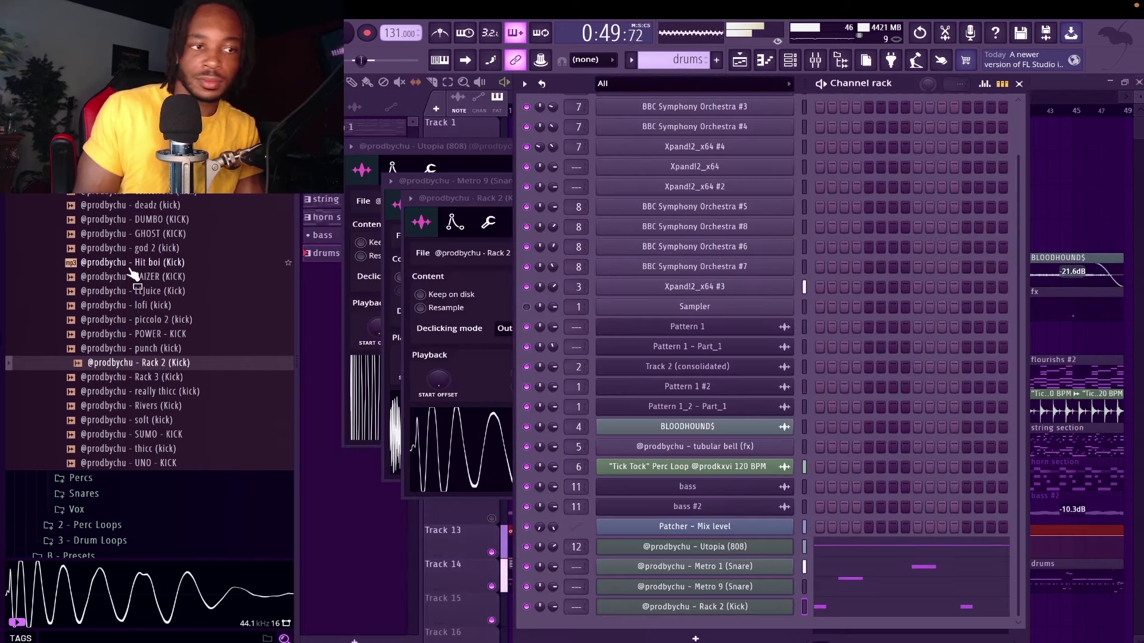
{"action": "scroll", "coordinate": [132, 272], "scroll_direction": "up", "scroll_amount": 10}
{"action": "left_click", "coordinate": [148, 478]}
{"action": "left_click_drag", "start_coordinate": [148, 477], "coordinate": [700, 357]}
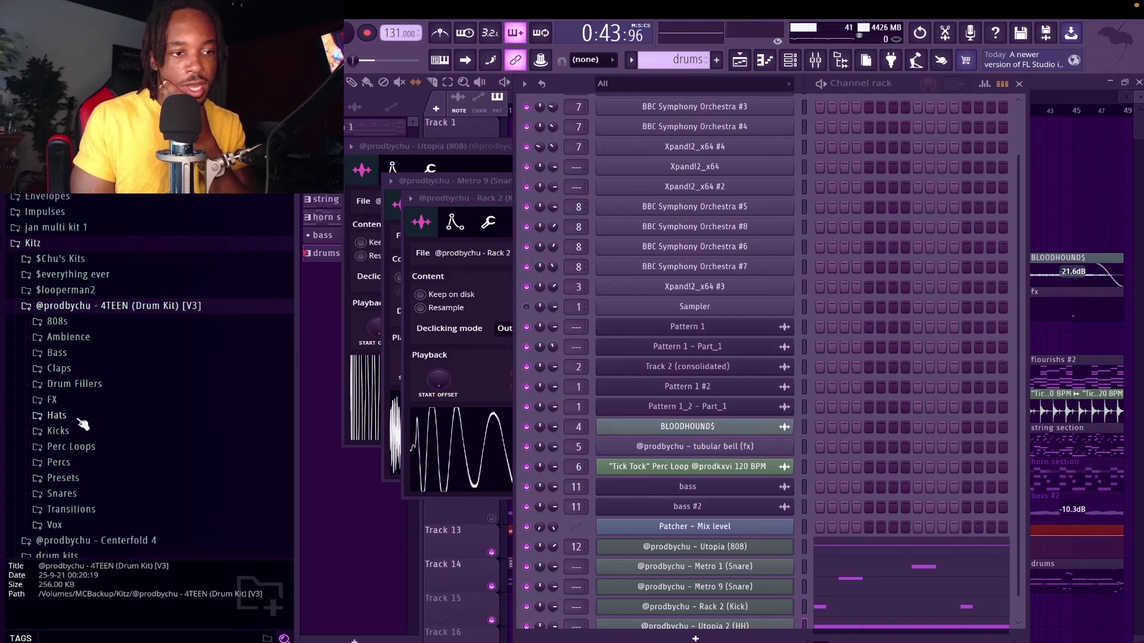
Add the SQUARE (PERC) sample from the 4TEEN drum kit's Percs folder to the channel rack as a new channel.
{"action": "left_click", "coordinate": [58, 415]}
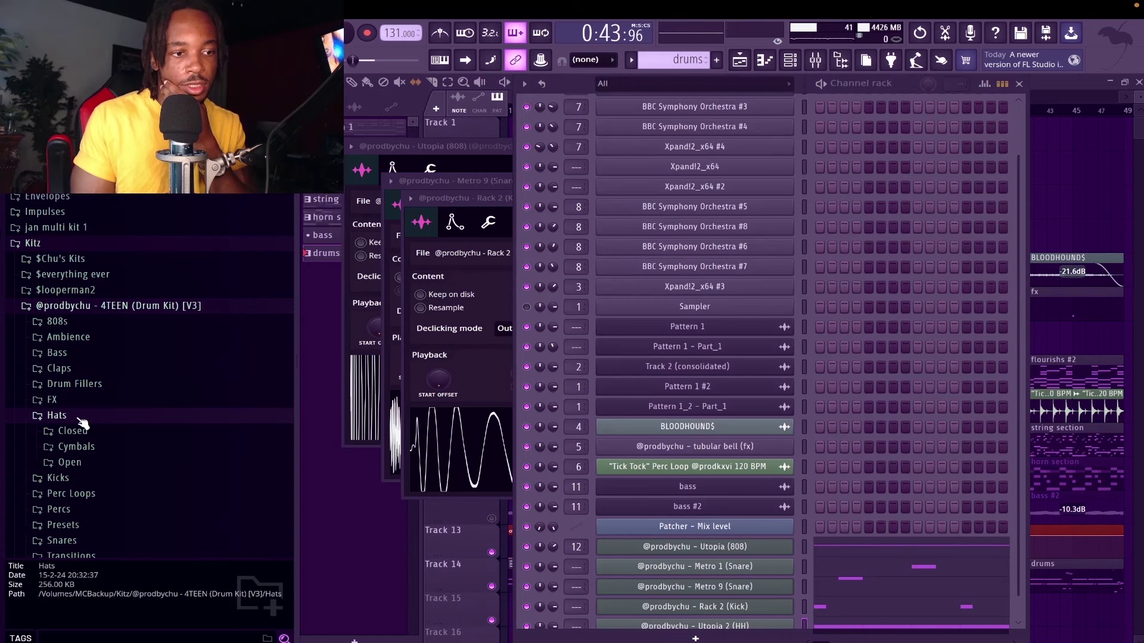
{"action": "left_click", "coordinate": [77, 510]}
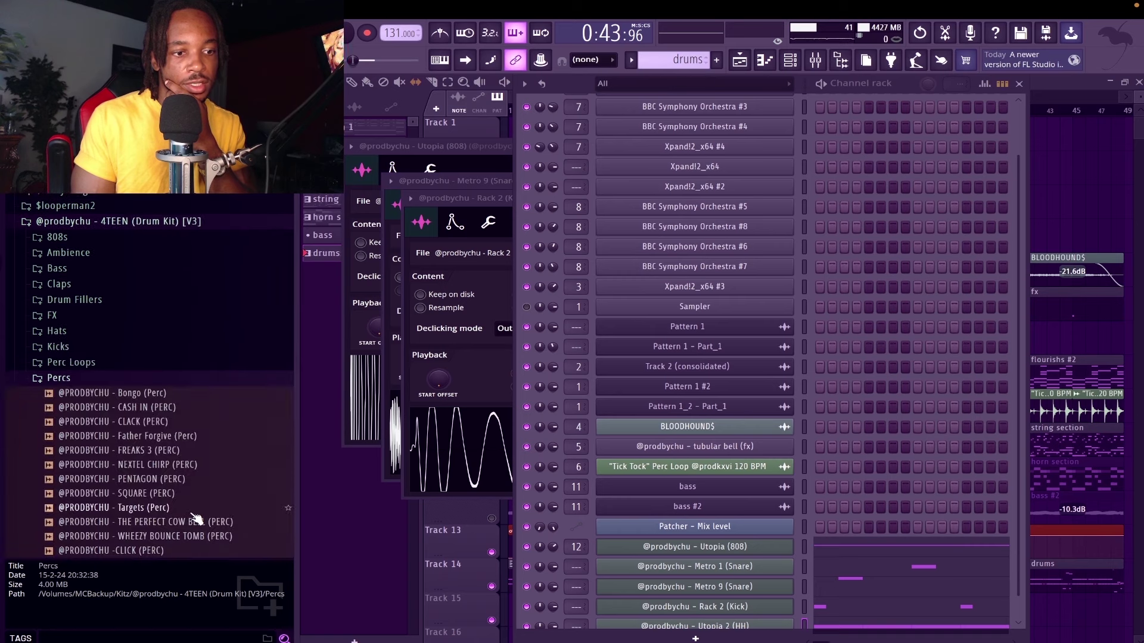
{"action": "left_click", "coordinate": [149, 493]}
{"action": "right_click", "coordinate": [173, 495]}
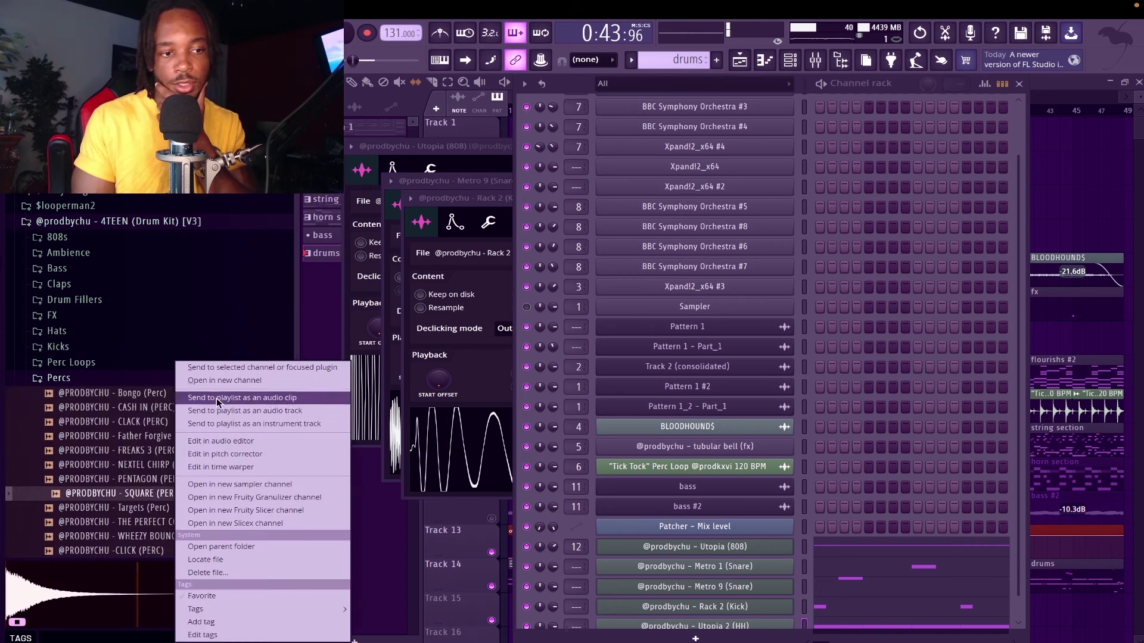
{"action": "left_click", "coordinate": [217, 384]}
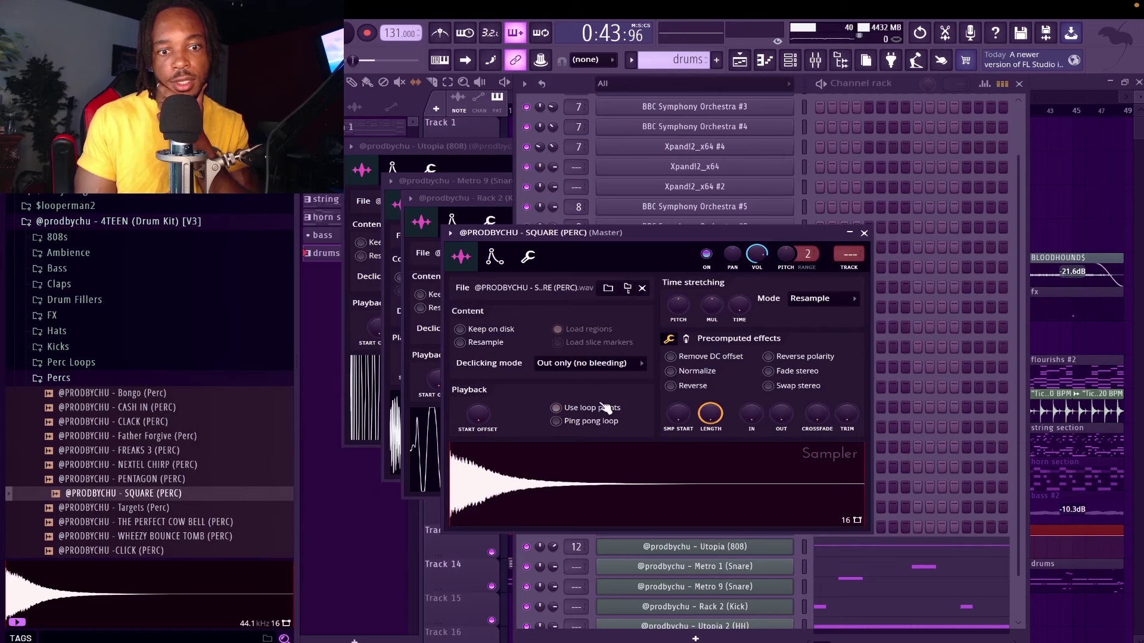
{"action": "left_click", "coordinate": [862, 234]}
Place short C5 SQUARE (PERC) hits on the second beat of bars 1 and 3, and repeat that four-bar pattern through bar 8.
{"action": "scroll", "coordinate": [832, 339], "scroll_direction": "down", "scroll_amount": 2}
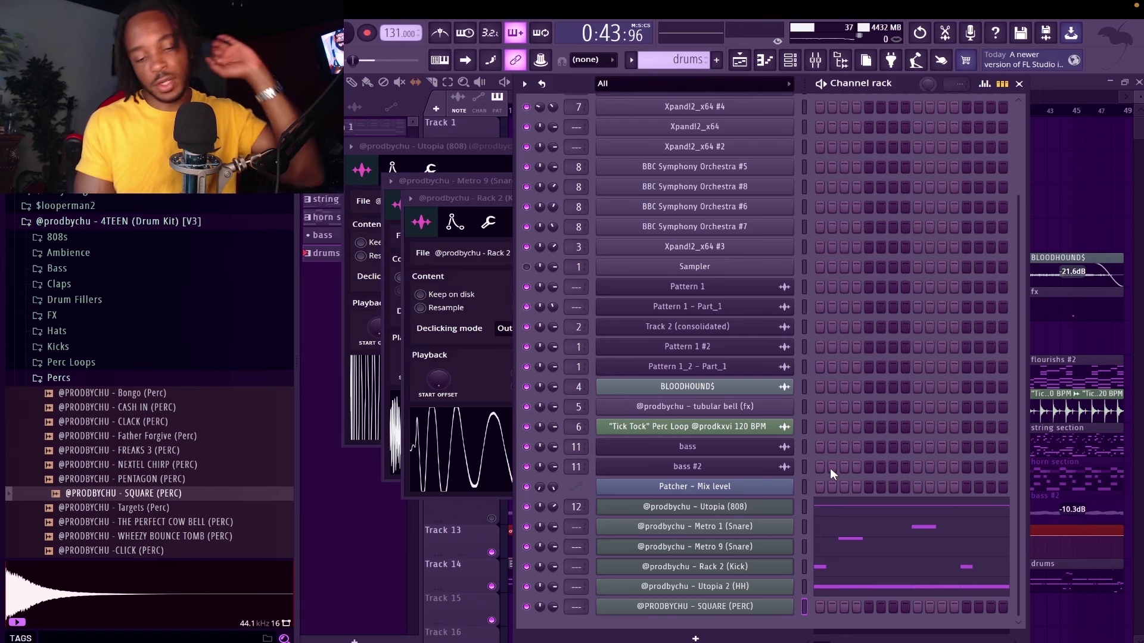
{"action": "right_click", "coordinate": [751, 607]}
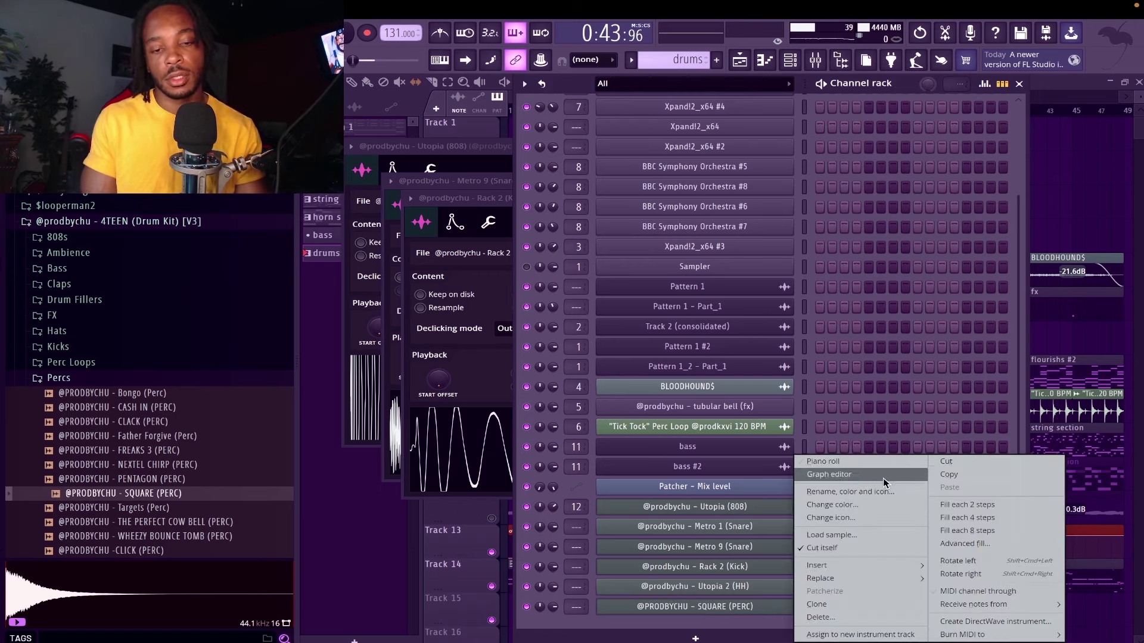
{"action": "left_click", "coordinate": [879, 463]}
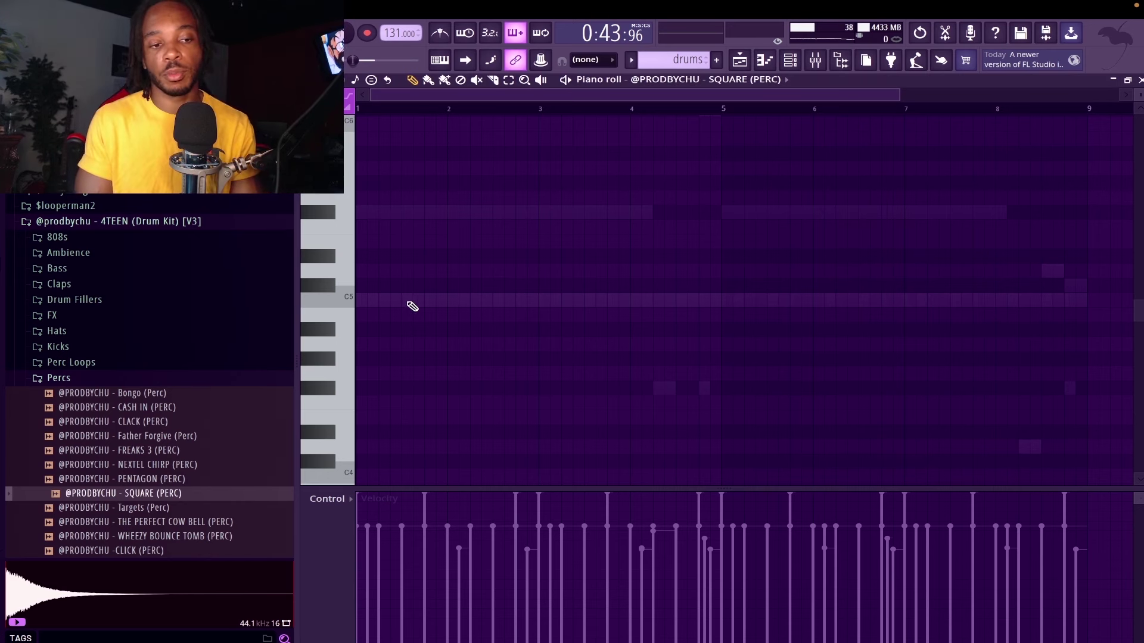
{"action": "key", "text": "ctrl+v"}
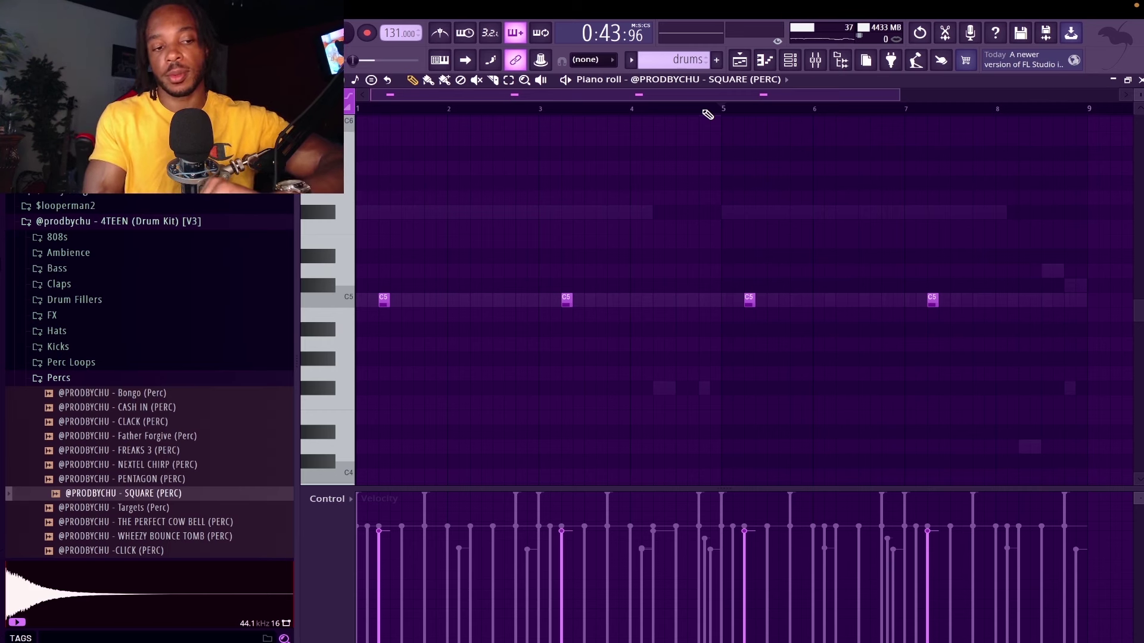
{"action": "key", "text": "ctrl+z"}
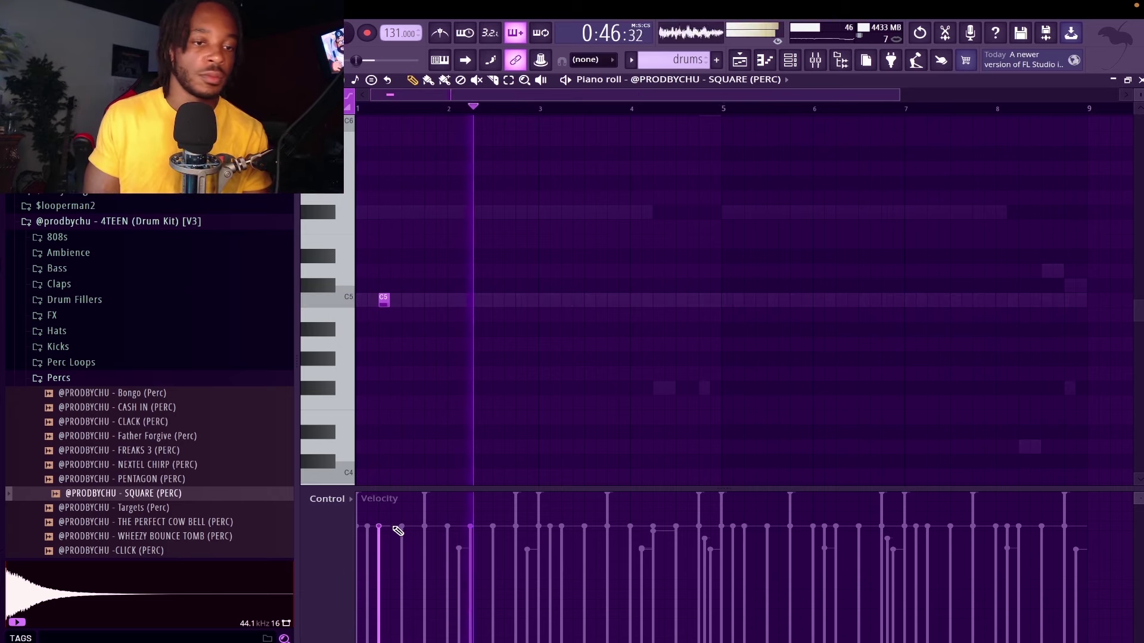
{"action": "left_click", "coordinate": [561, 300]}
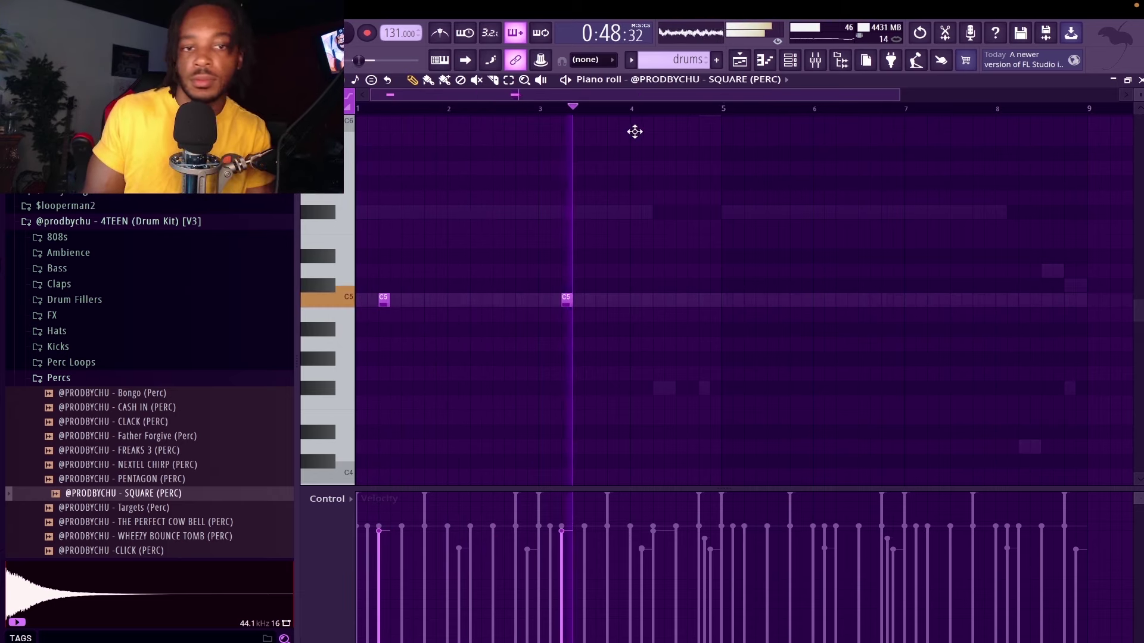
{"action": "key", "text": "ctrl+a"}
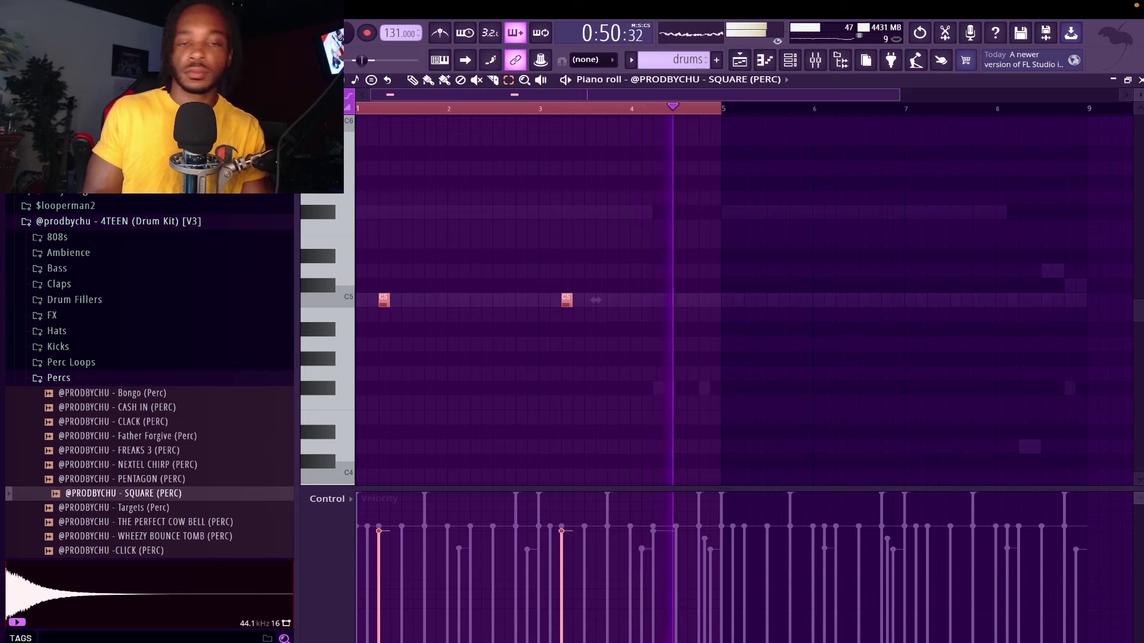
{"action": "key", "text": "ctrl+b"}
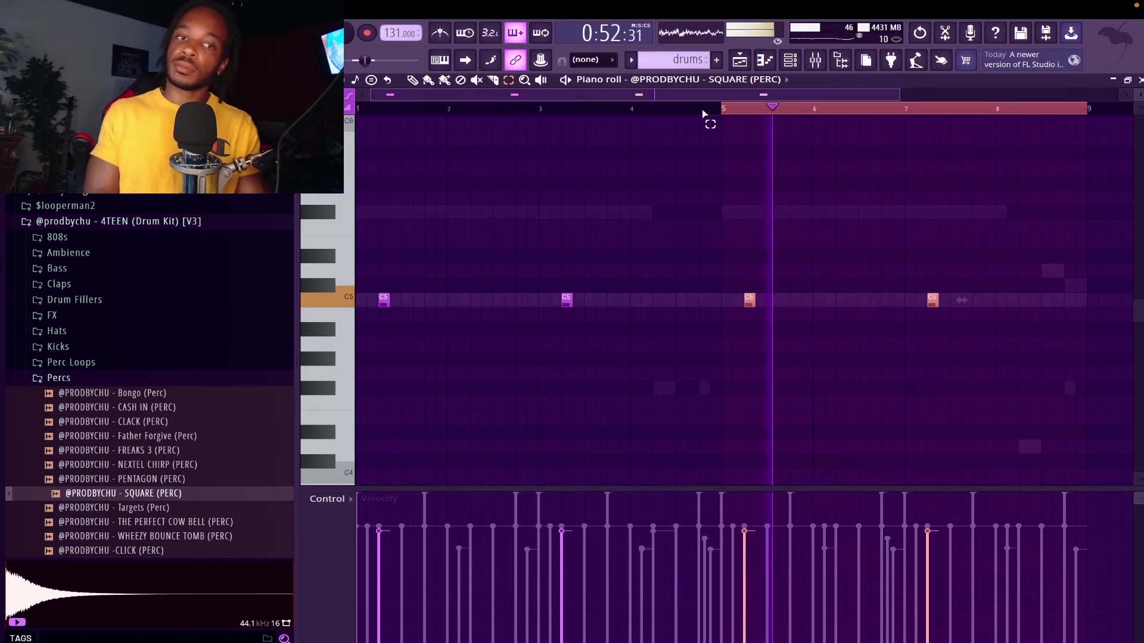
{"action": "key", "text": "ctrl+d"}
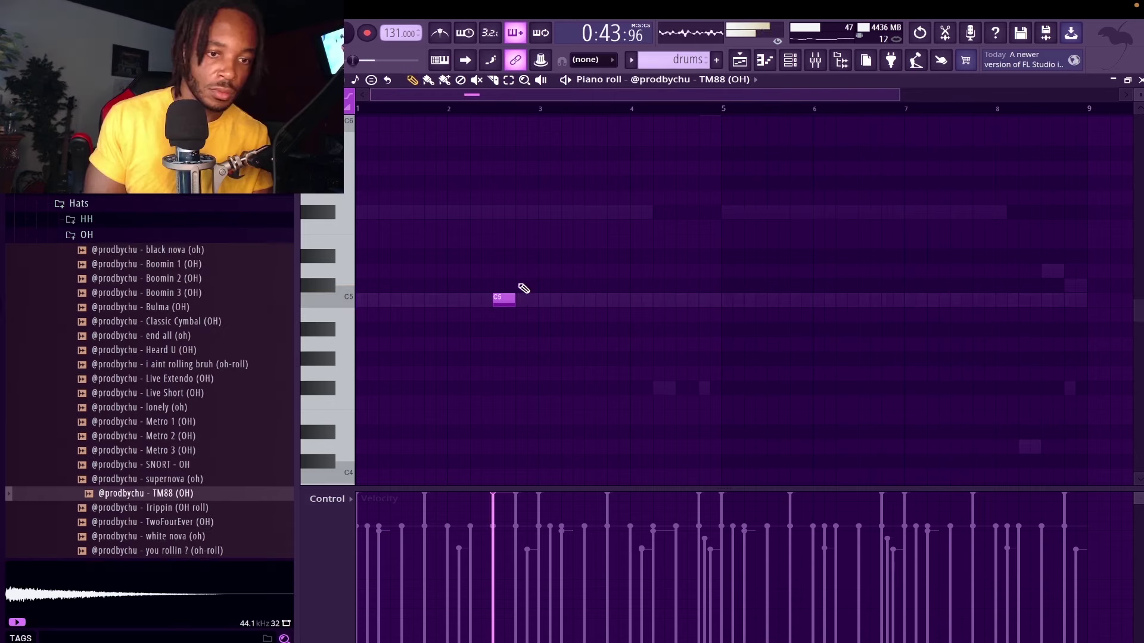
Lengthen the TM88 (OH) C5 note to the end of bar 2 and repeat it every two bars.
{"action": "left_click_drag", "start_coordinate": [523, 296], "coordinate": [538, 296]}
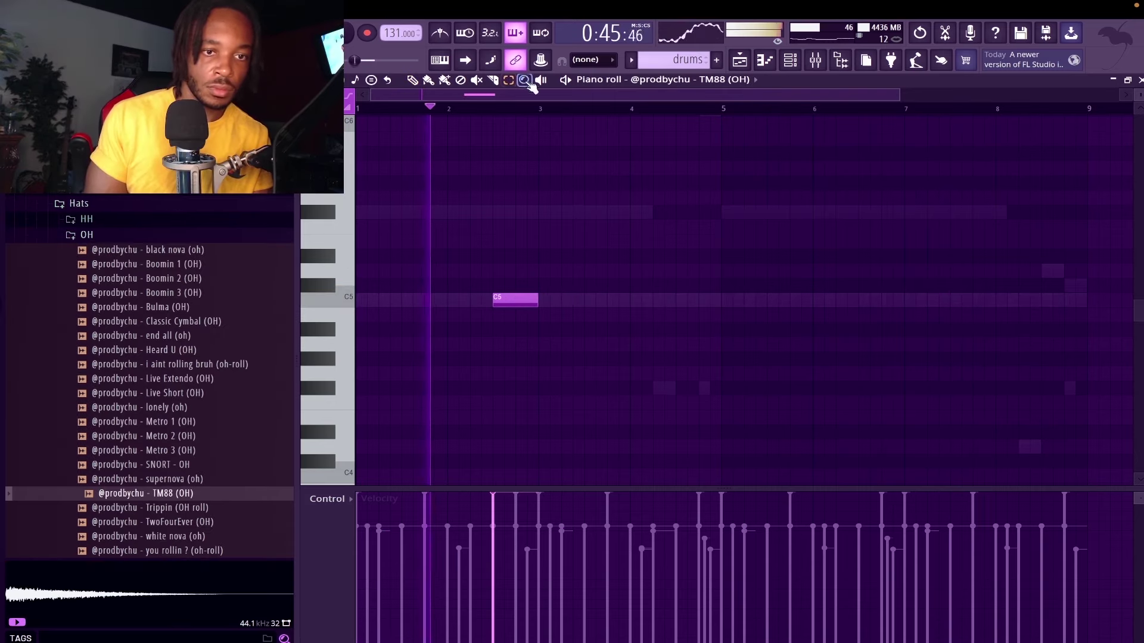
{"action": "key", "text": "ctrl+a"}
{"action": "key", "text": "ctrl+b"}
{"action": "key", "text": "ctrl+b"}
{"action": "key", "text": "ctrl+b"}
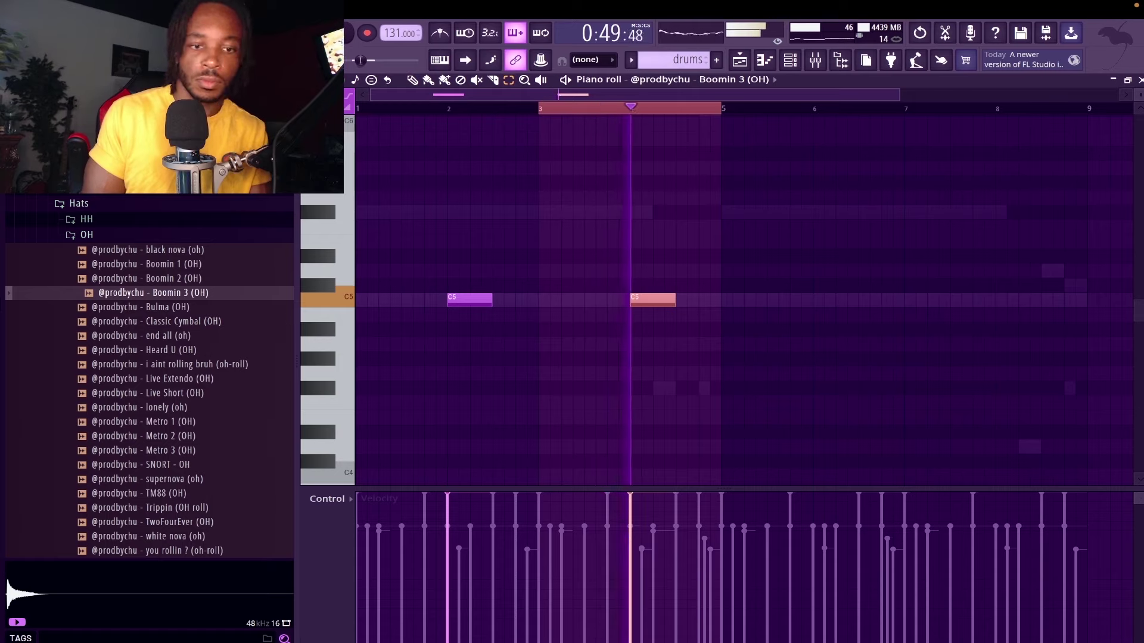
Repeat the Boomin 3 (OH) note every two bars through bar 8 and raise the fade-out of its sample.
{"action": "key", "text": "ctrl+b"}
{"action": "key", "text": "ctrl+b"}
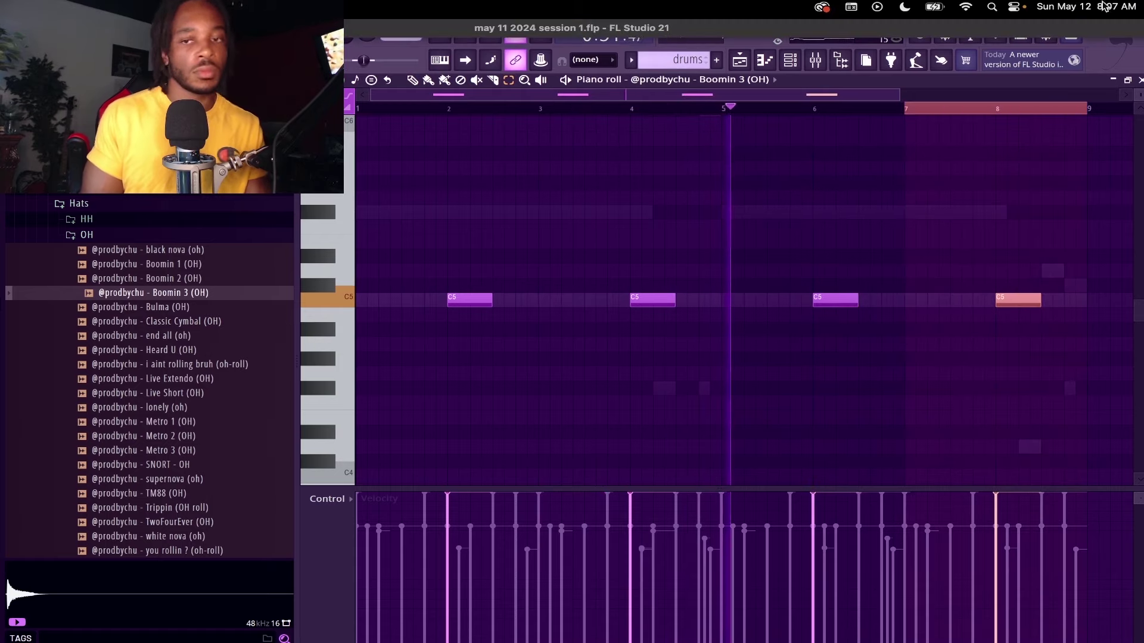
{"action": "key", "text": "F7"}
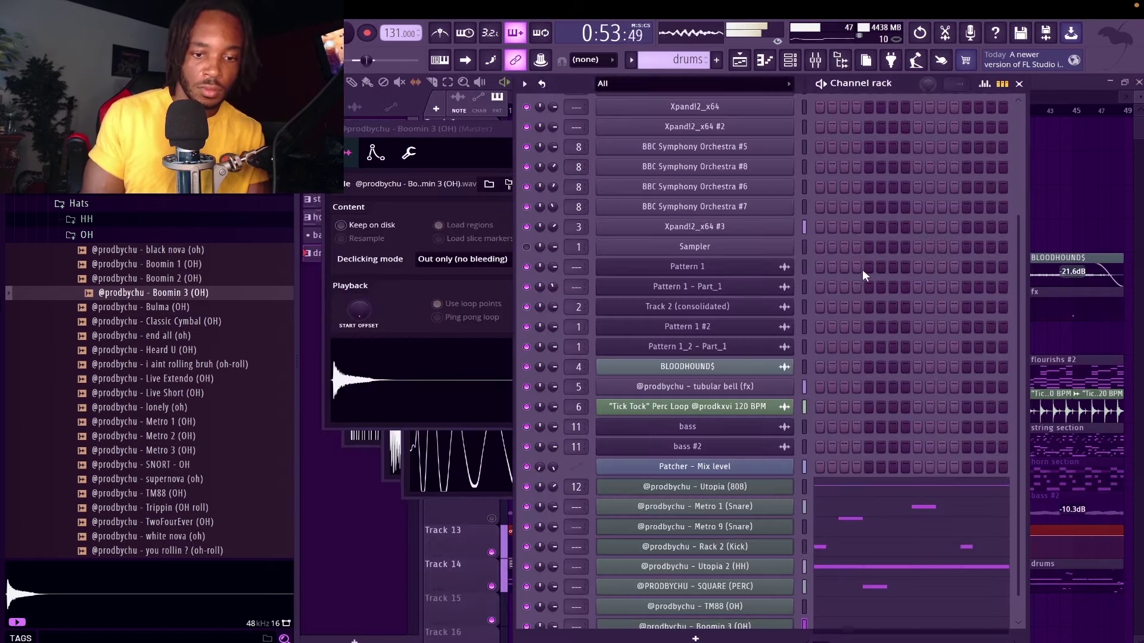
{"action": "scroll", "coordinate": [865, 275], "scroll_direction": "down", "scroll_amount": 1}
{"action": "left_click", "coordinate": [757, 606]}
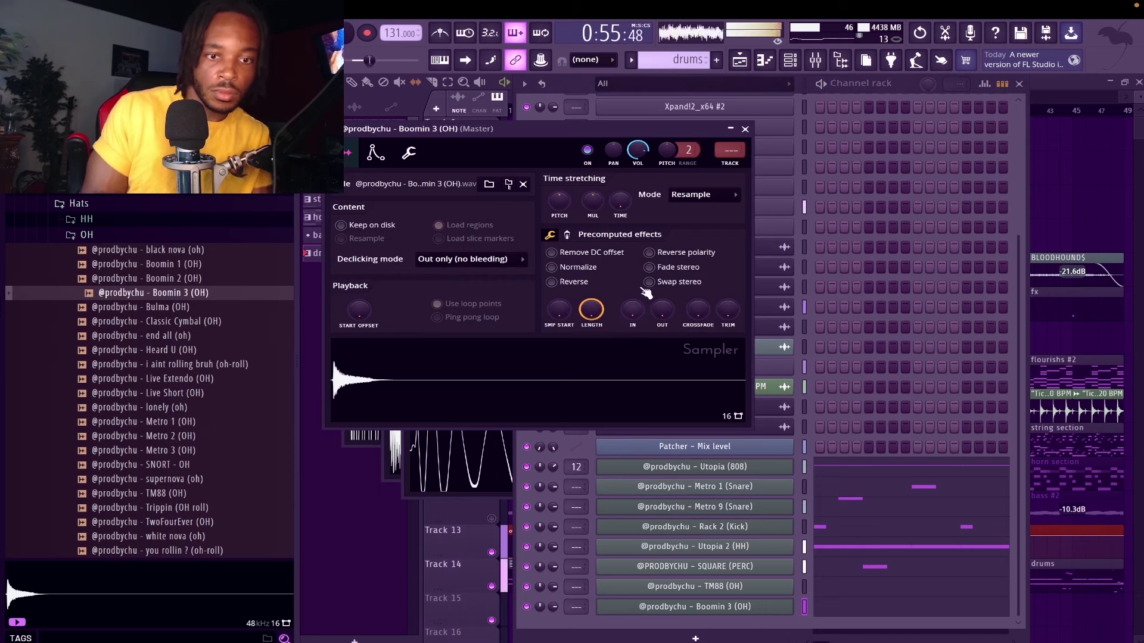
{"action": "left_click_drag", "start_coordinate": [662, 309], "coordinate": [661, 298]}
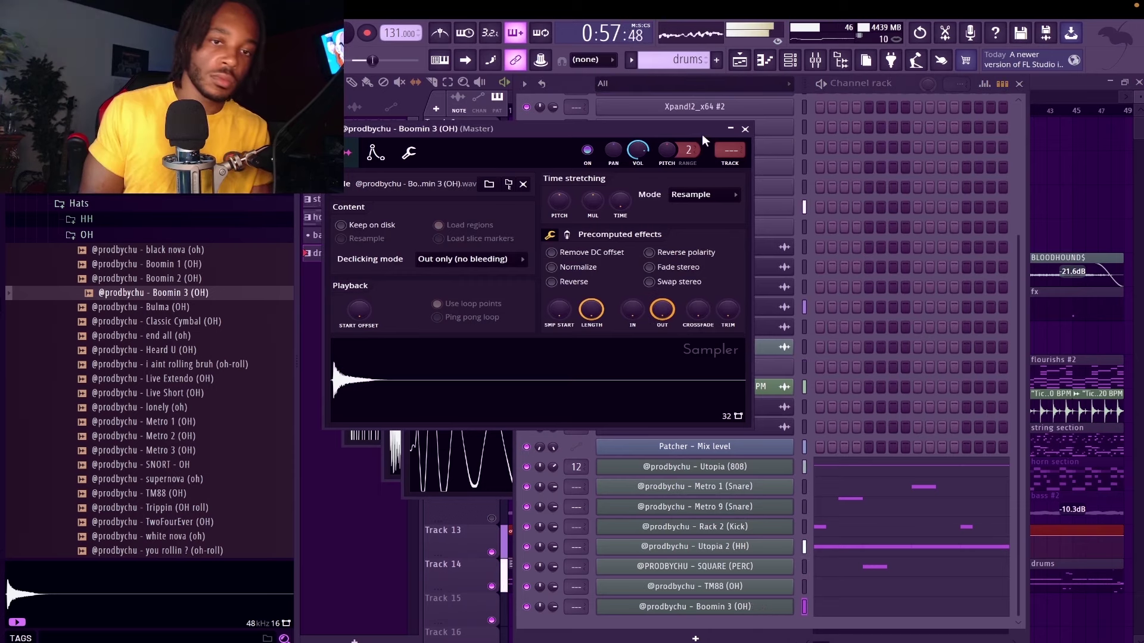
{"action": "left_click", "coordinate": [752, 128]}
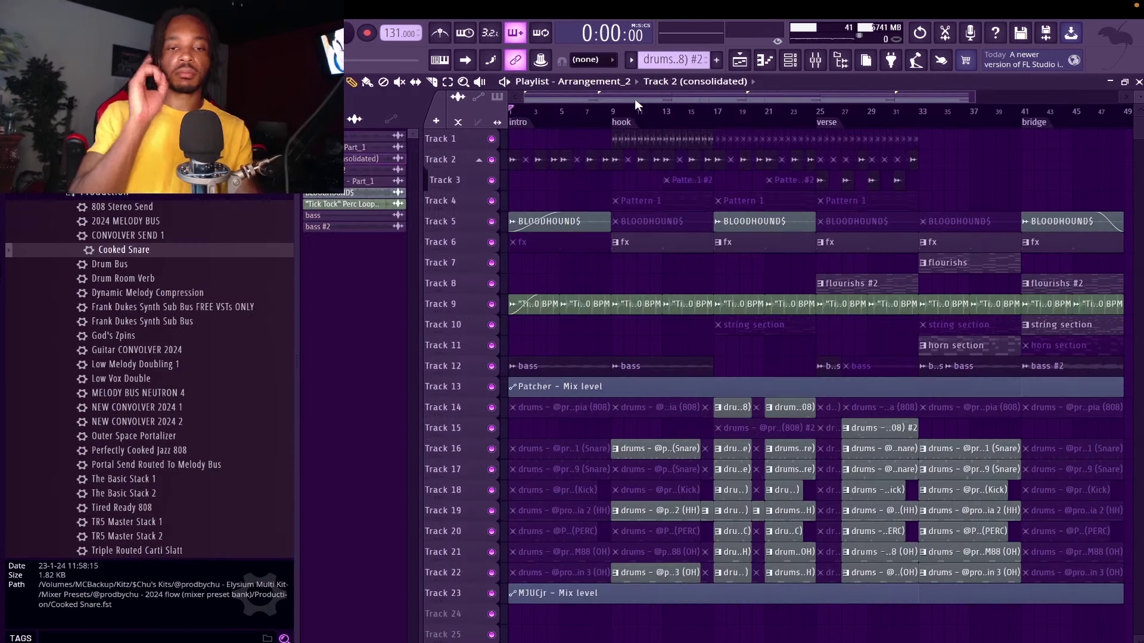
Play the arrangement from the intro with the browser hidden and only the playlist window open.
{"action": "key", "text": "space"}
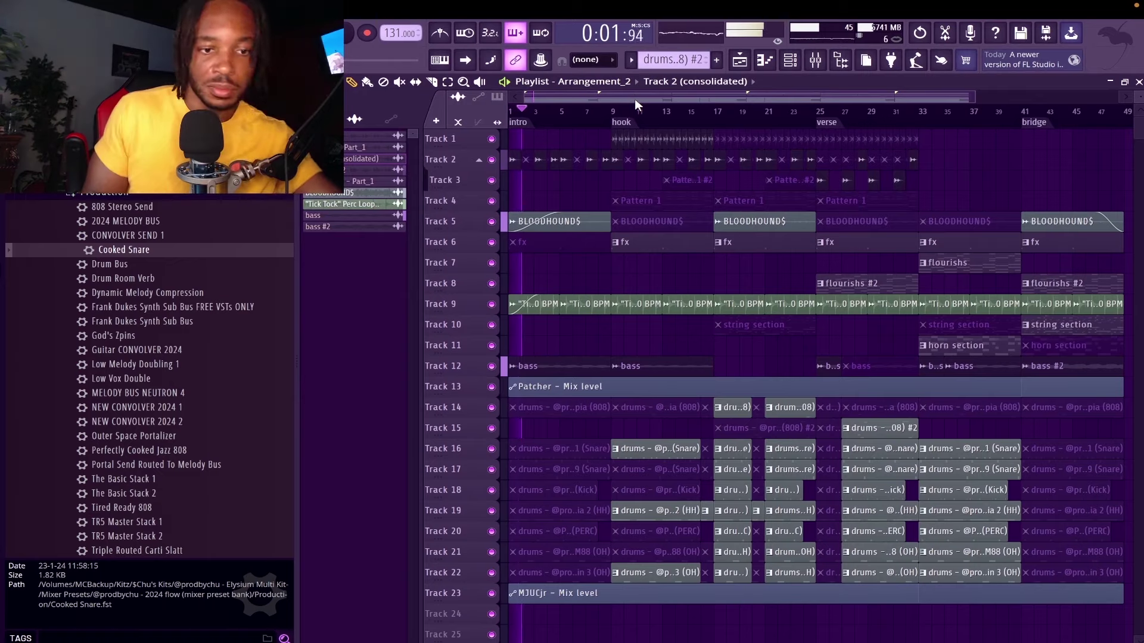
{"action": "left_click", "coordinate": [845, 64]}
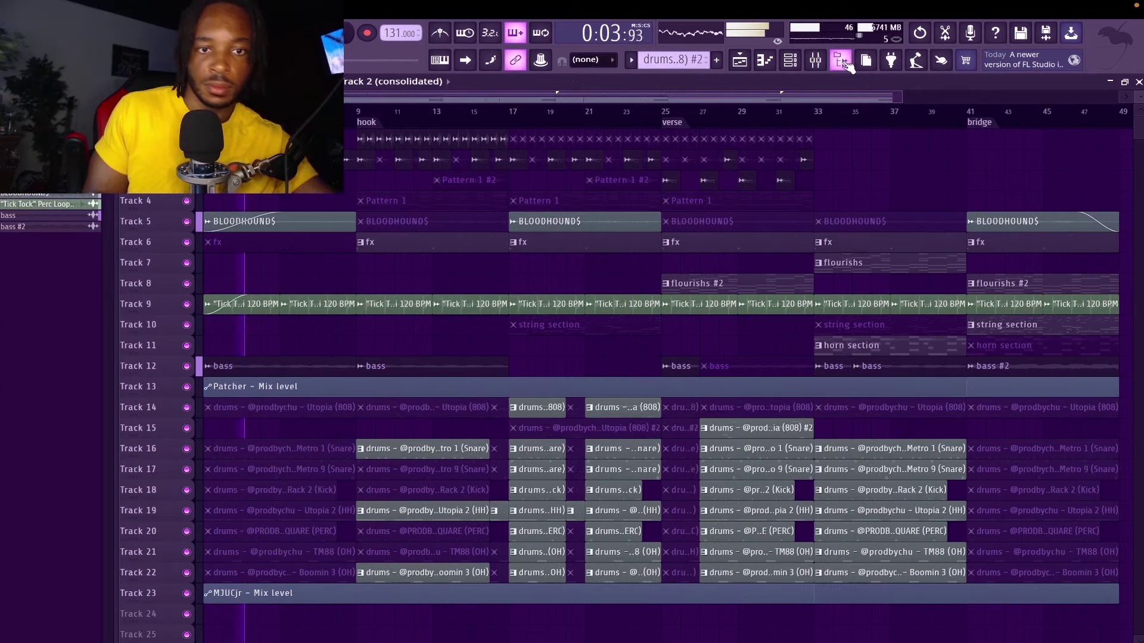
{"action": "key", "text": "F12"}
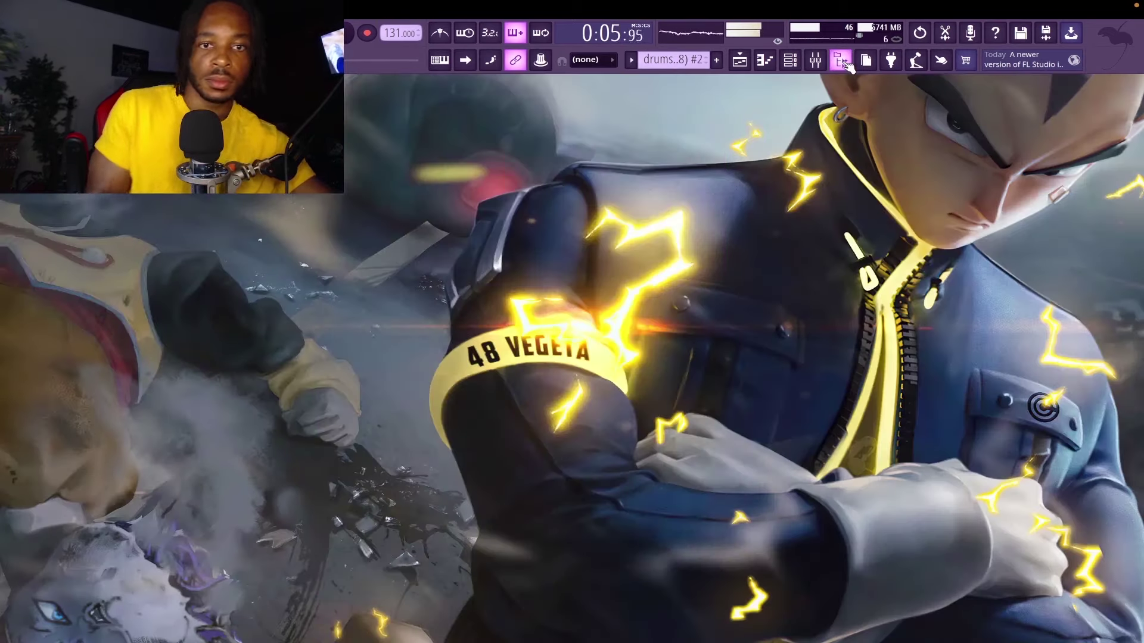
{"action": "left_click", "coordinate": [738, 67]}
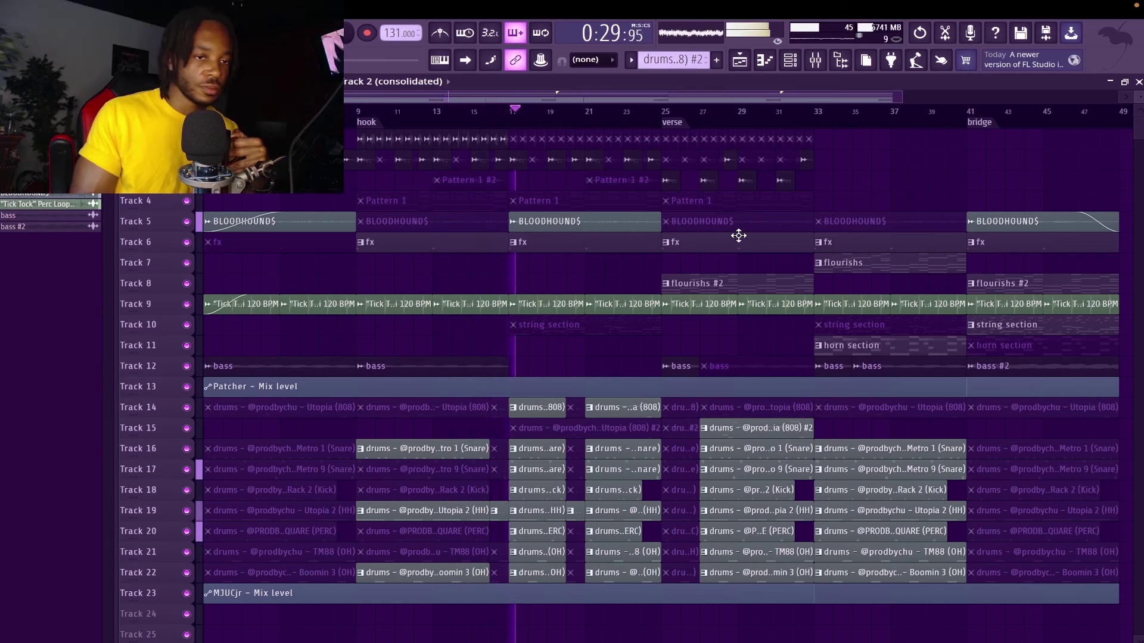
Raise the mixer volume of the tubular bell (fx) track slightly while the arrangement plays.
{"action": "left_click", "coordinate": [816, 61]}
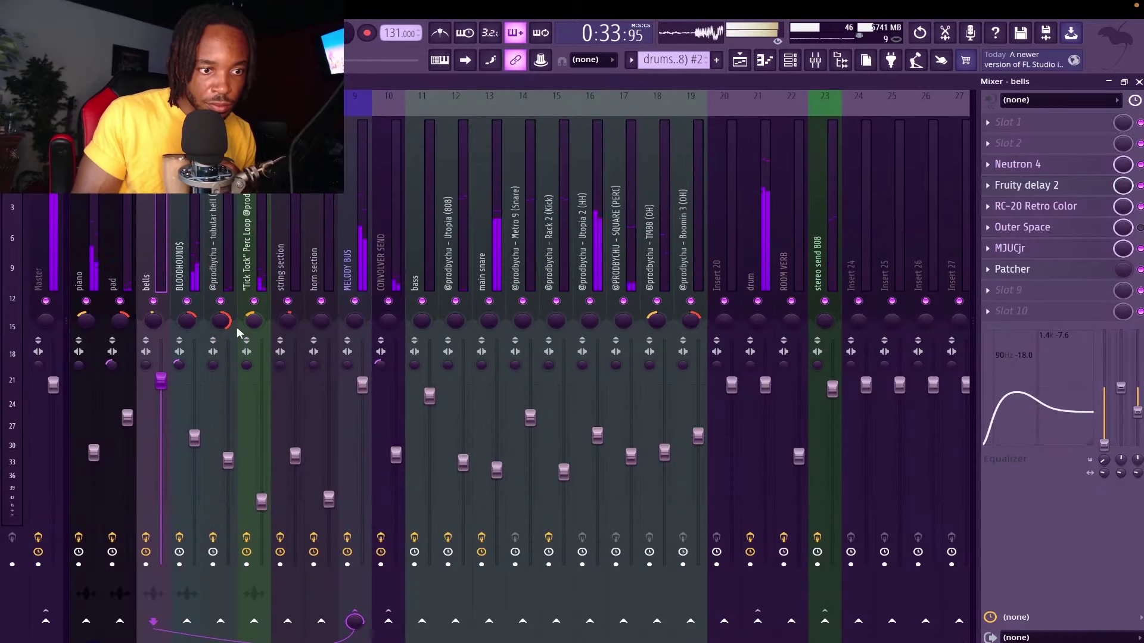
{"action": "left_click_drag", "start_coordinate": [227, 460], "coordinate": [227, 437]}
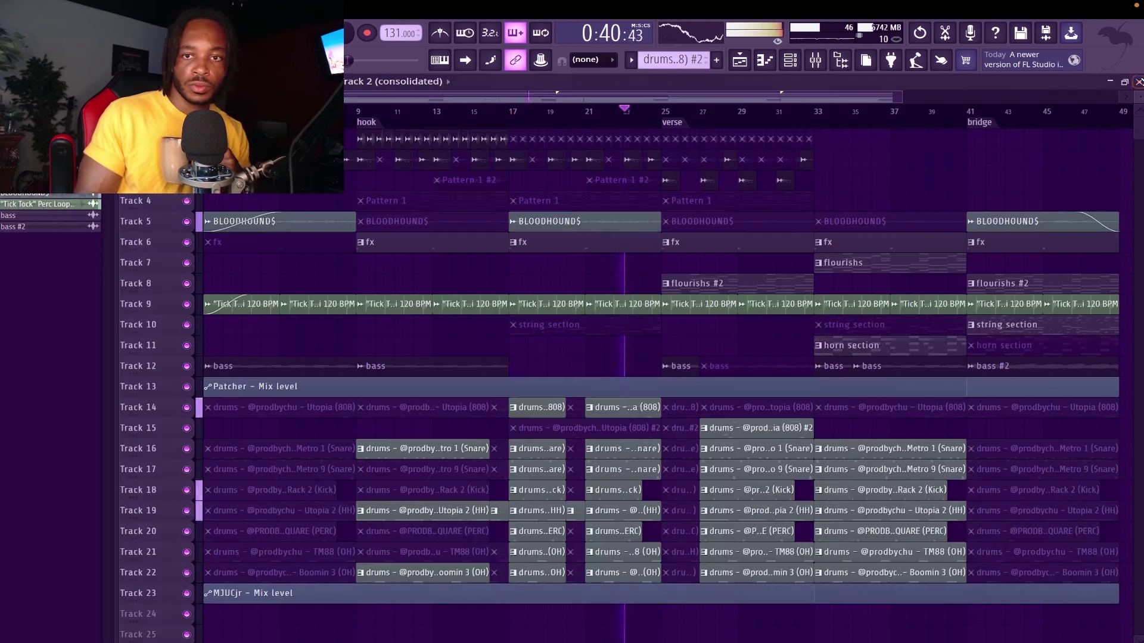
{"action": "left_click", "coordinate": [1138, 81]}
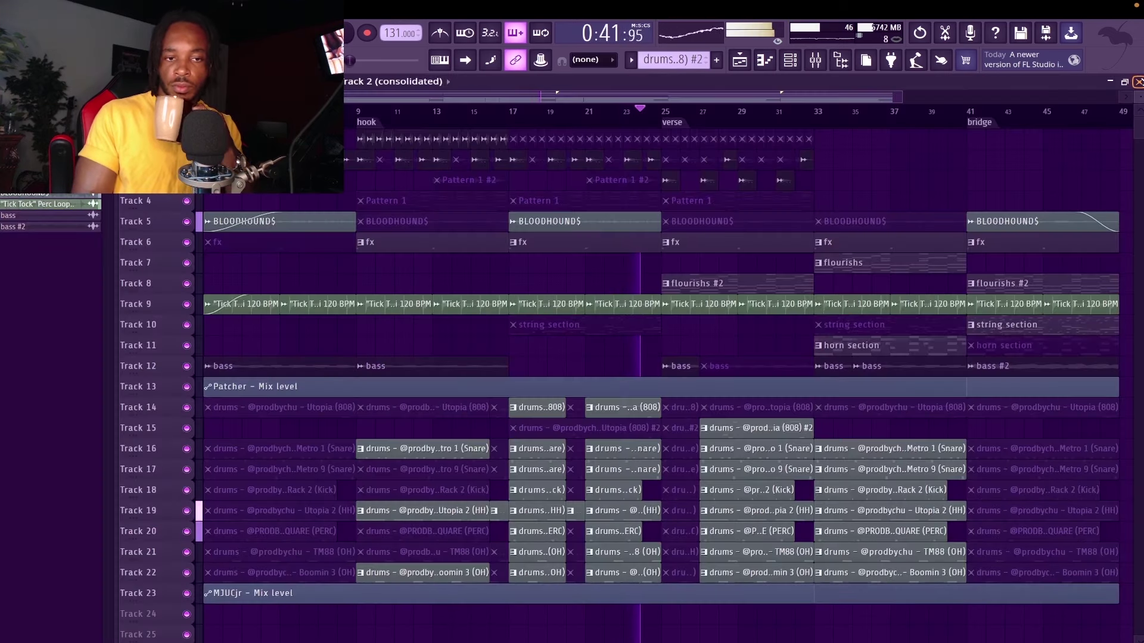